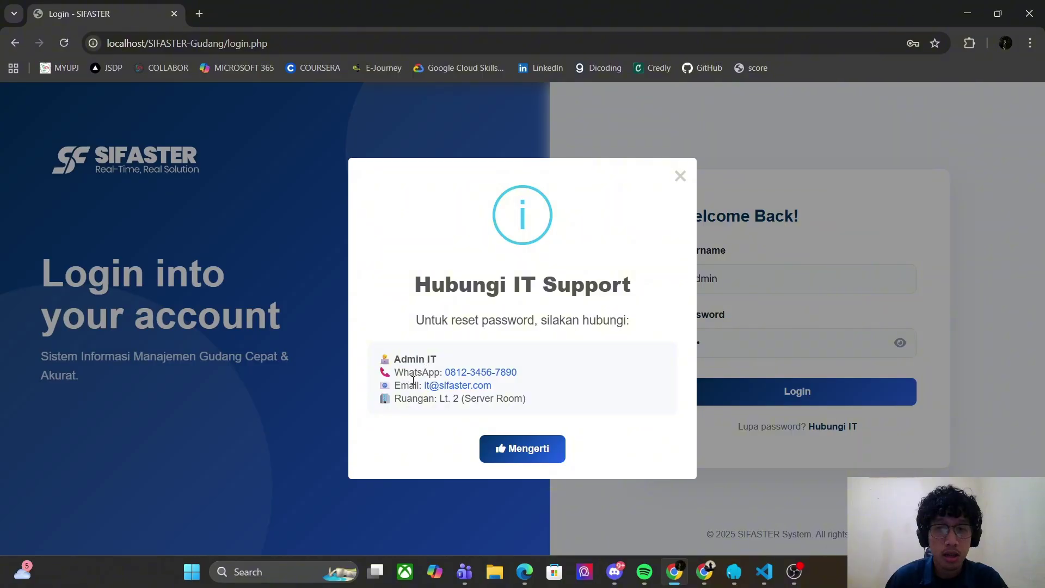
Dismiss the IT support notice and preview the login page as an iPad Air in the developer tools
left_click(541, 449)
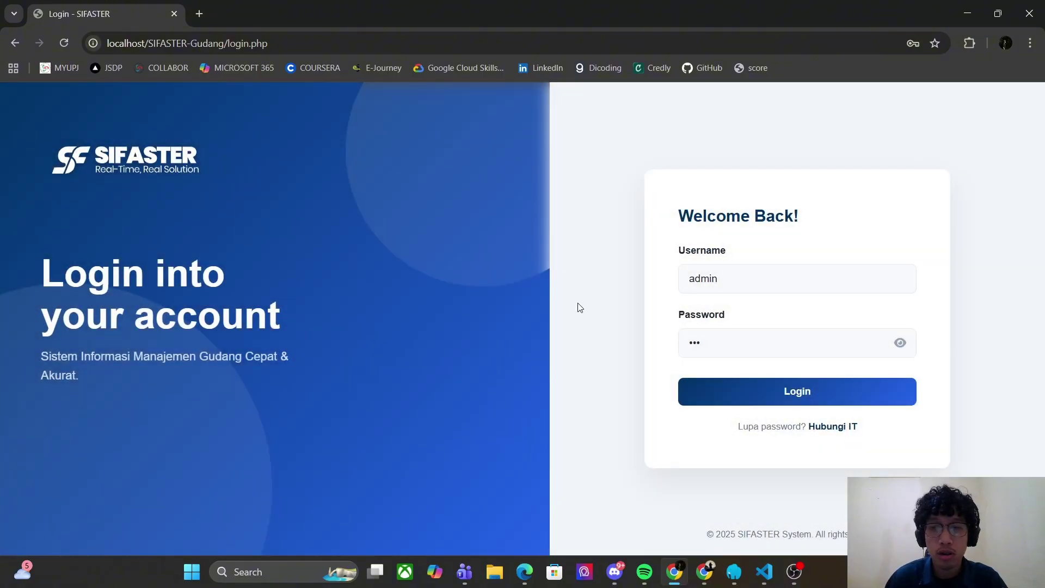
right_click(563, 238)
left_click(591, 536)
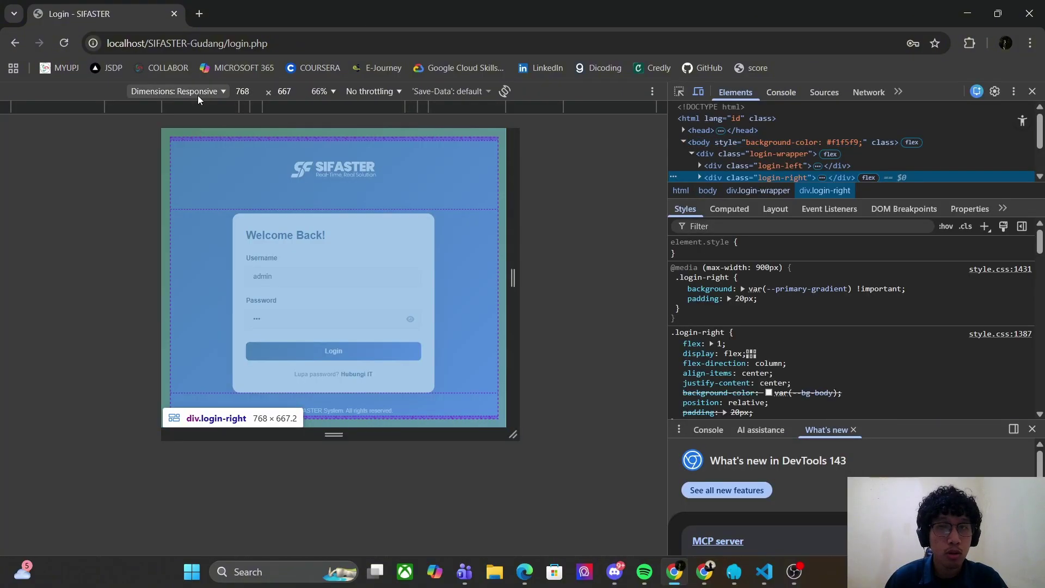
left_click(178, 94)
left_click(178, 303)
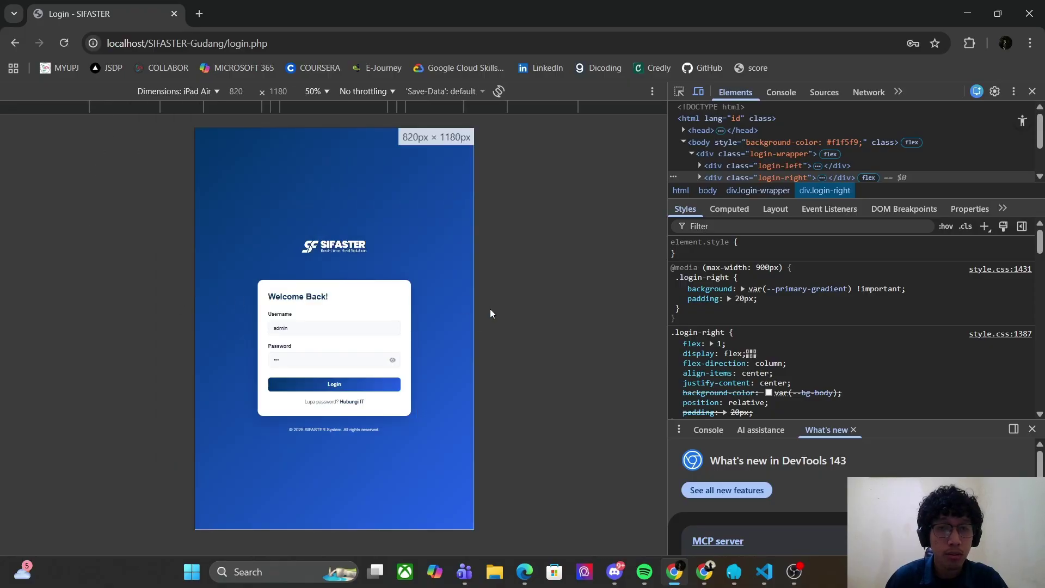
Check the Hubungi IT dialog on the iPad Air preview and again on the Pixel 7 preview, dismissing it each time
left_click(350, 401)
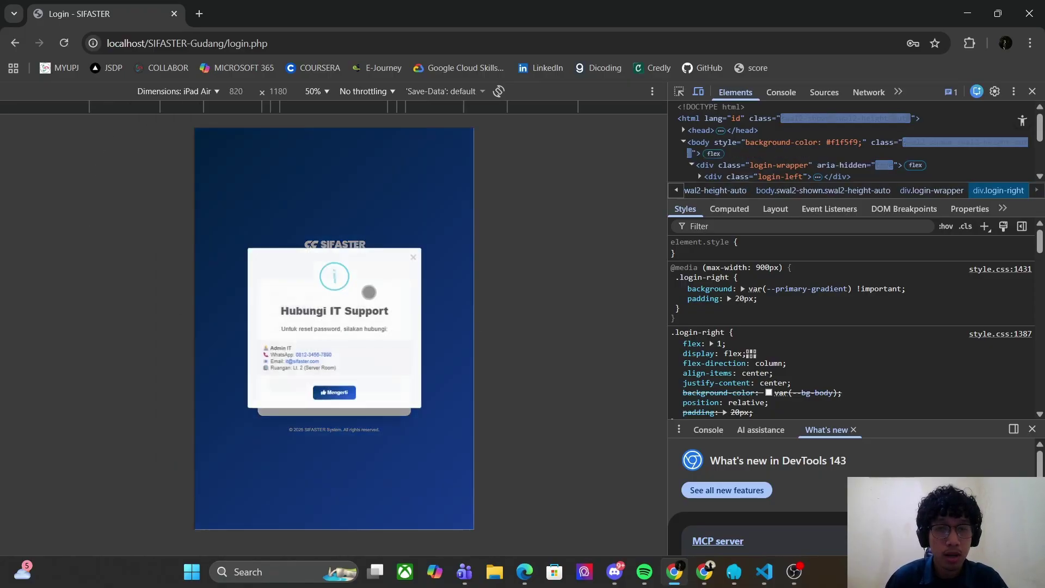
left_click(334, 392)
left_click(178, 92)
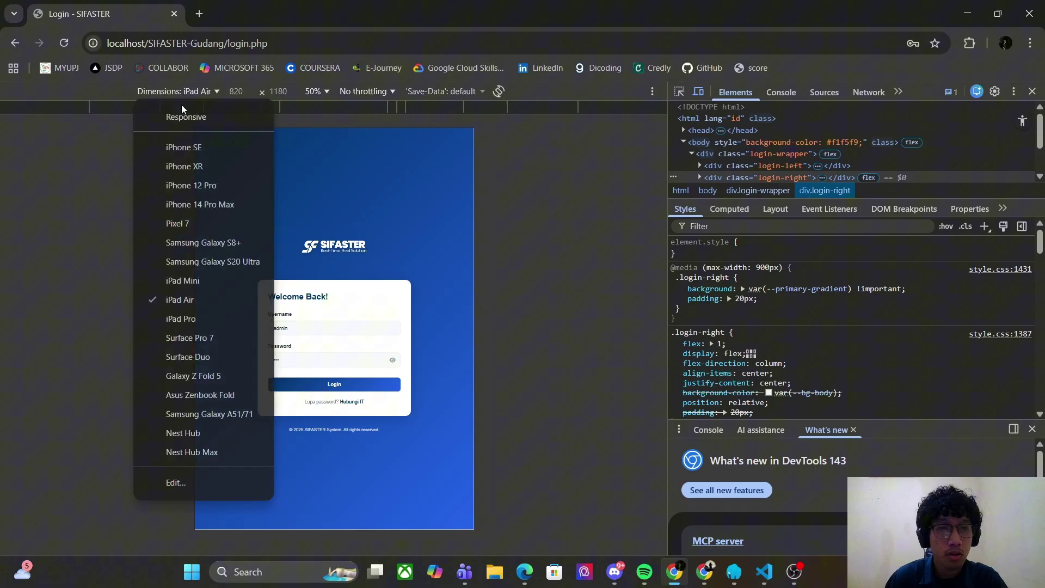
left_click(185, 223)
left_click(368, 428)
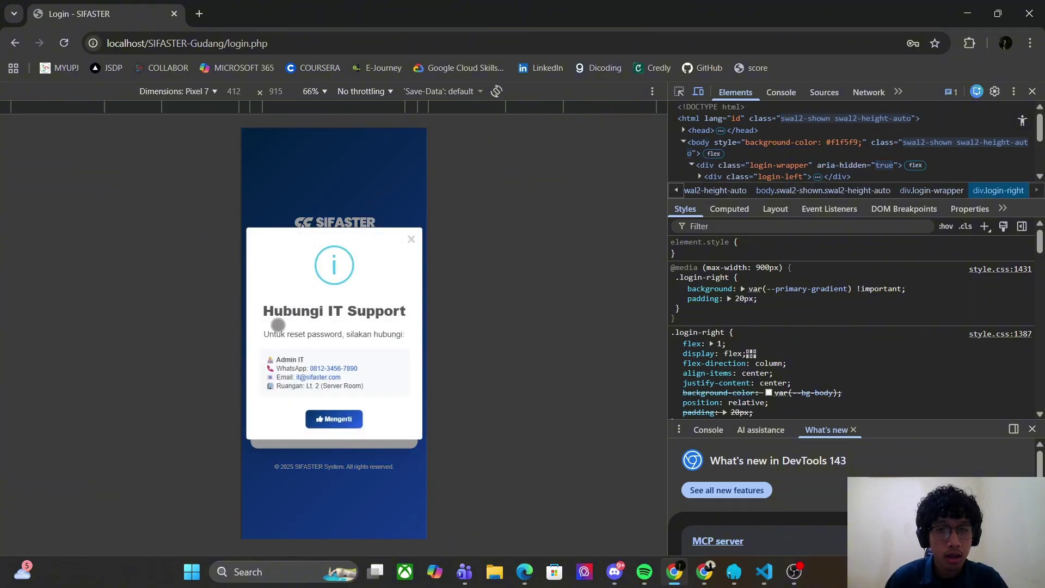
left_click(329, 426)
Set the preview dimensions back to Responsive and close the developer tools
left_click(174, 90)
left_click(187, 114)
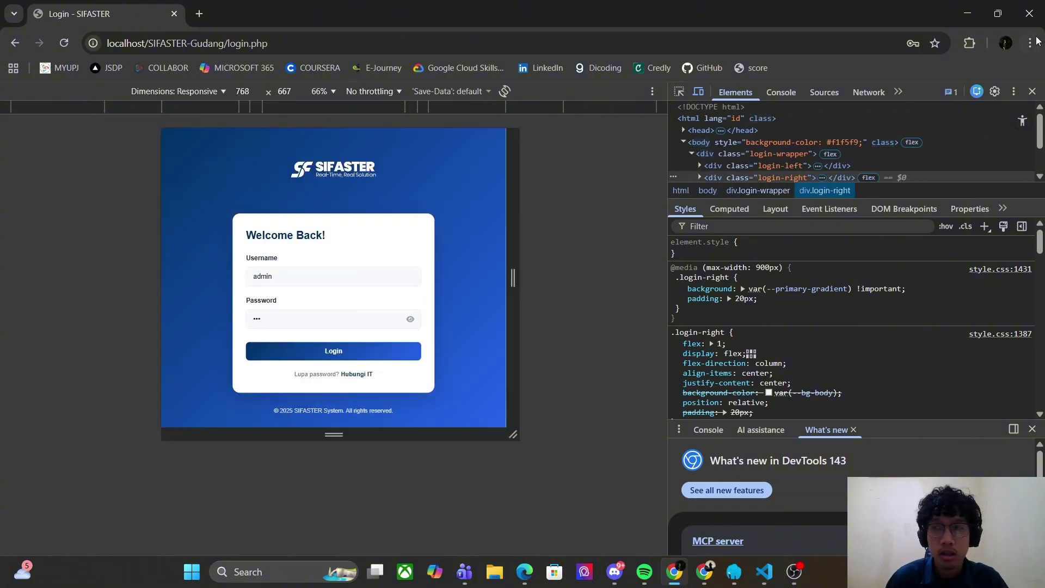
left_click(1032, 92)
Log in with the credentials already filled in and look over the dashboard page
left_click(797, 391)
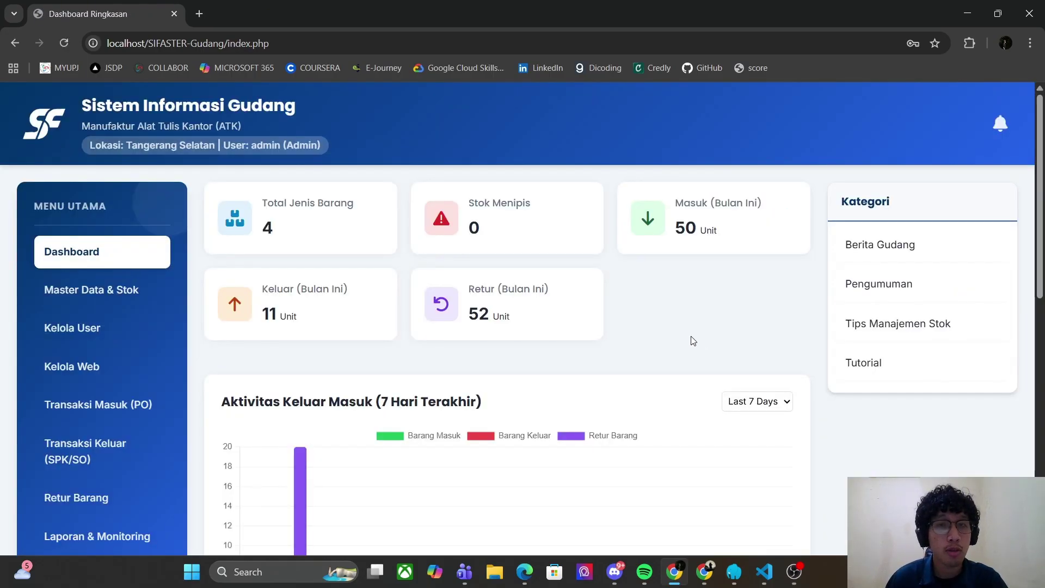
scroll(693, 341, "down", 6)
scroll(693, 340, "up", 6)
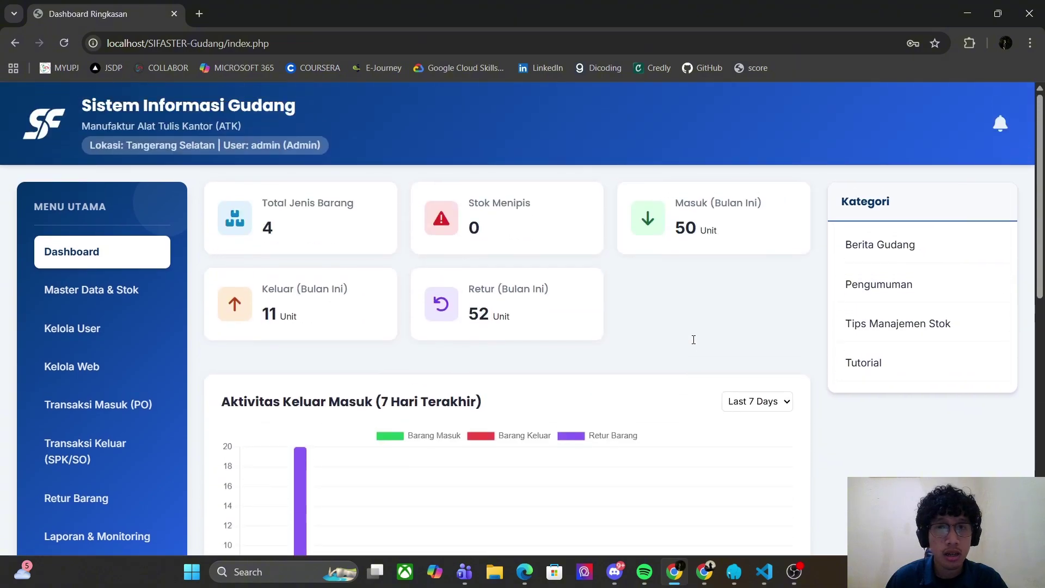
Open the developer tools on the dashboard, and switch to the project guideline PDF in Edge at page 3's layout diagrams
right_click(694, 338)
left_click(727, 307)
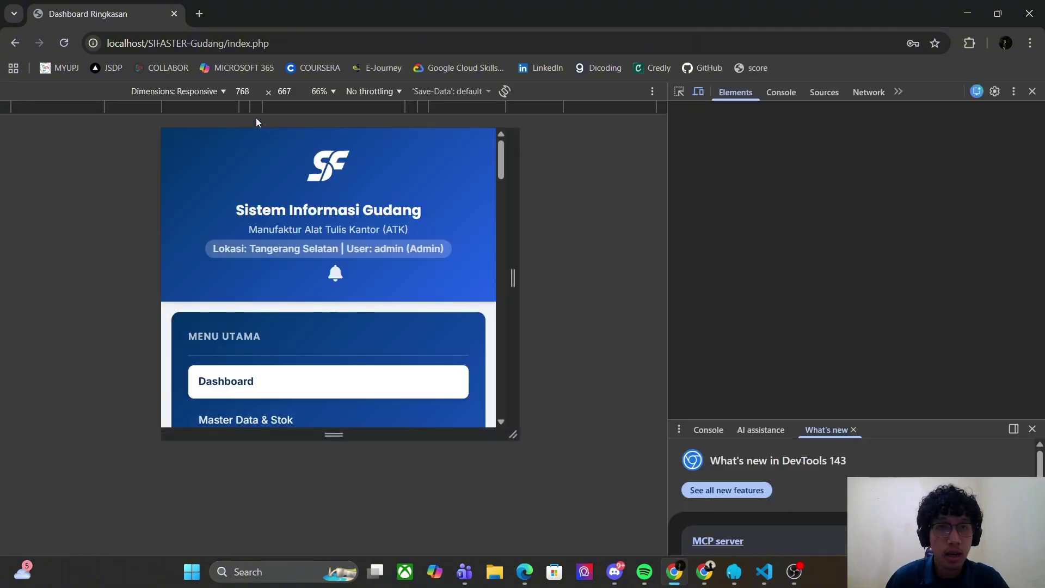
key("alt+Tab")
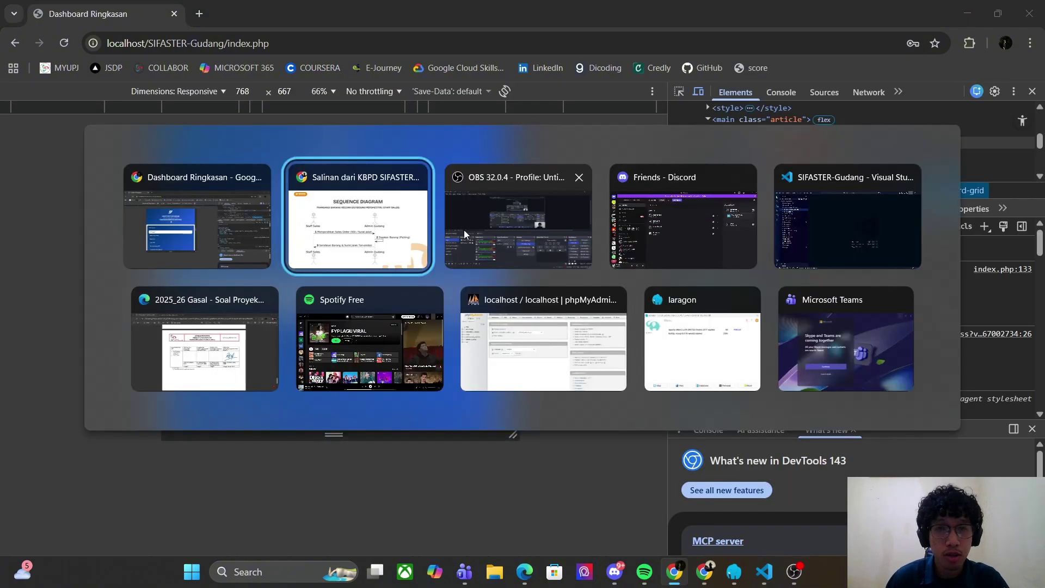
left_click(238, 366)
type("3")
key("Return")
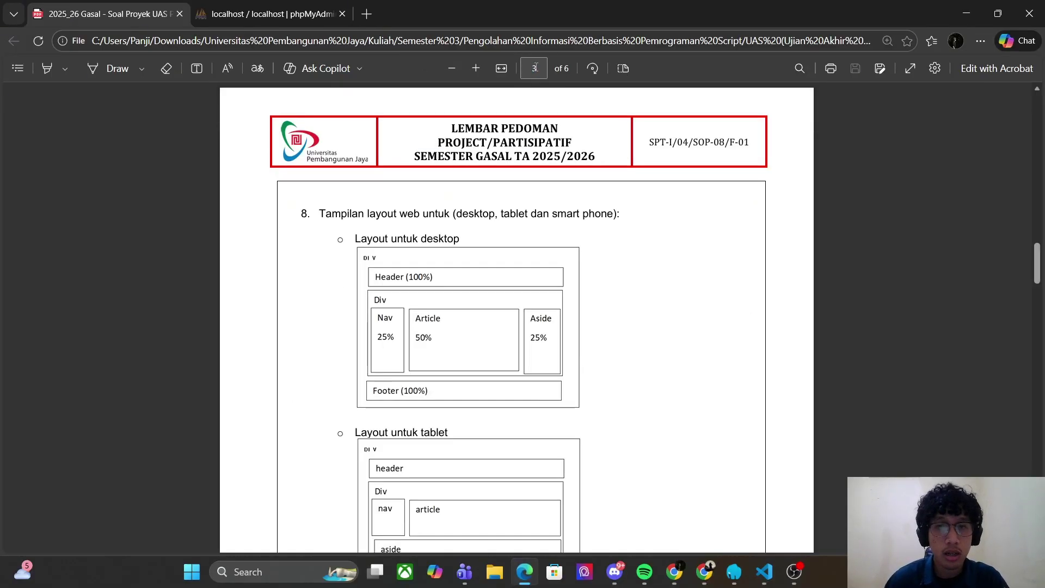
scroll(500, 254, "down", 1)
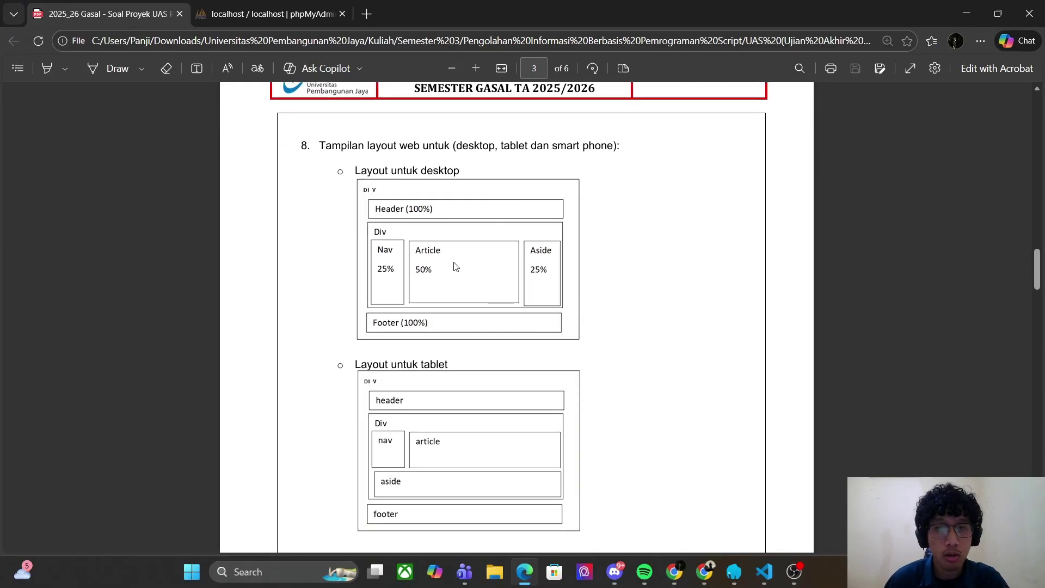
Close the developer tools and compare the full-width dashboard with the PDF's desktop layout of header, nav, article, aside and footer
key("alt+Tab")
left_click(1031, 96)
key("alt+Tab")
key("alt+Tab")
key("alt+Tab")
key("alt+Tab")
key("alt+Tab")
key("alt+Tab")
key("alt+Tab")
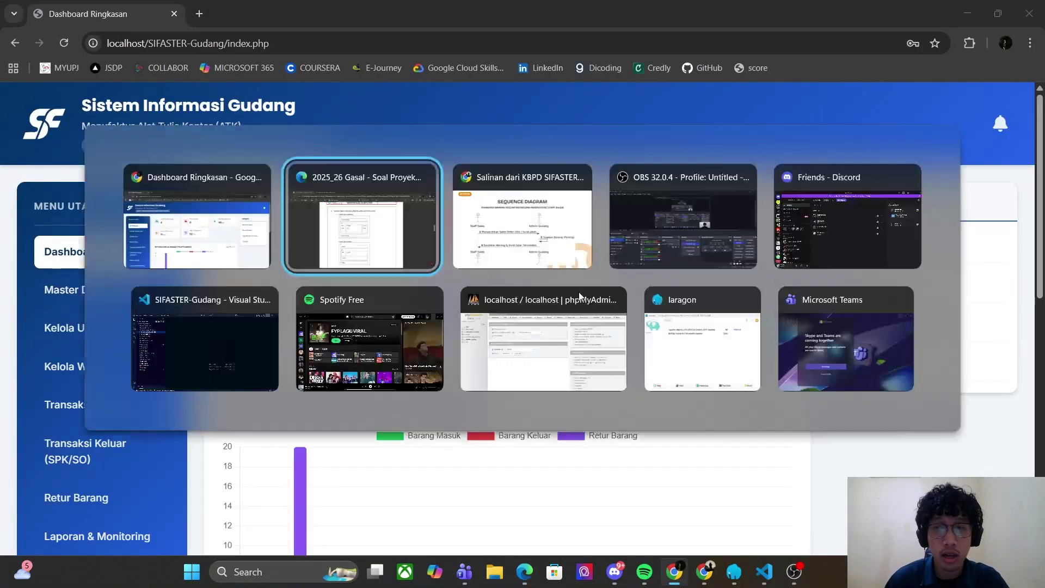
key("alt+Tab")
key("alt+Tab")
key("alt+Tab")
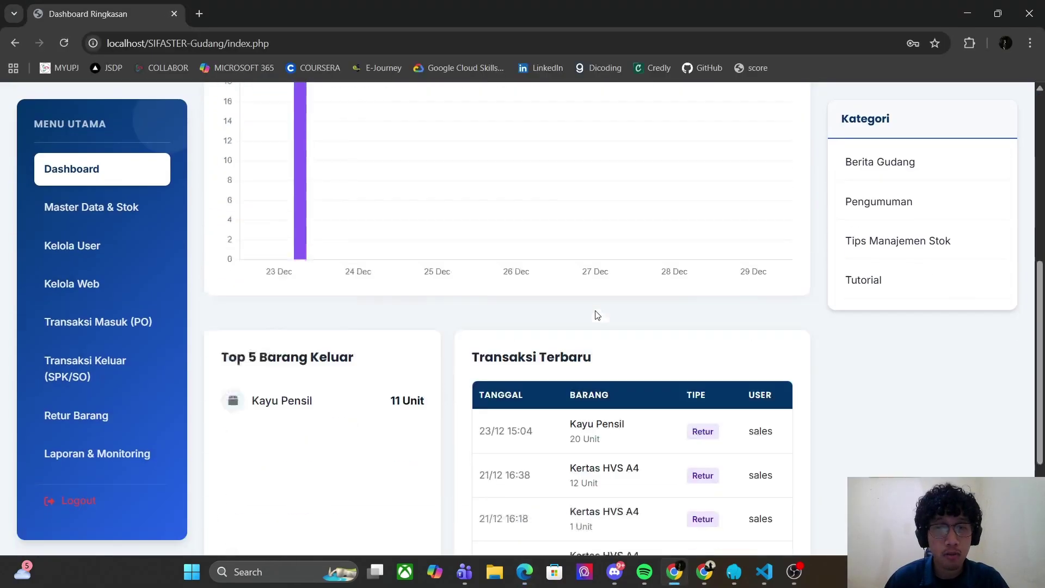
scroll(595, 310, "down", 5)
scroll(576, 280, "up", 10)
Inspect the dashboard with the developer tools and preview it as an iPad Air
right_click(676, 315)
left_click(725, 537)
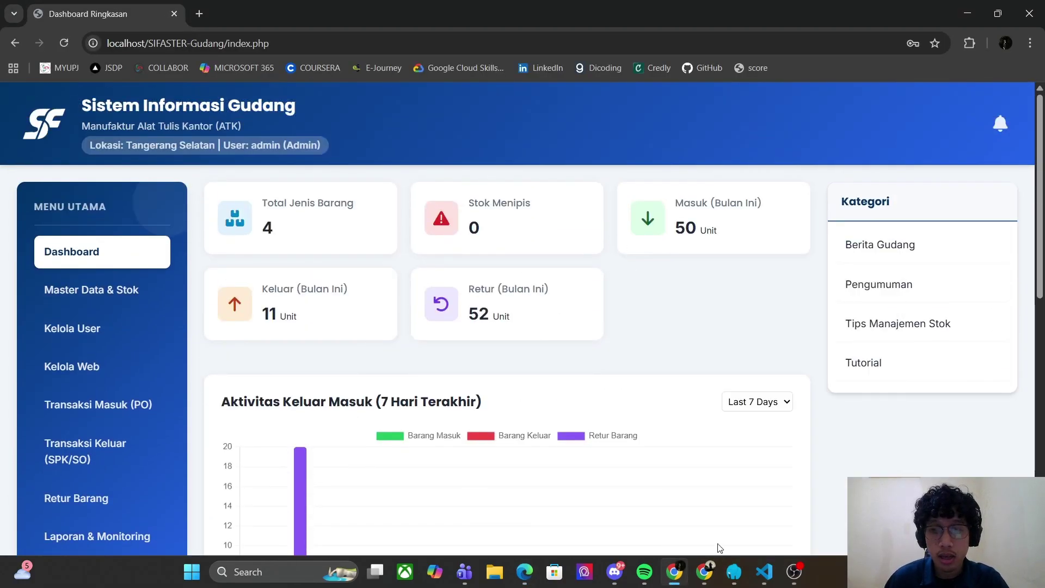
left_click(207, 93)
left_click(195, 297)
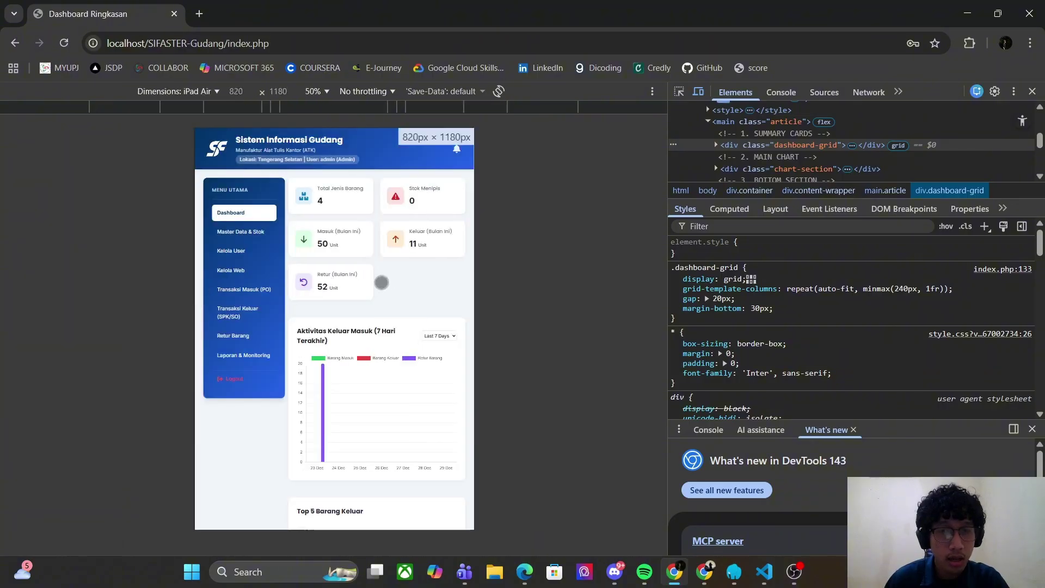
Compare the iPad Air preview of the dashboard, down to its footer, with the PDF's tablet layout diagram
key("alt+Tab")
key("alt+Tab")
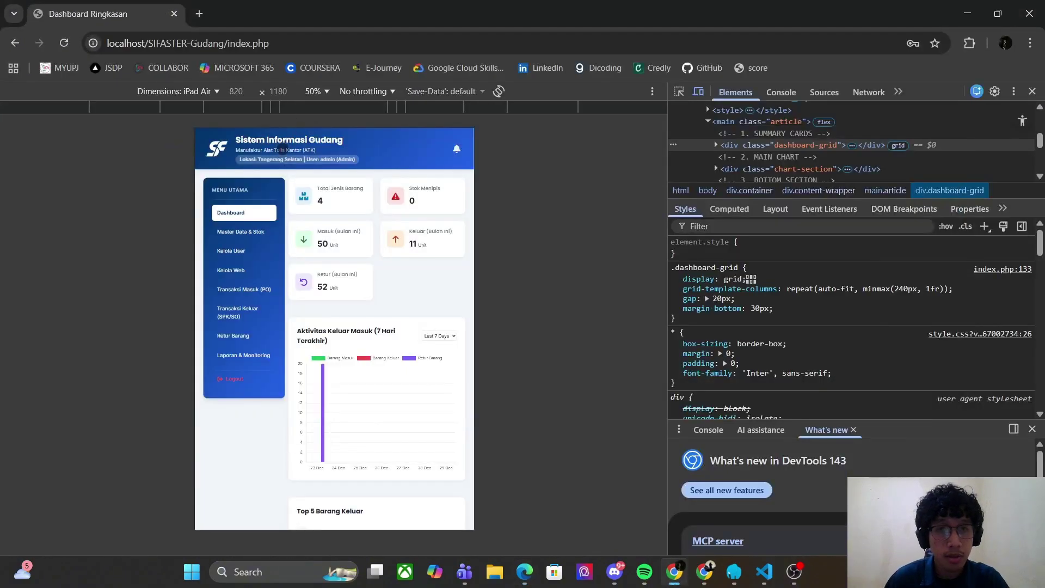
key("alt+Tab")
key("alt+Tab")
key("alt+Tab")
key("alt+Tab")
scroll(381, 266, "down", 6)
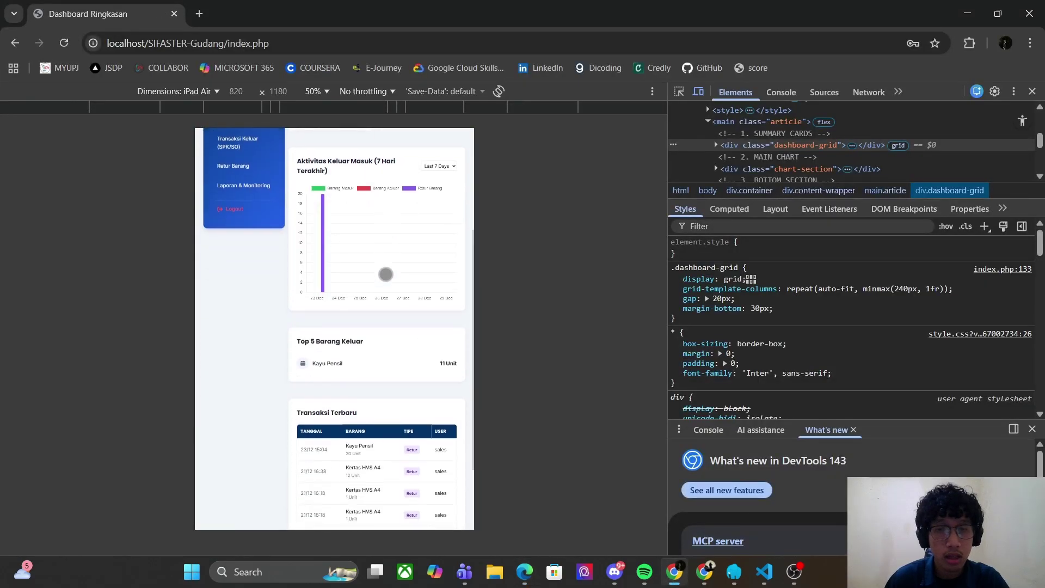
scroll(386, 275, "down", 2)
key("alt+Tab")
key("alt+Tab")
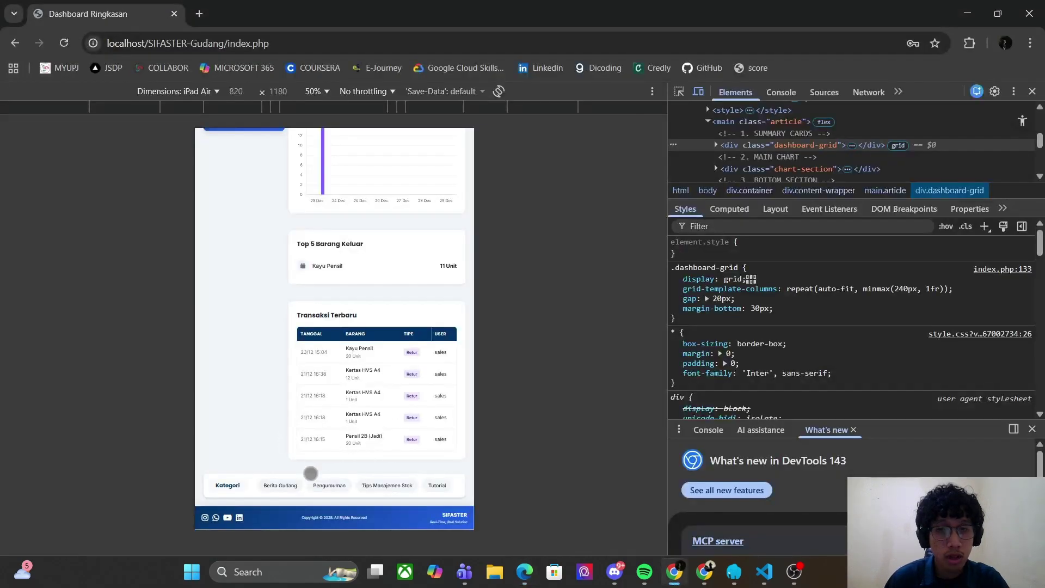
Find the smartphone layout diagram in the PDF and preview the dashboard as a Pixel 7
key("alt+Tab")
scroll(400, 445, "down", 3)
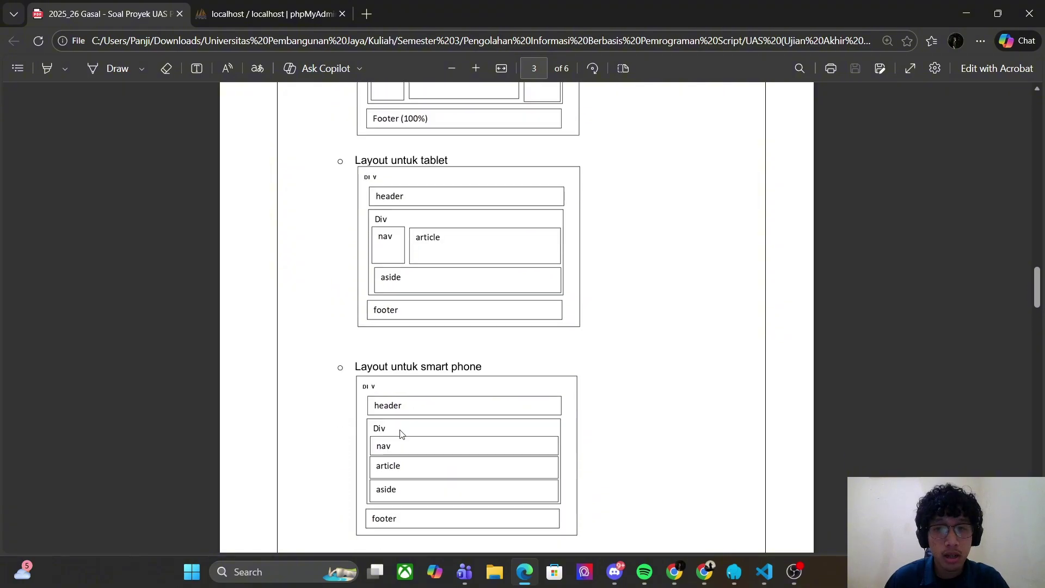
key("alt+Tab")
left_click(177, 91)
left_click(177, 223)
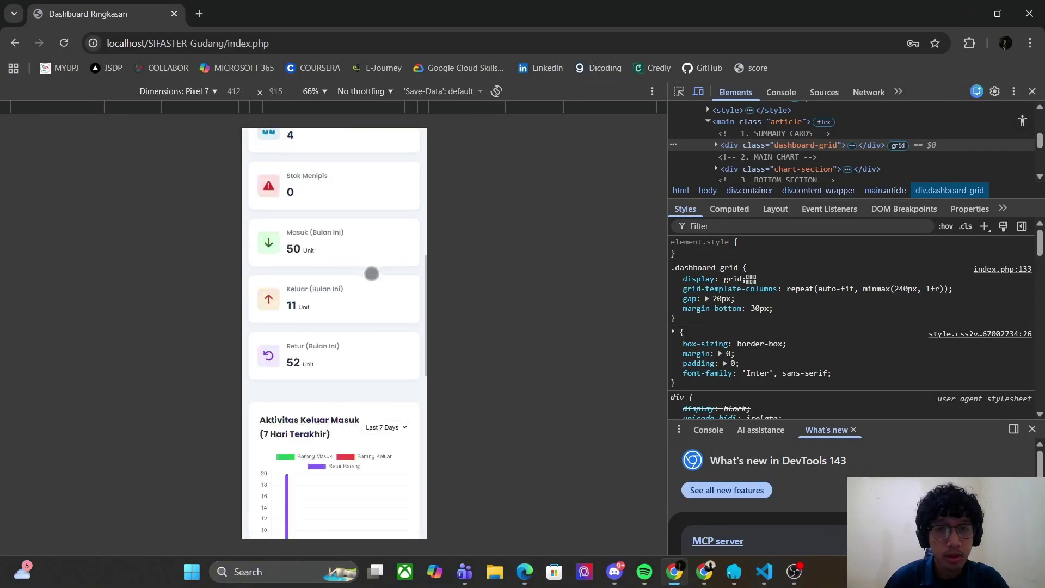
Compare the header and navigation menu of the Pixel 7 preview with the PDF's smartphone layout diagram
scroll(375, 294, "up", 10)
key("alt+Tab")
scroll(441, 302, "down", 3)
scroll(720, 223, "down", 2)
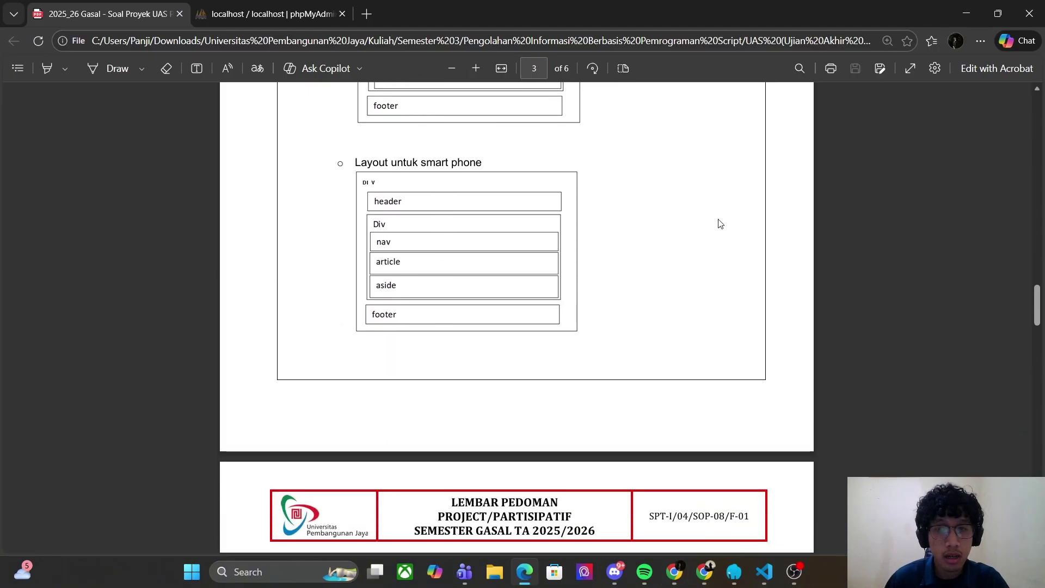
key("alt+Tab")
key("alt+Tab")
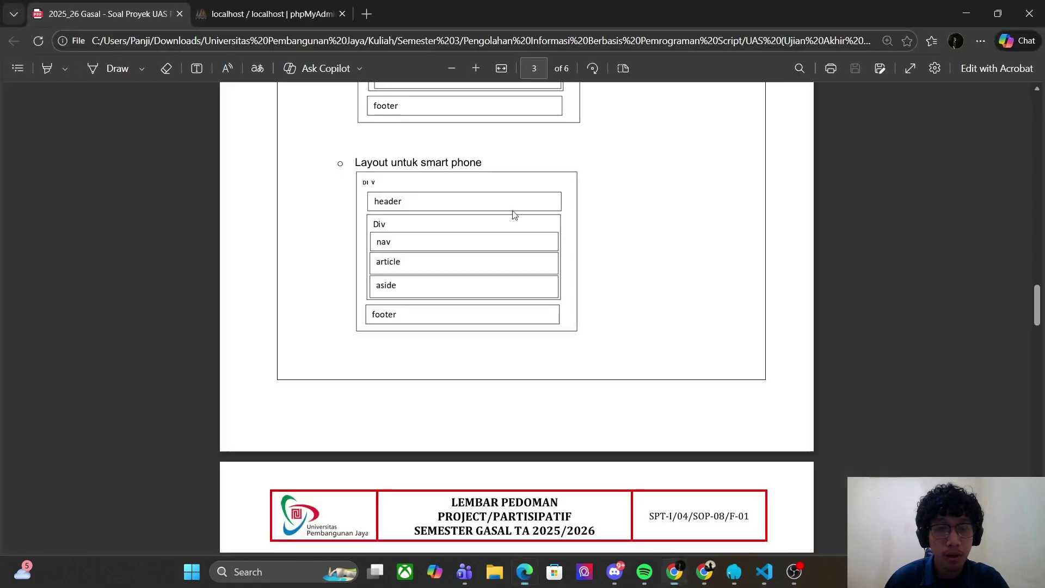
key("alt+Tab")
scroll(305, 209, "down", 5)
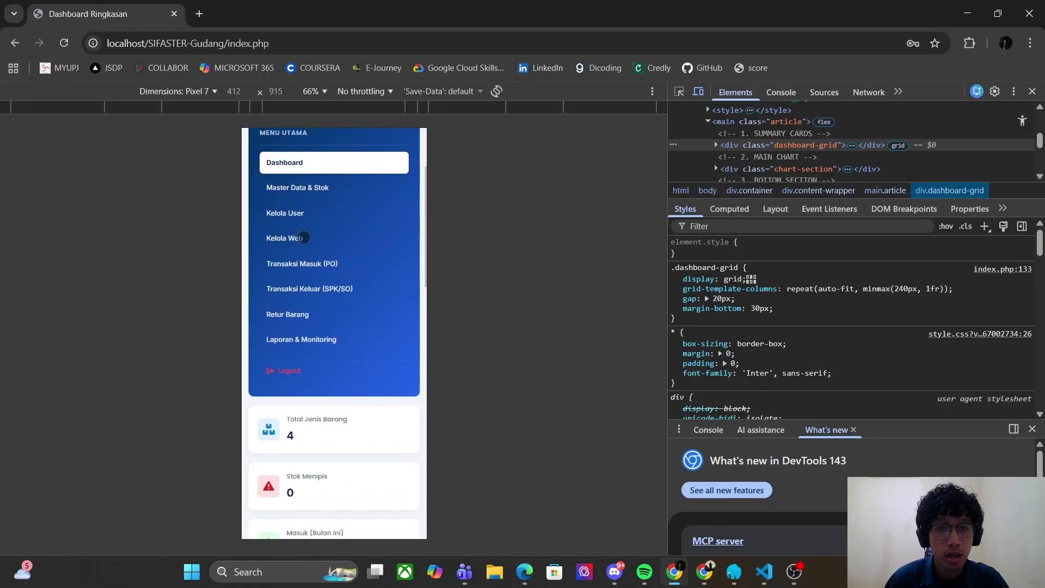
key("alt+Tab")
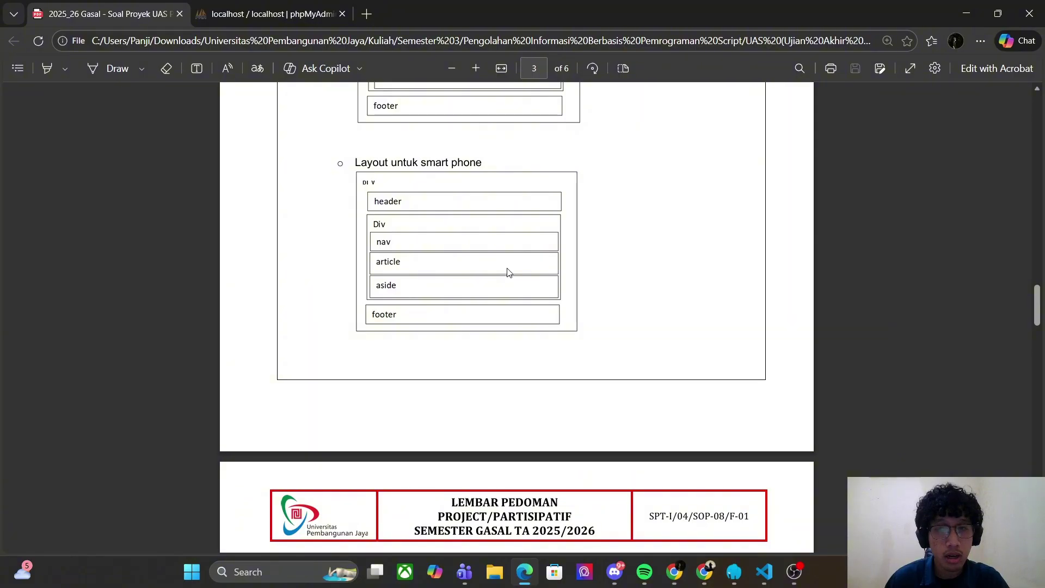
Compare the article, aside and footer sections of the Pixel 7 preview with the smartphone layout diagram
key("alt+Tab")
scroll(332, 262, "down", 8)
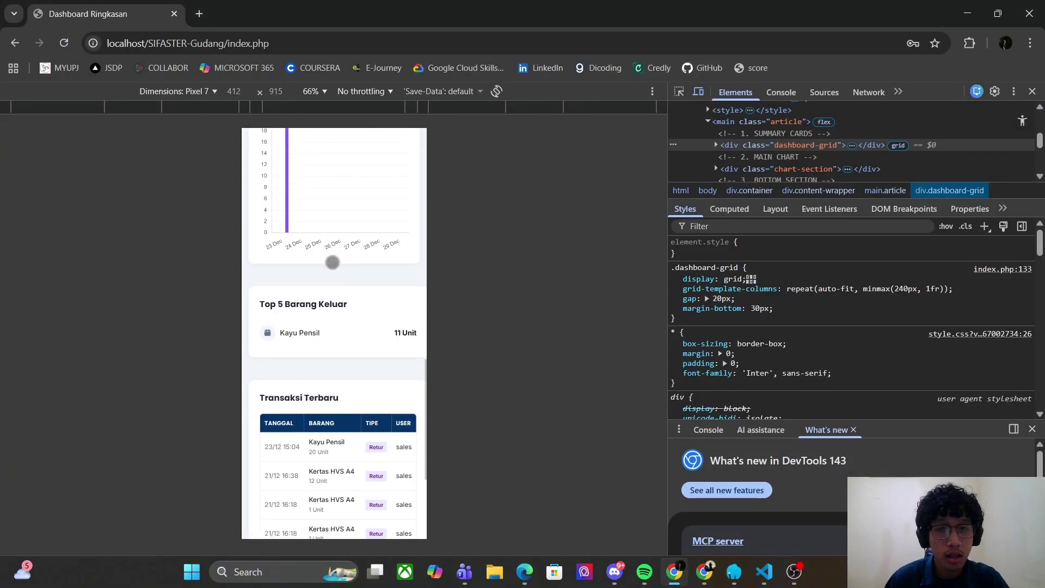
scroll(332, 262, "down", 4)
key("alt+Tab")
key("alt+Tab")
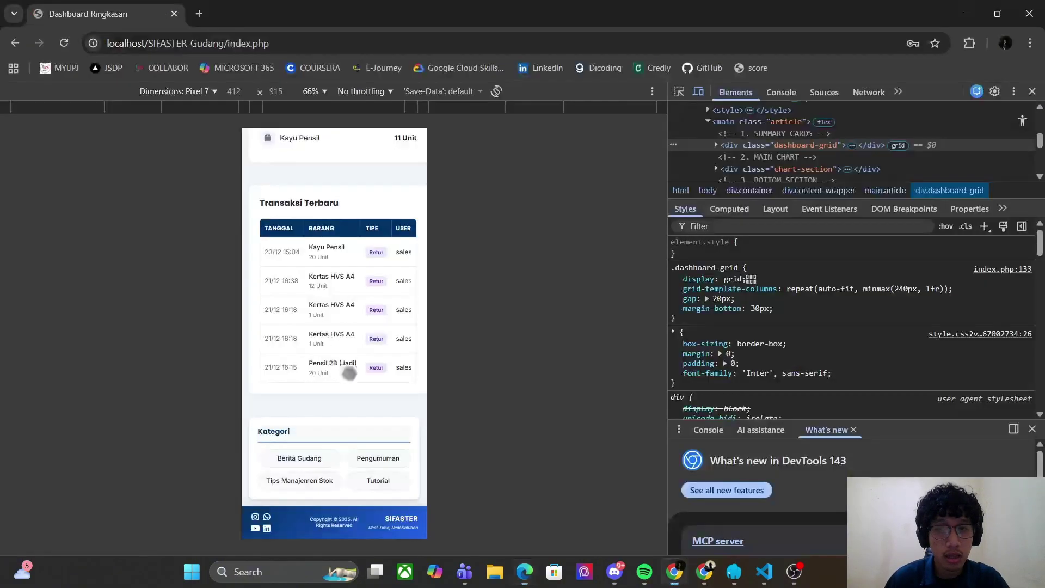
key("alt+Tab")
key("alt+Tab")
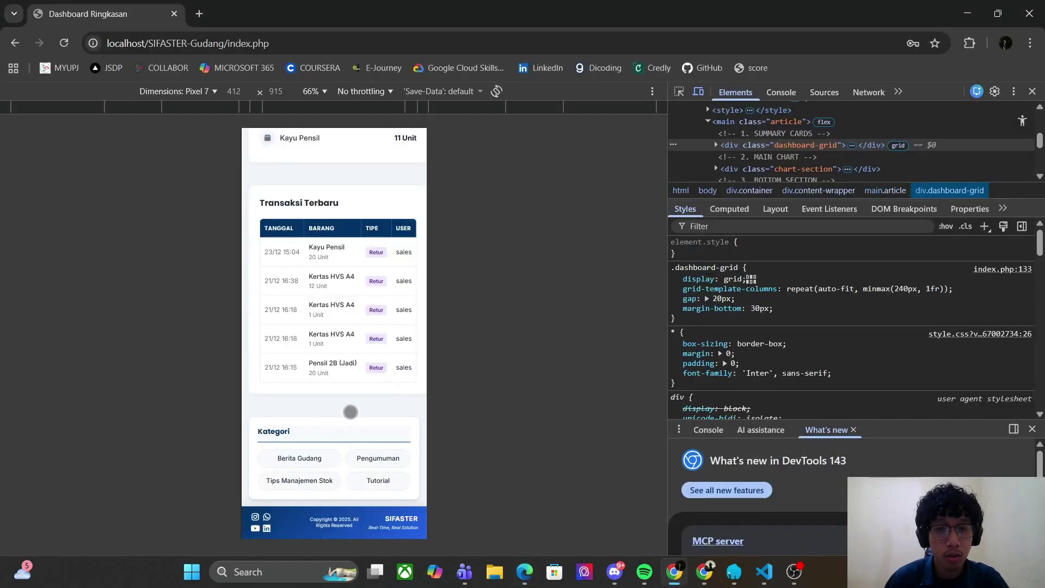
Return the dashboard preview from Pixel 7 to Responsive dimensions and close the developer tools
scroll(350, 411, "up", 12)
left_click(185, 91)
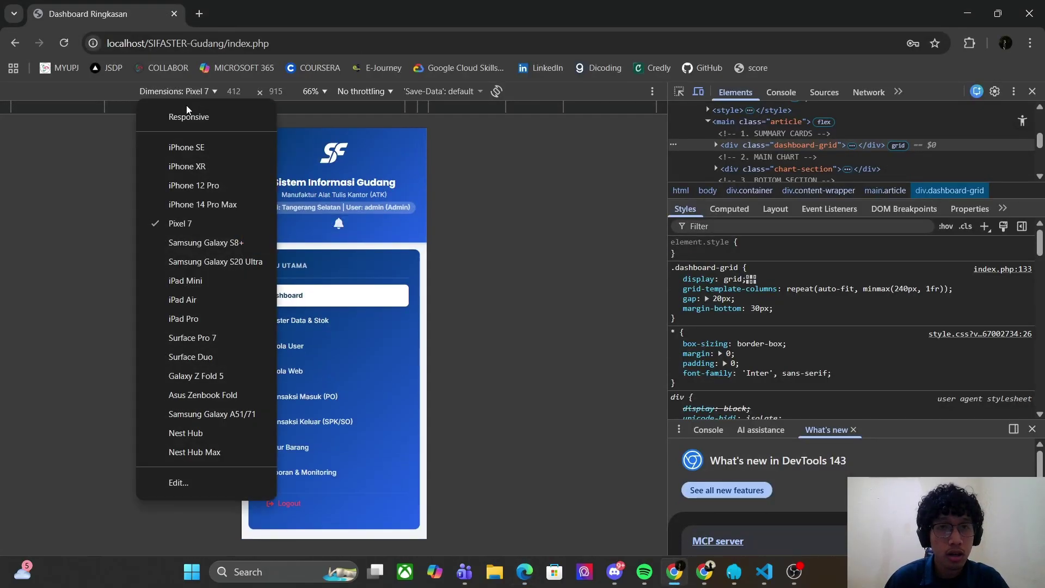
left_click(188, 116)
left_click(1032, 92)
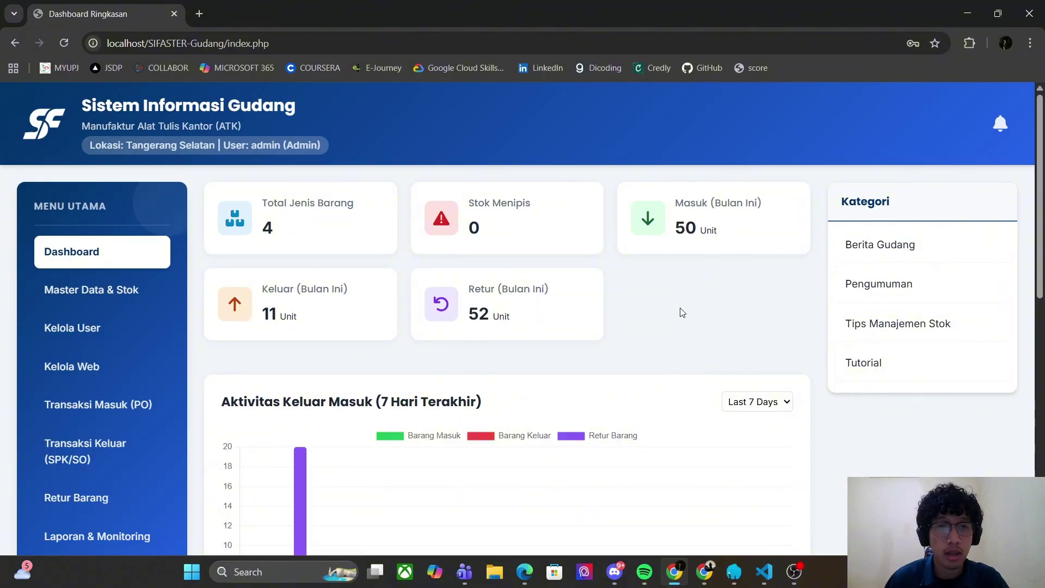
Open the Master Data & Stok page and review the Daftar Barang item list
left_click(124, 290)
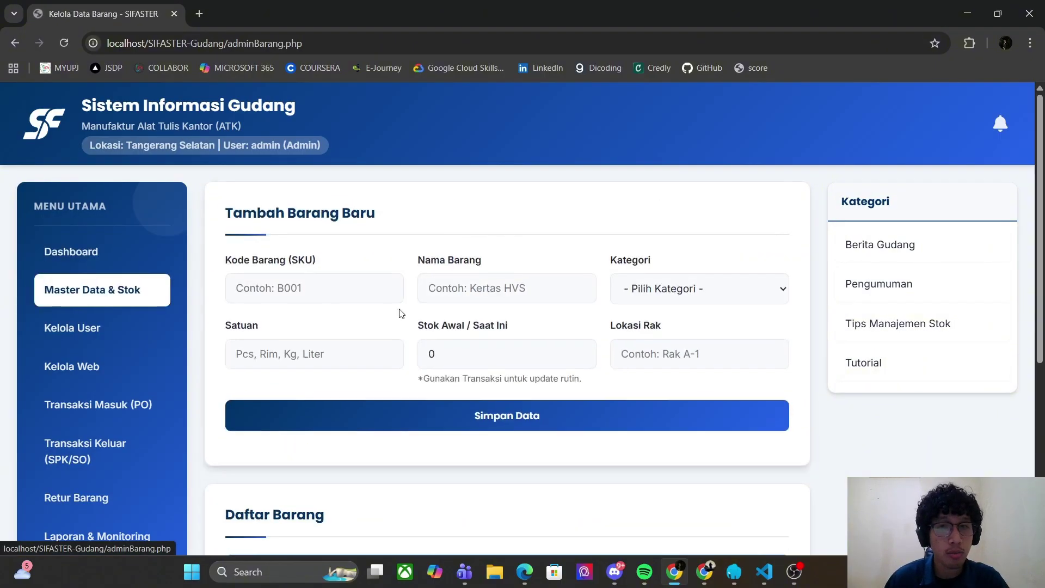
left_click(310, 291)
scroll(324, 299, "down", 5)
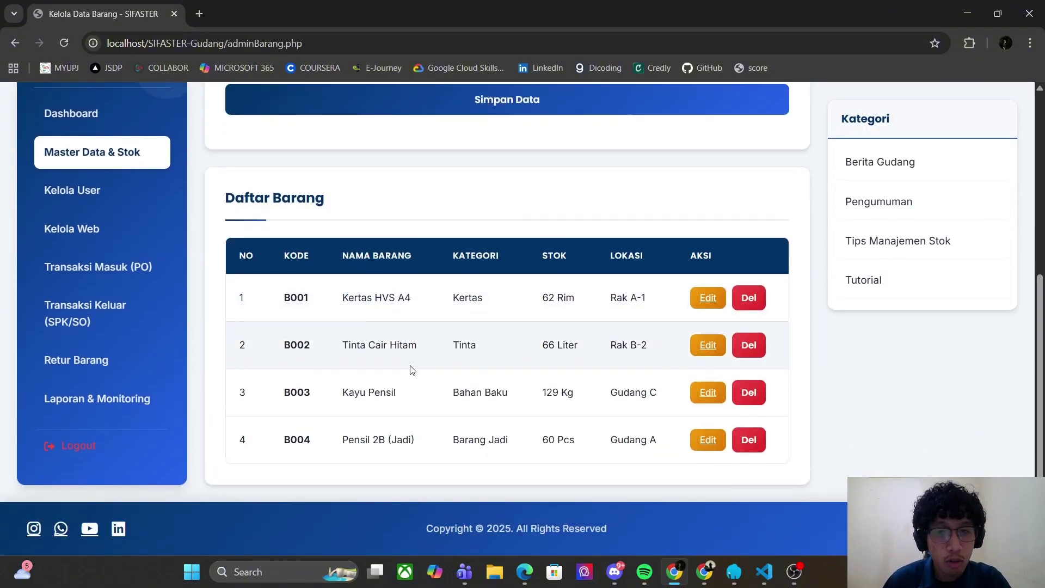
scroll(324, 298, "up", 5)
Fill in the new item's code B005, name Kertas HVS A3 and category ATK
left_click(293, 287)
left_click(308, 326)
left_click(506, 288)
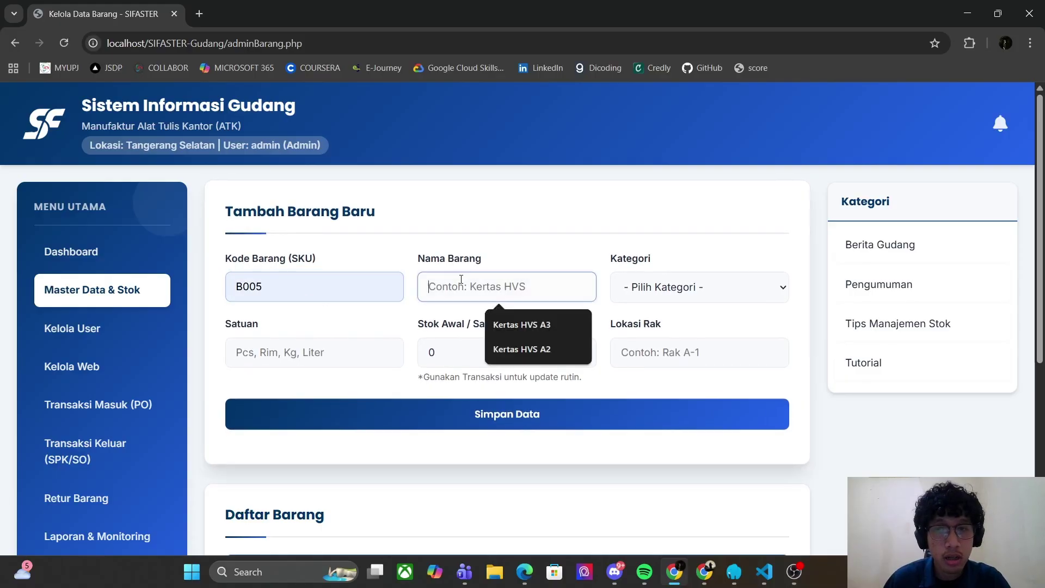
left_click(541, 327)
left_click(665, 293)
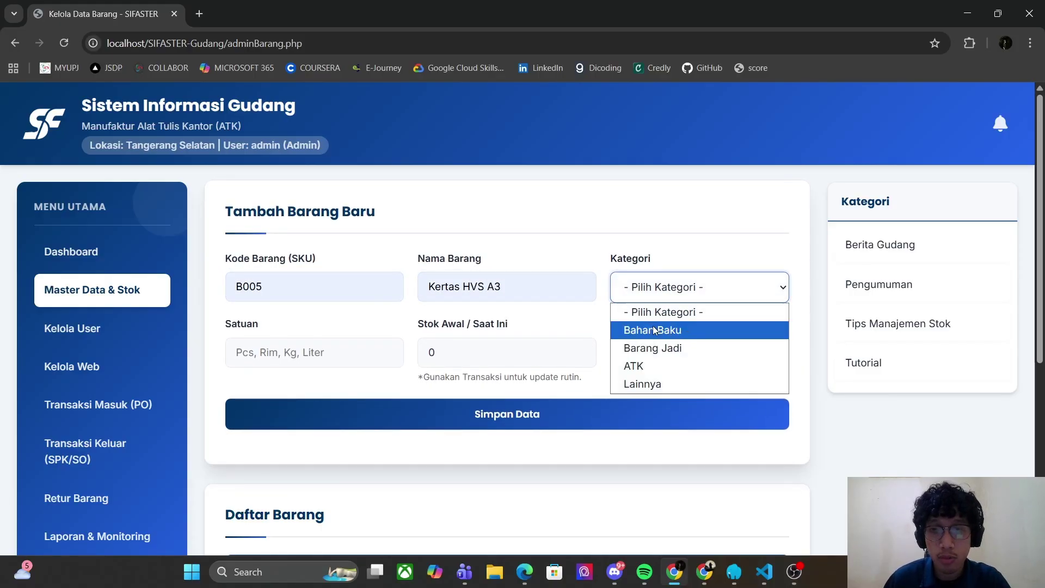
left_click(648, 366)
Set the new item's unit to Rim, stock to 30 and rack location to Rak A-2, and save the item
left_click(327, 356)
left_click(333, 394)
left_click(465, 359)
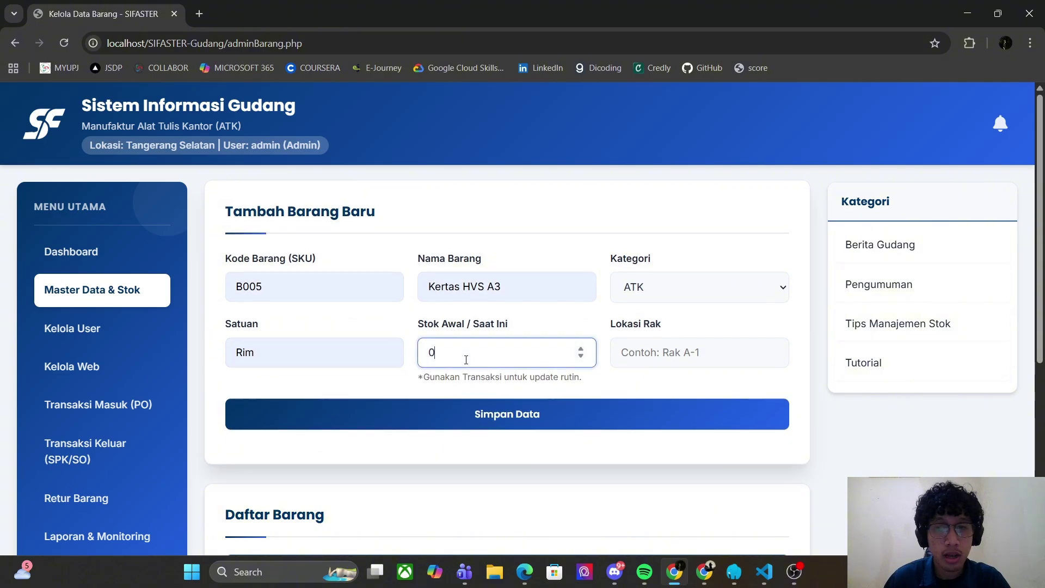
left_click(669, 354)
left_click(705, 391)
scroll(598, 381, "down", 1)
left_click(495, 348)
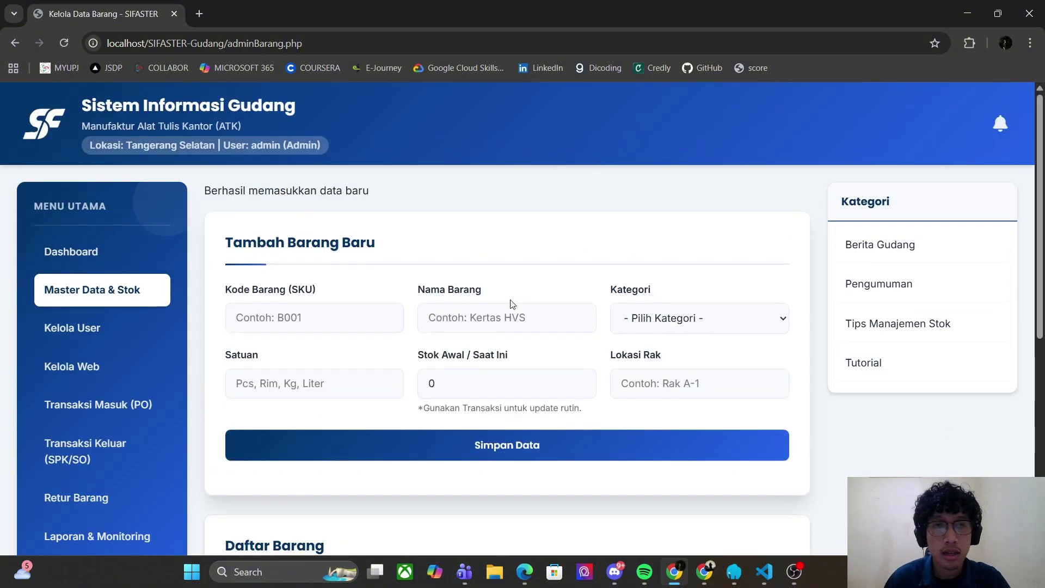
Switch to phpMyAdmin and open the barang table of the sifaster_gudang database to check the saved item
key("alt+Tab")
key("alt+Tab")
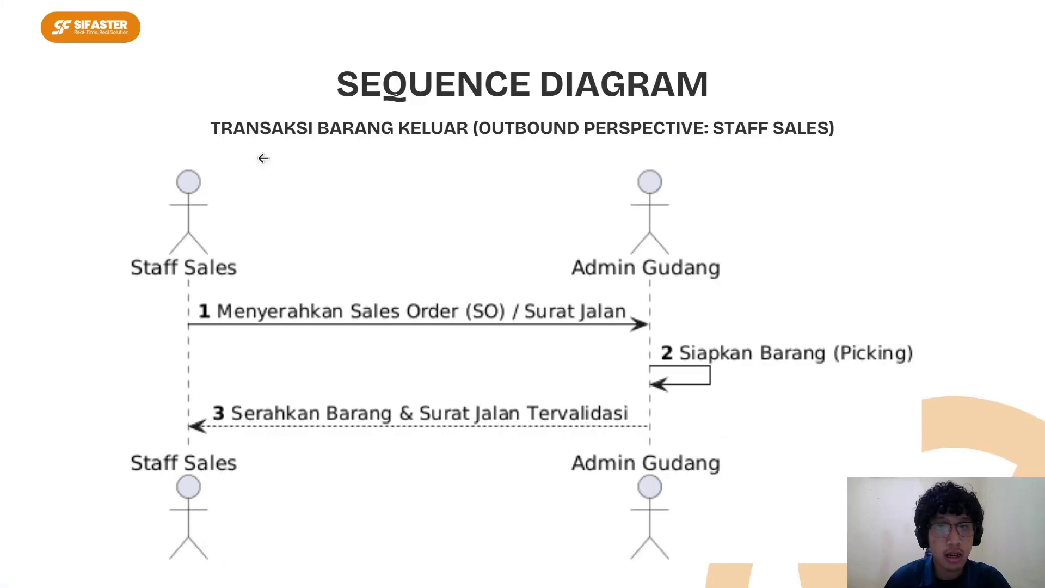
key("alt+Tab")
left_click(532, 240)
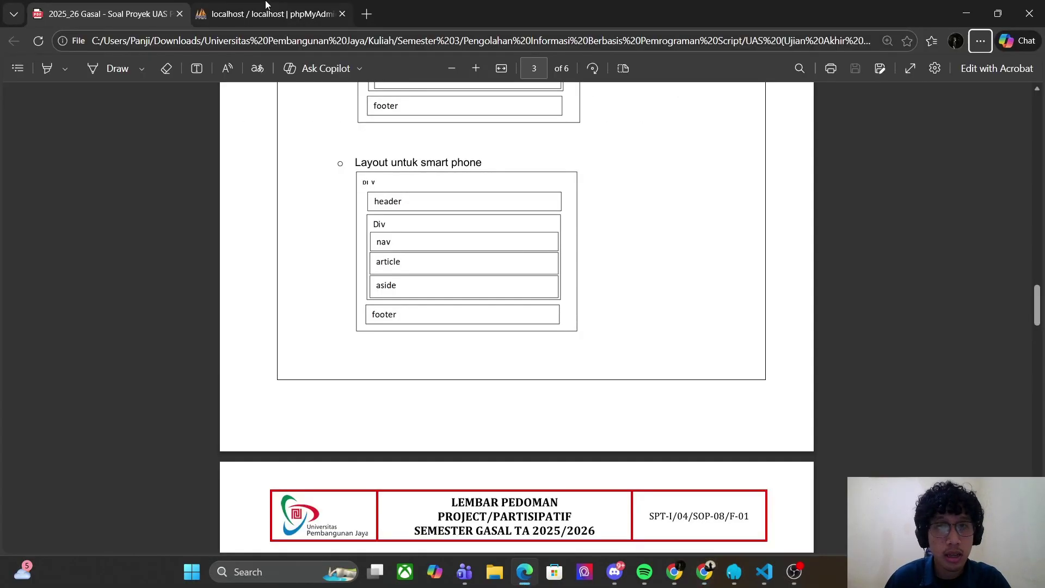
left_click(235, 15)
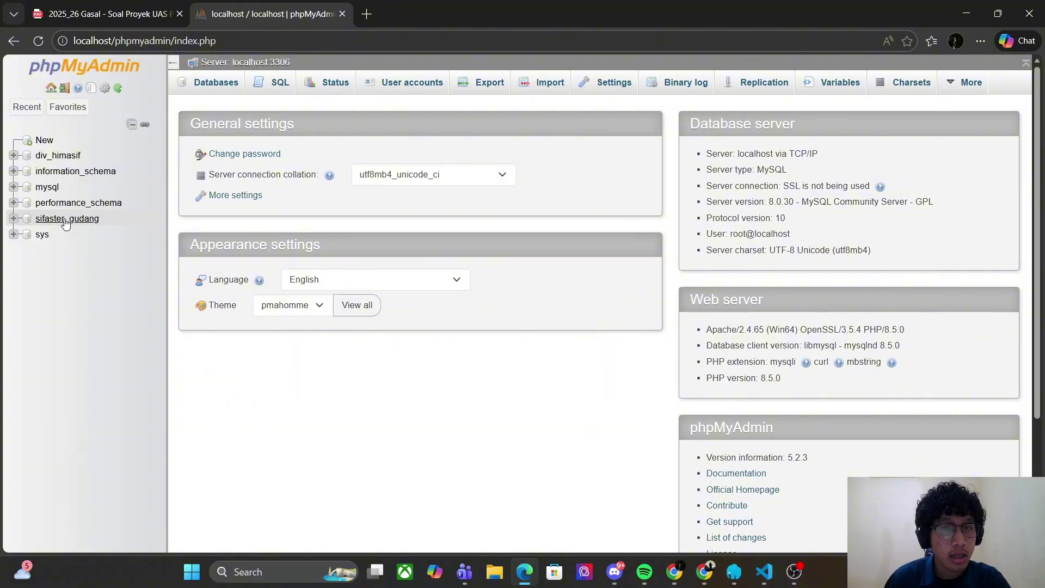
left_click(65, 220)
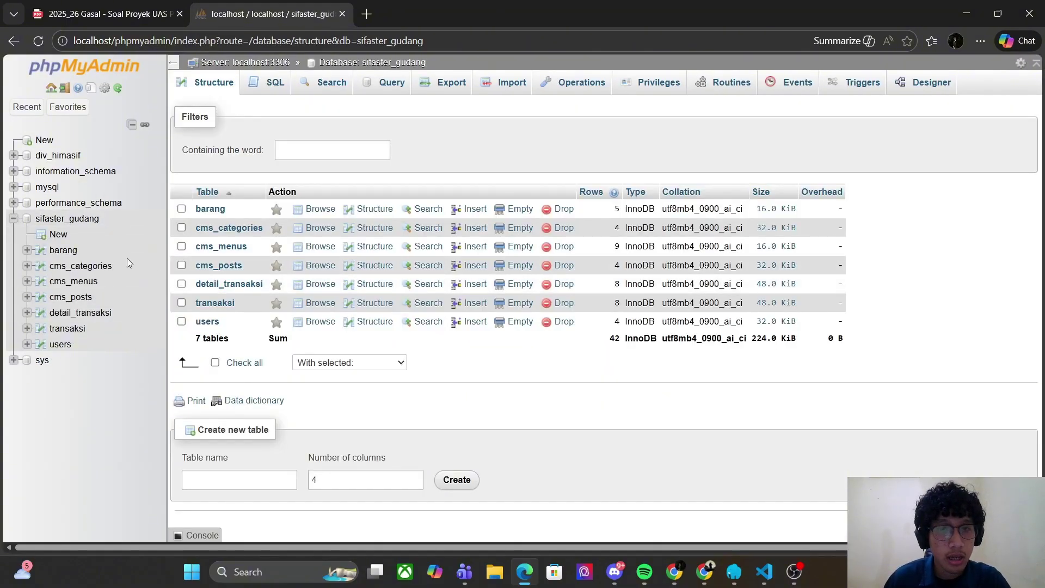
left_click(63, 249)
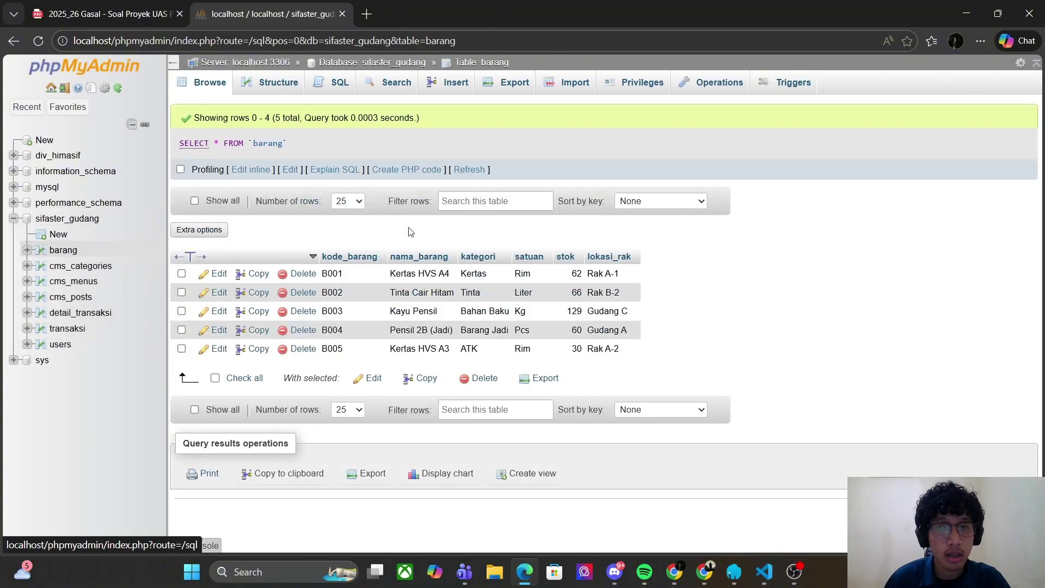
Switch back to SIFASTER and update item B005 with the name Kertas HVS A2 and a stock of 20
key("alt+Tab")
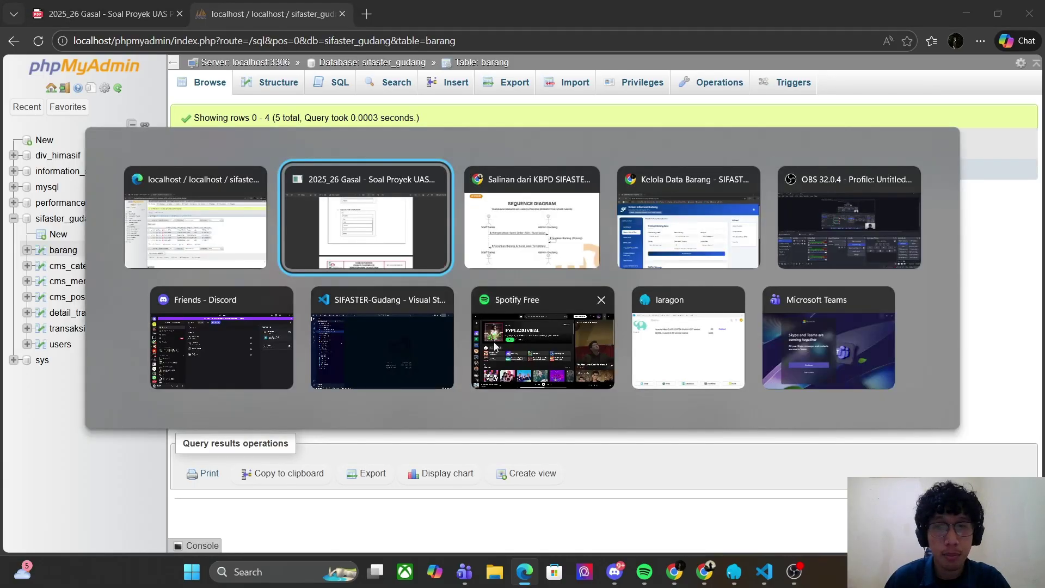
key("alt+Tab")
key("alt+Tab")
scroll(481, 348, "down", 8)
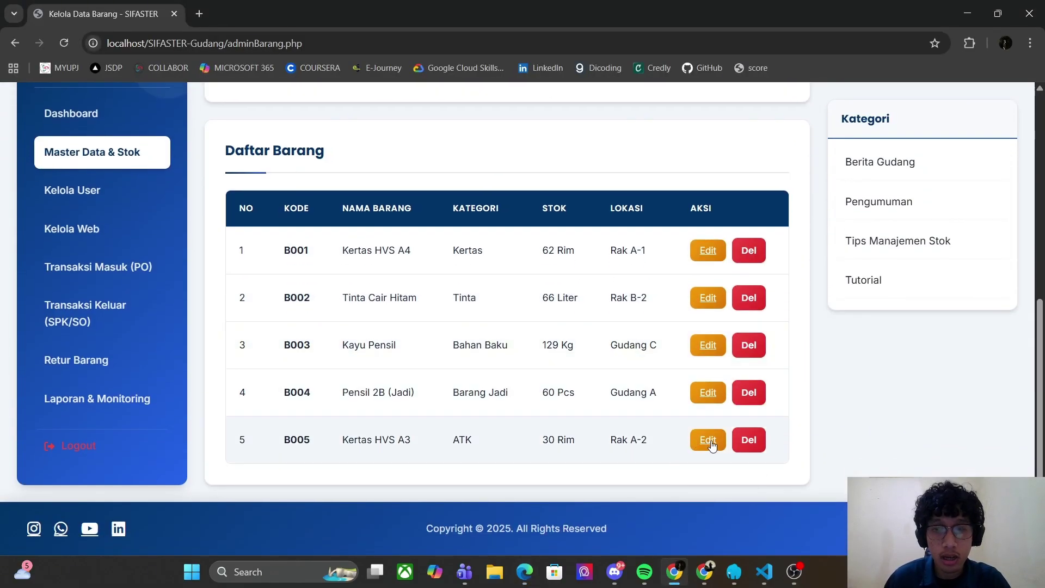
left_click(709, 441)
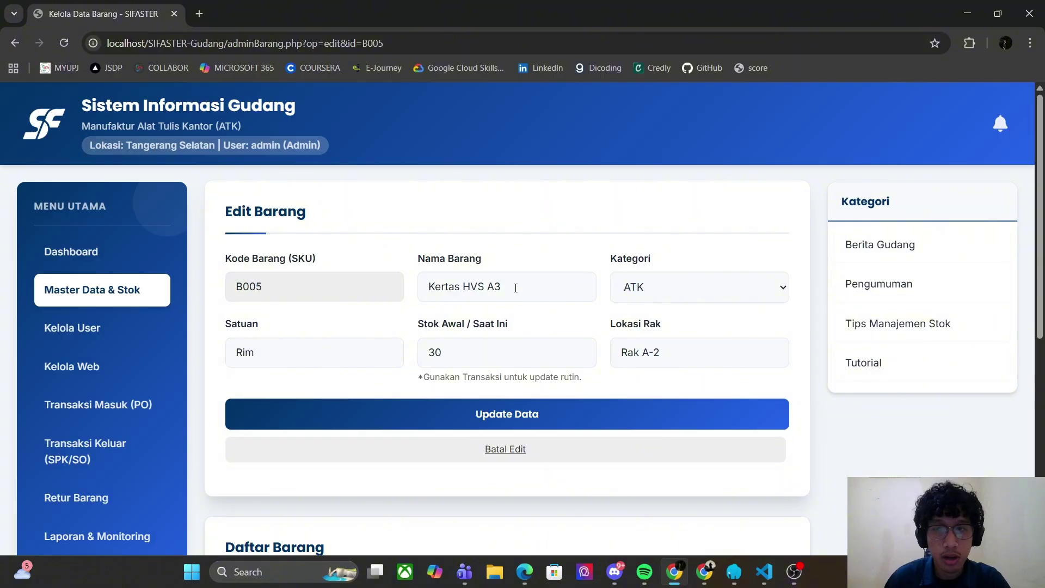
key("BackSpace")
type("2")
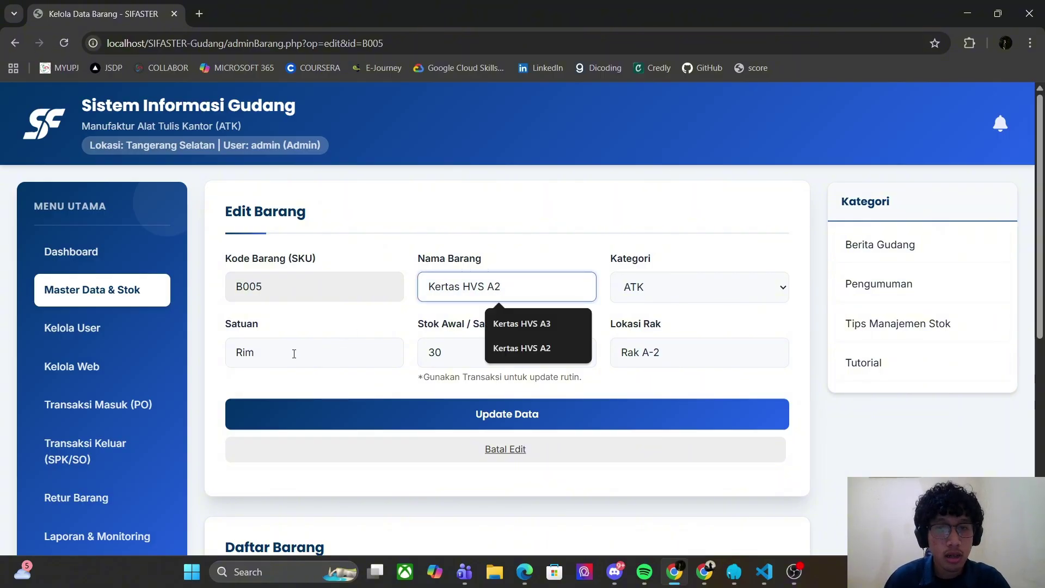
left_click(666, 352)
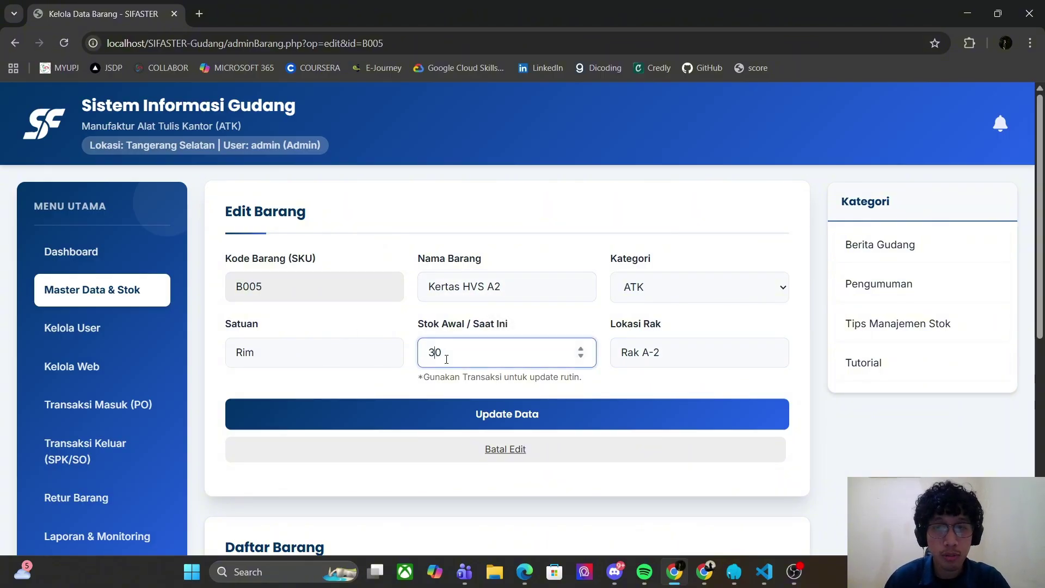
left_click(428, 414)
Refresh the barang table in phpMyAdmin and compare item B005 with its row in SIFASTER's Daftar Barang
key("alt+Tab")
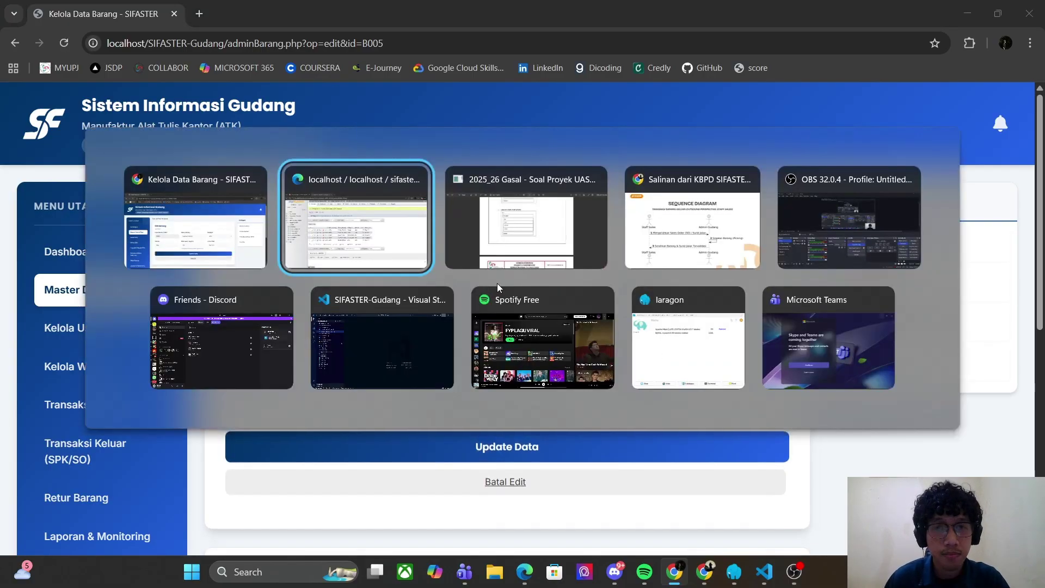
left_click(38, 41)
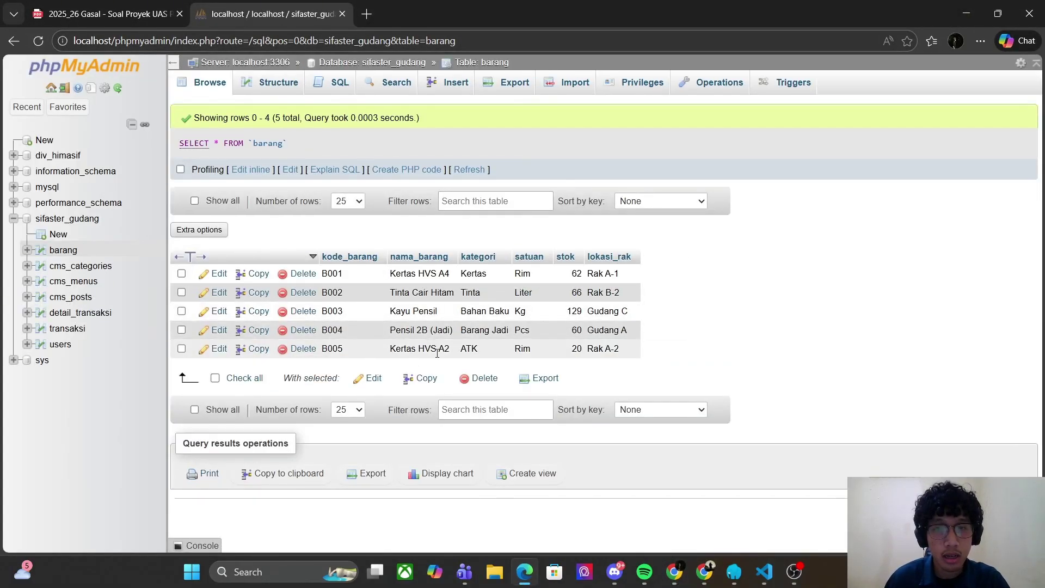
key("alt+Tab")
scroll(550, 326, "down", 5)
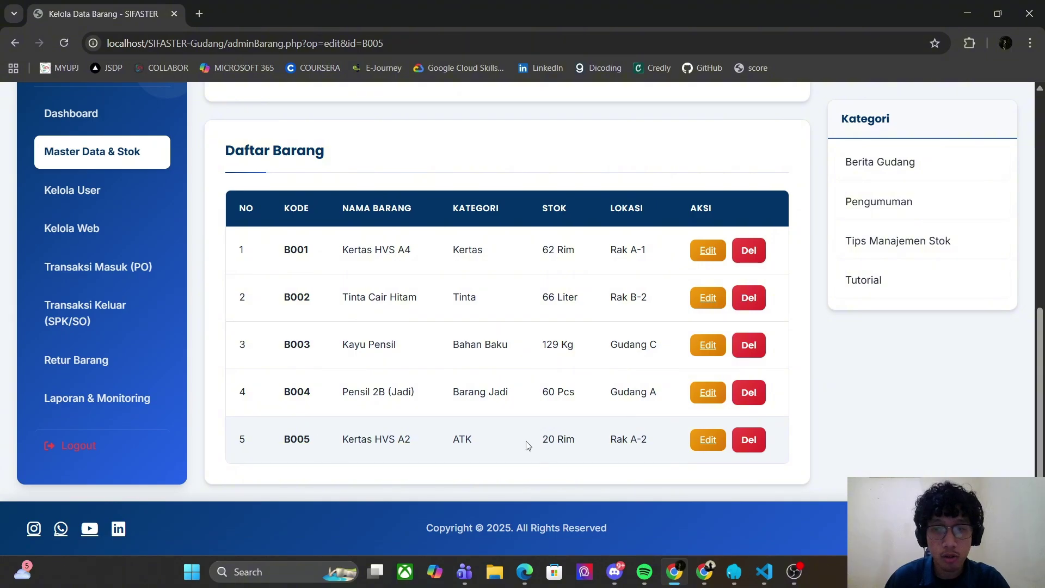
Delete item B005 from the Daftar Barang list and confirm the permanent deletion
scroll(419, 443, "up", 8)
scroll(544, 413, "down", 8)
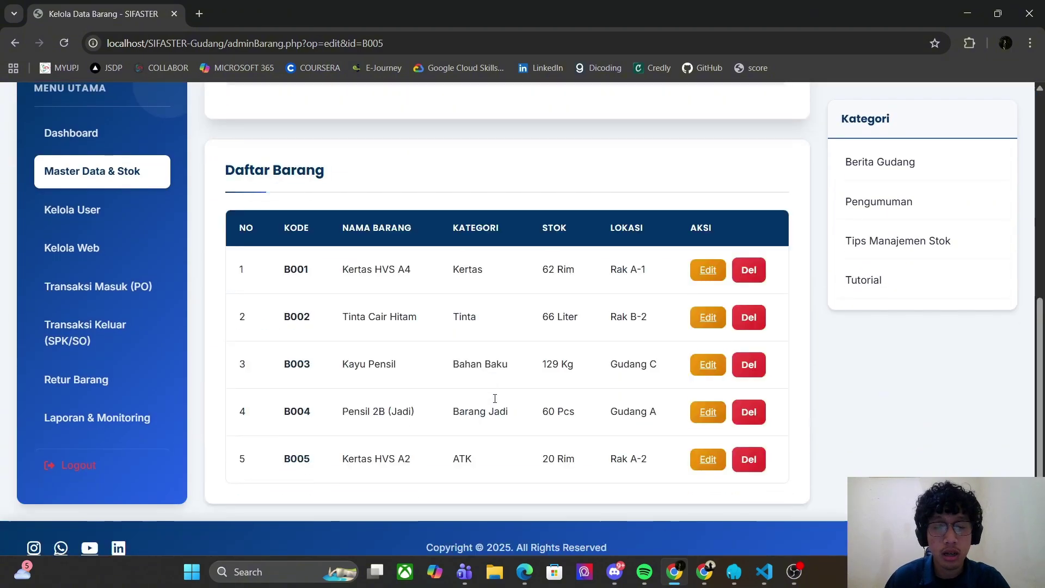
scroll(479, 334, "up", 5)
scroll(532, 408, "down", 5)
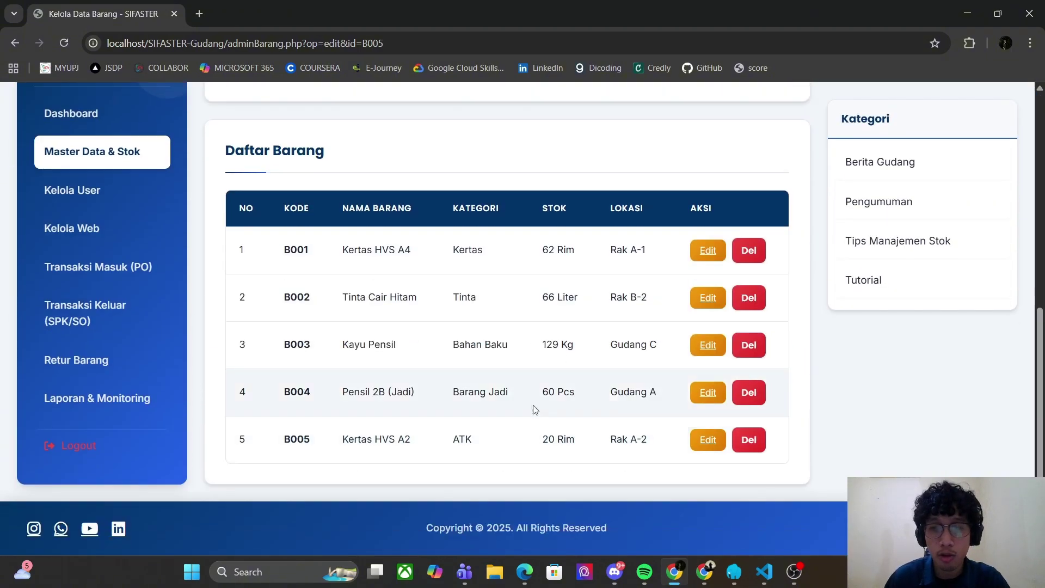
scroll(488, 337, "up", 6)
scroll(692, 402, "down", 6)
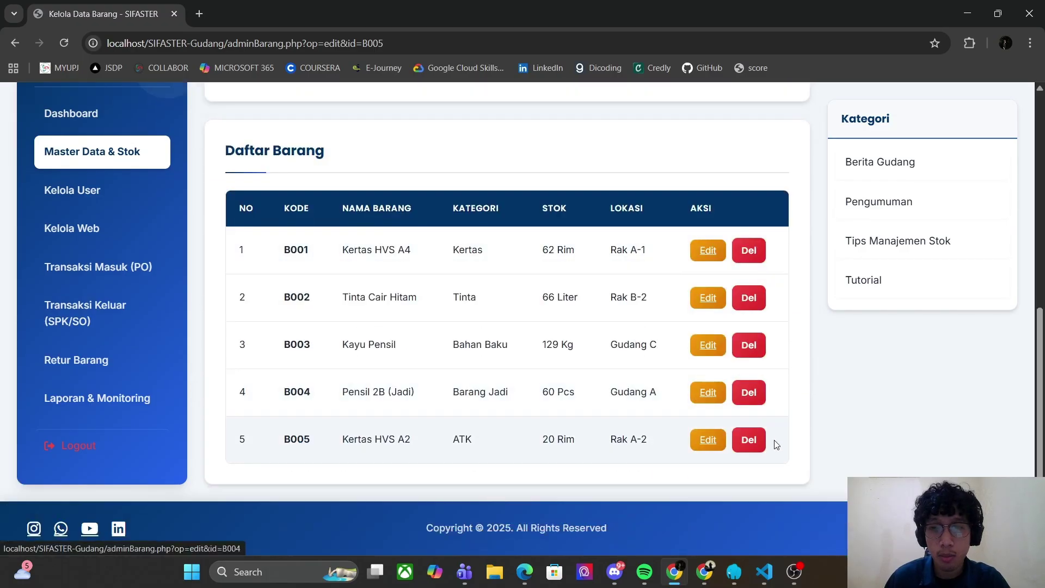
left_click(750, 439)
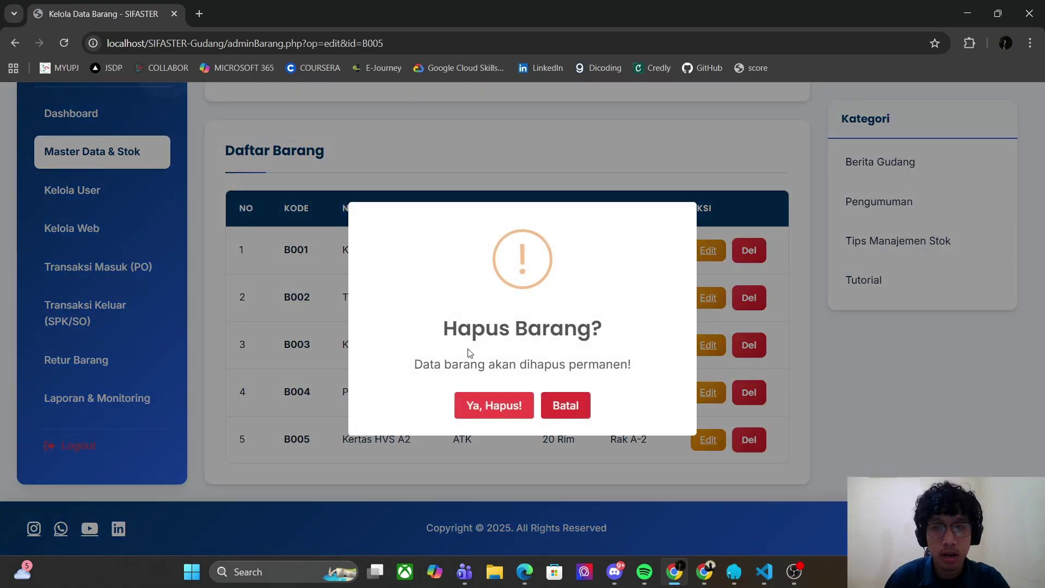
left_click(497, 407)
Refresh the barang table in phpMyAdmin and compare its rows with SIFASTER's Daftar Barang after the deletion
key("alt+Tab")
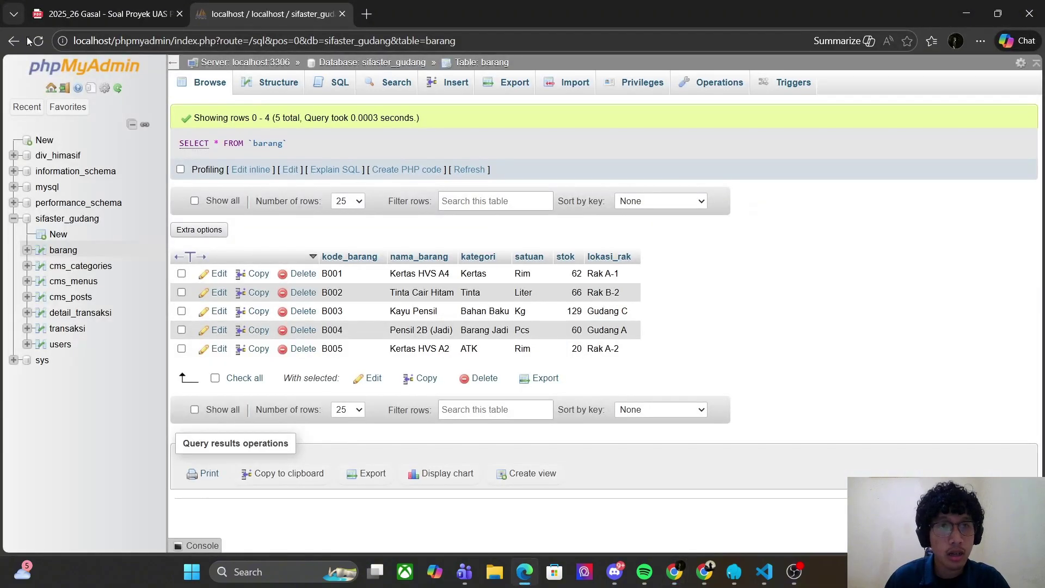
key("F5")
key("alt+Tab")
scroll(513, 306, "down", 6)
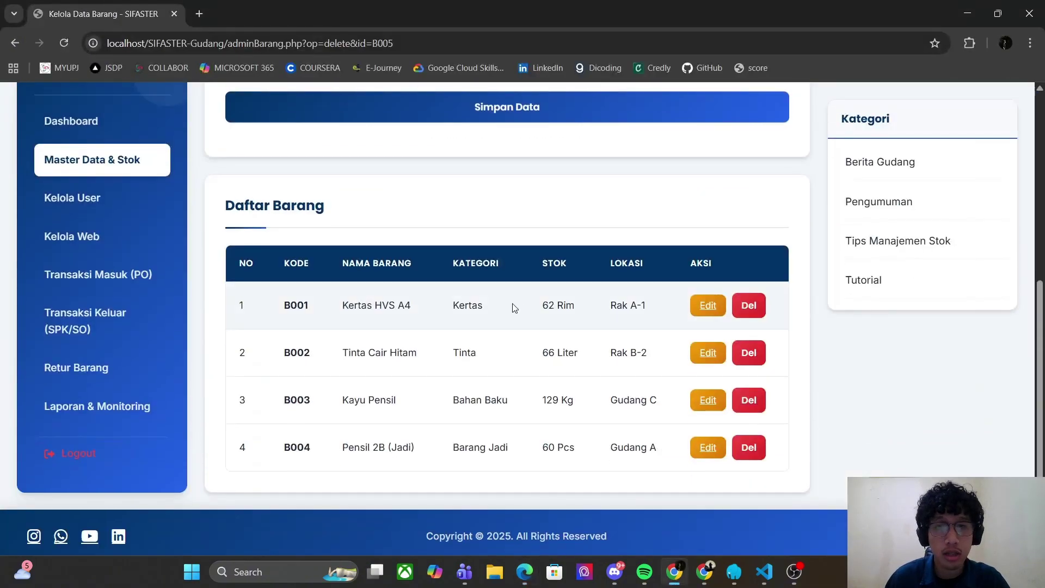
scroll(383, 408, "up", 6)
key("alt+Tab")
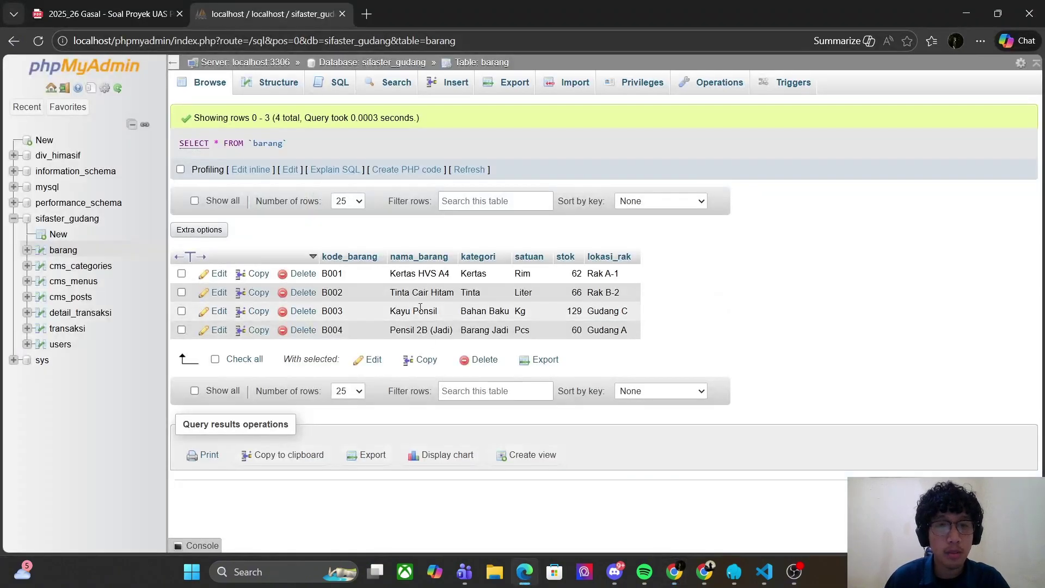
Add an active user in SIFASTER's Kelola User page with username Test, the account password and role Produksi, and check the user list
key("alt+Tab")
left_click(73, 328)
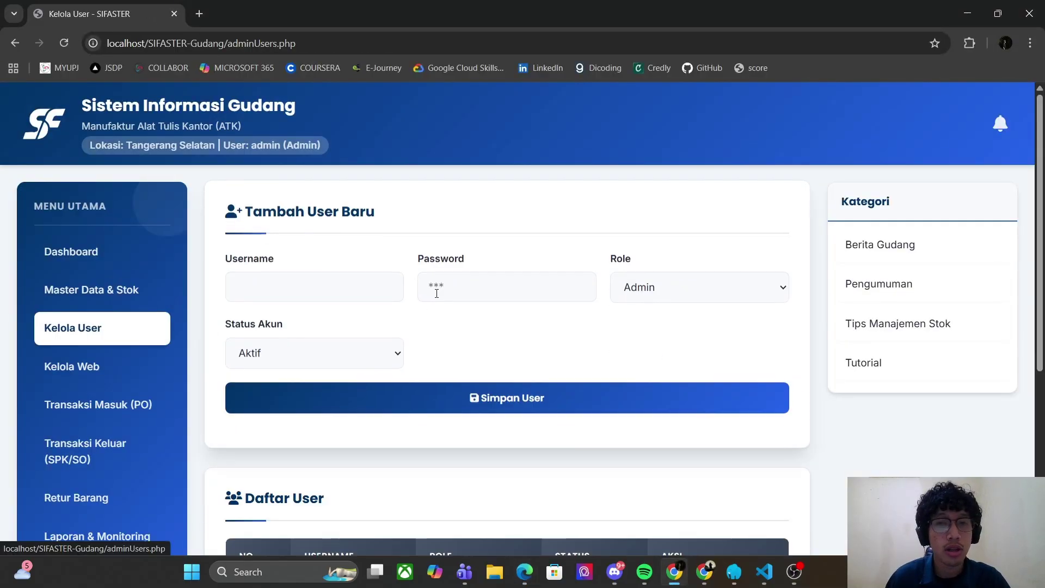
left_click(308, 274)
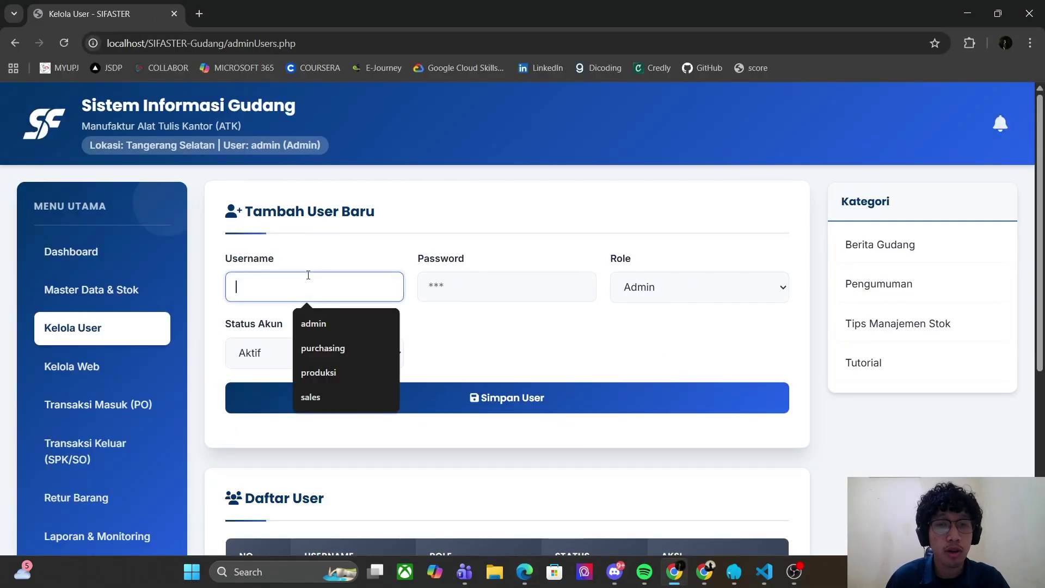
type("Test")
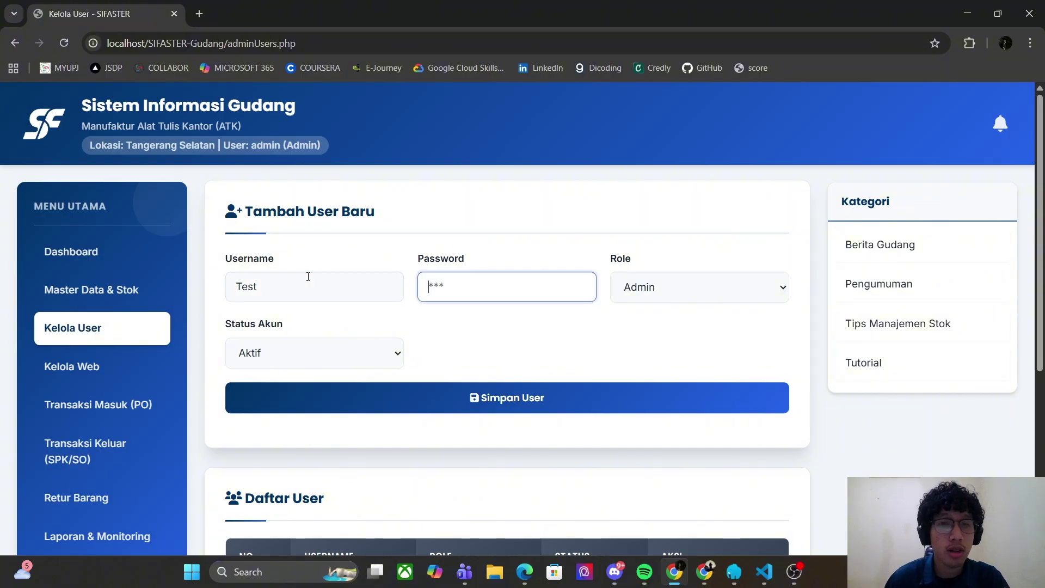
left_click(650, 289)
left_click(645, 330)
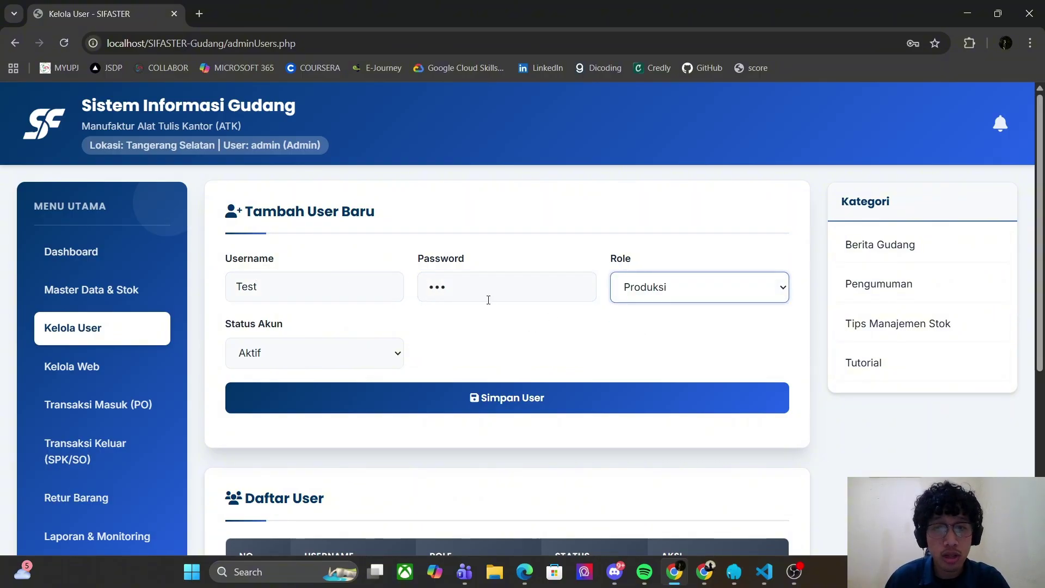
scroll(489, 272, "down", 2)
left_click(492, 263)
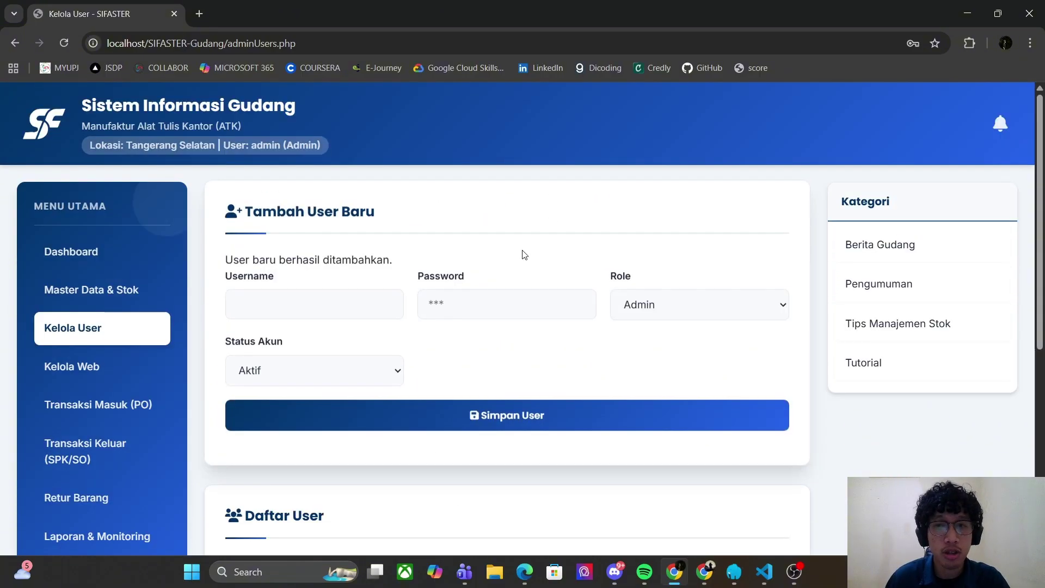
scroll(491, 263, "down", 6)
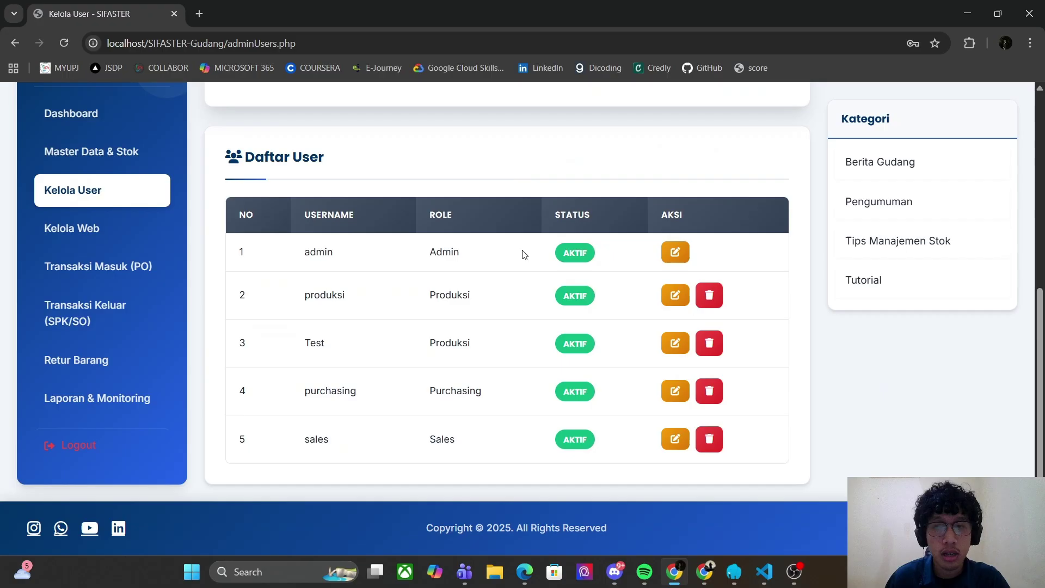
Log out, log in as Test with the account password, and review the dashboard and menu available to that role
left_click(74, 455)
left_click(737, 275)
type("Te")
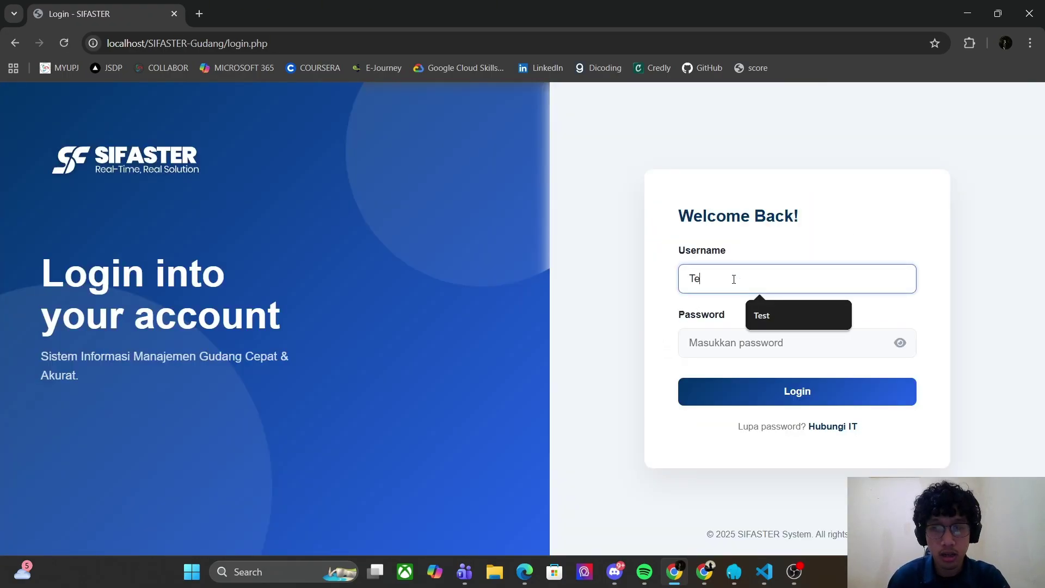
type("st")
key("Tab")
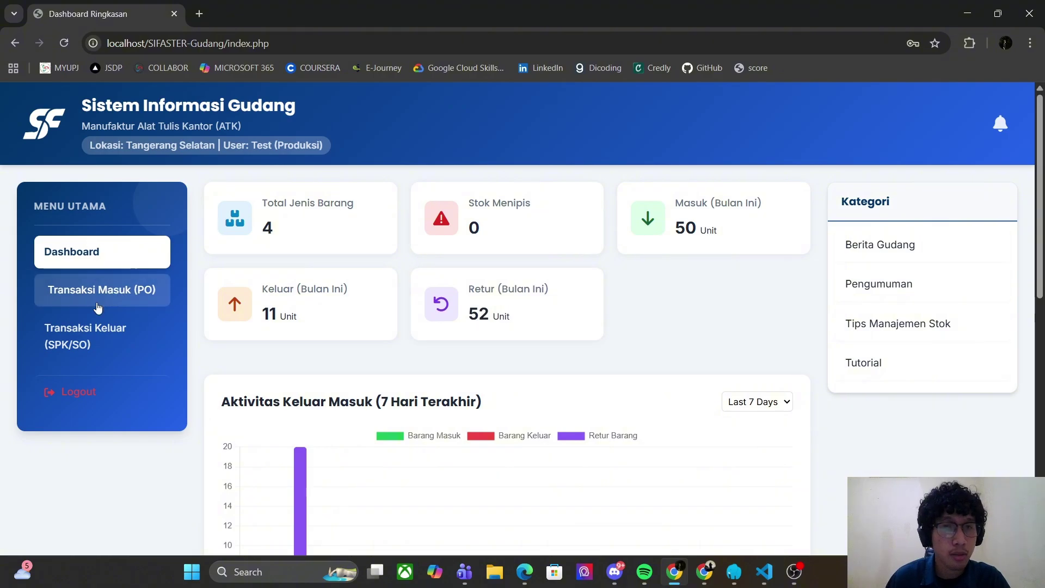
scroll(136, 279, "down", 3)
scroll(136, 279, "up", 3)
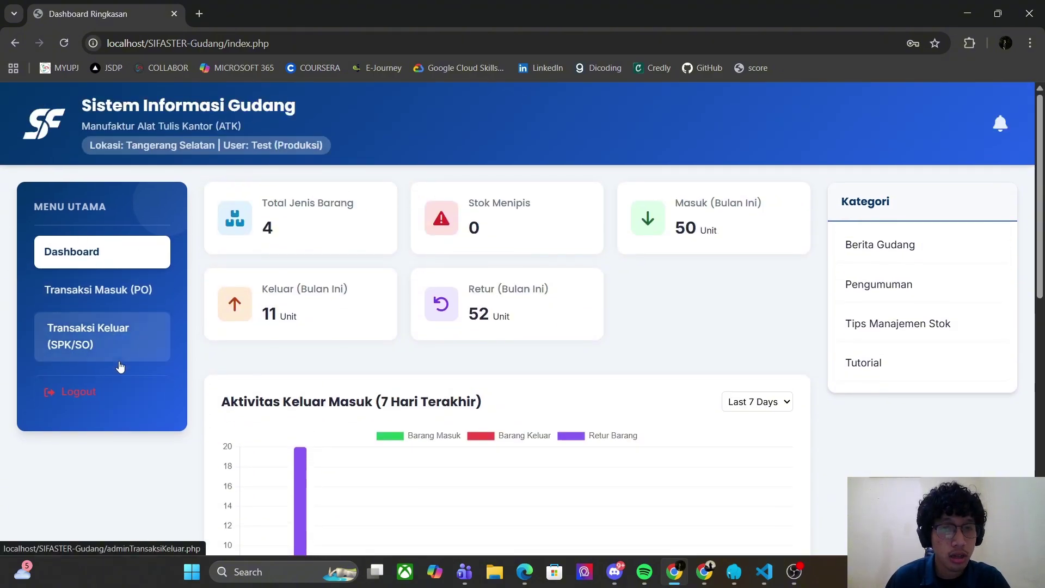
Log out of the Test account and log back in as admin with the account password
left_click(79, 390)
left_click(724, 277)
left_click(756, 316)
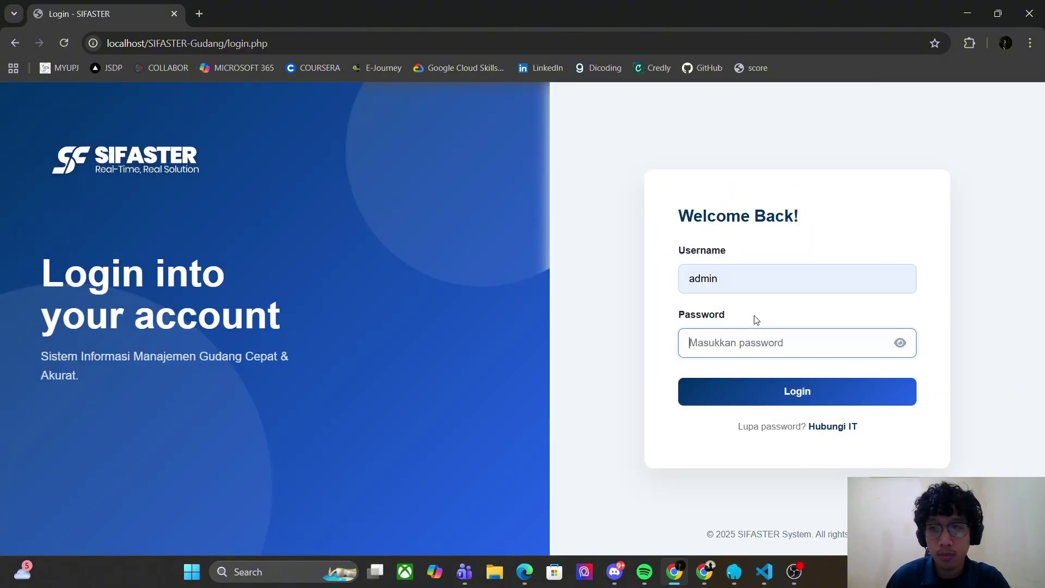
left_click(723, 387)
In Kelola User, change the Test account's status to Suspend (Blokir), save it and check the user list
left_click(94, 329)
scroll(354, 327, "down", 5)
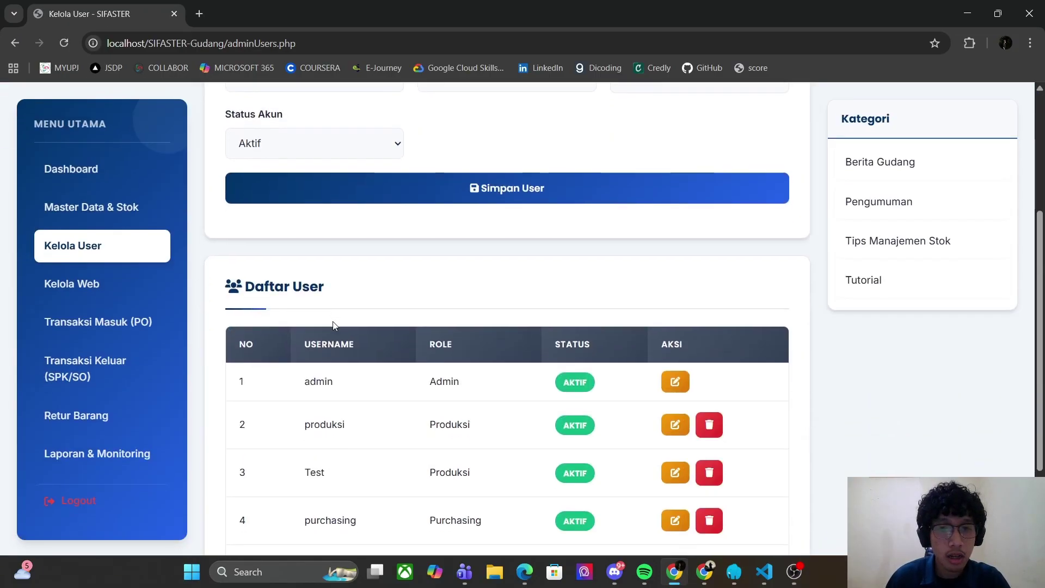
left_click(675, 344)
left_click(286, 366)
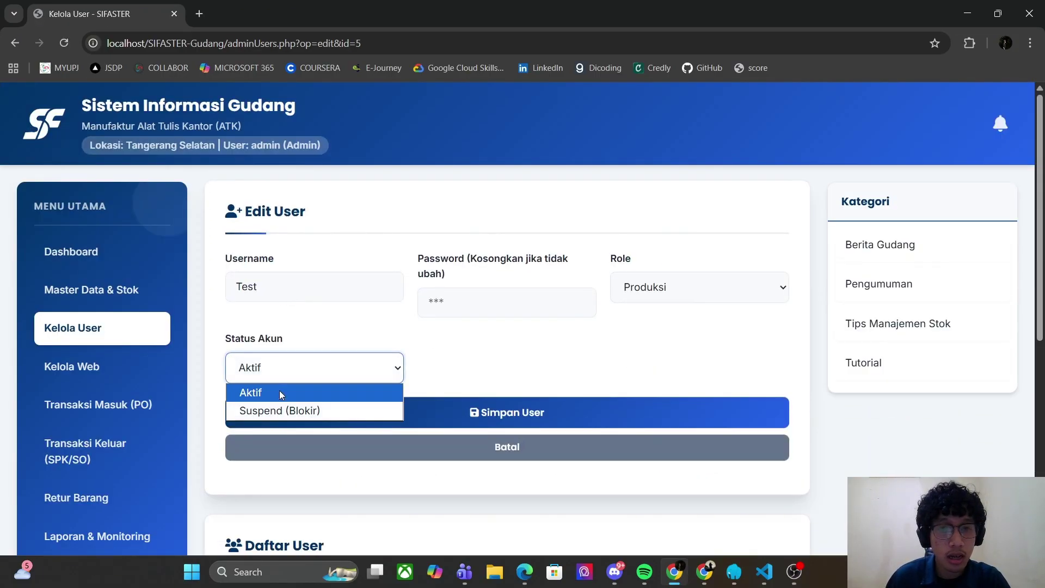
left_click(296, 410)
left_click(439, 410)
scroll(150, 352, "down", 6)
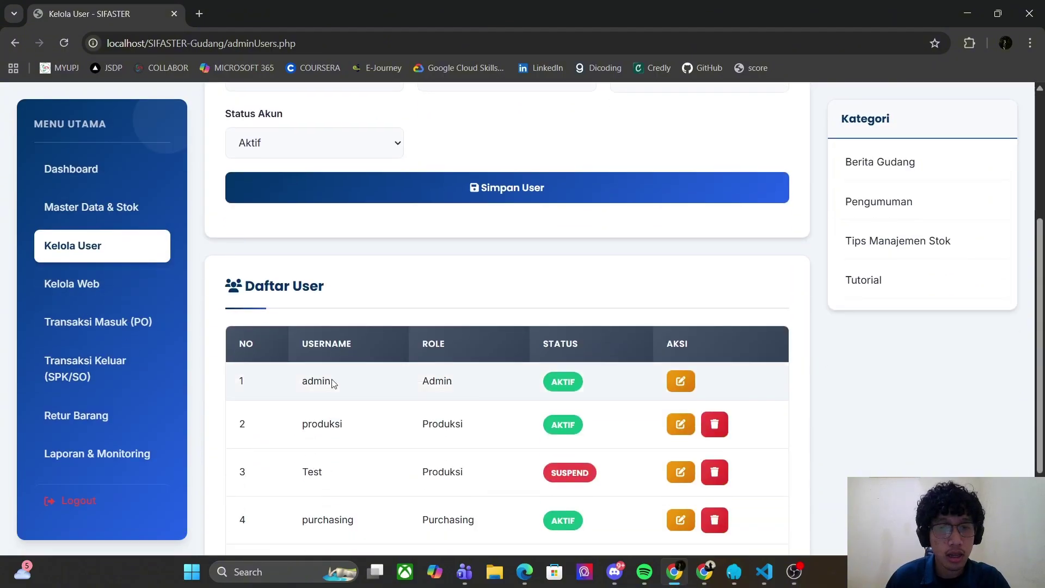
Log out of admin and try to log in as the suspended Test user with the account password
left_click(76, 444)
left_click(796, 280)
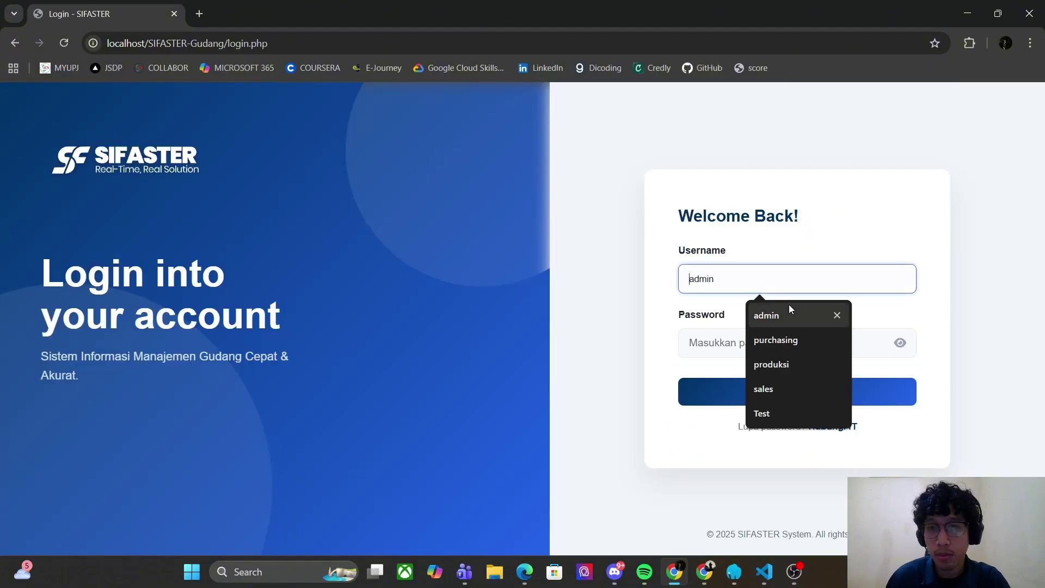
left_click(762, 414)
left_click(754, 397)
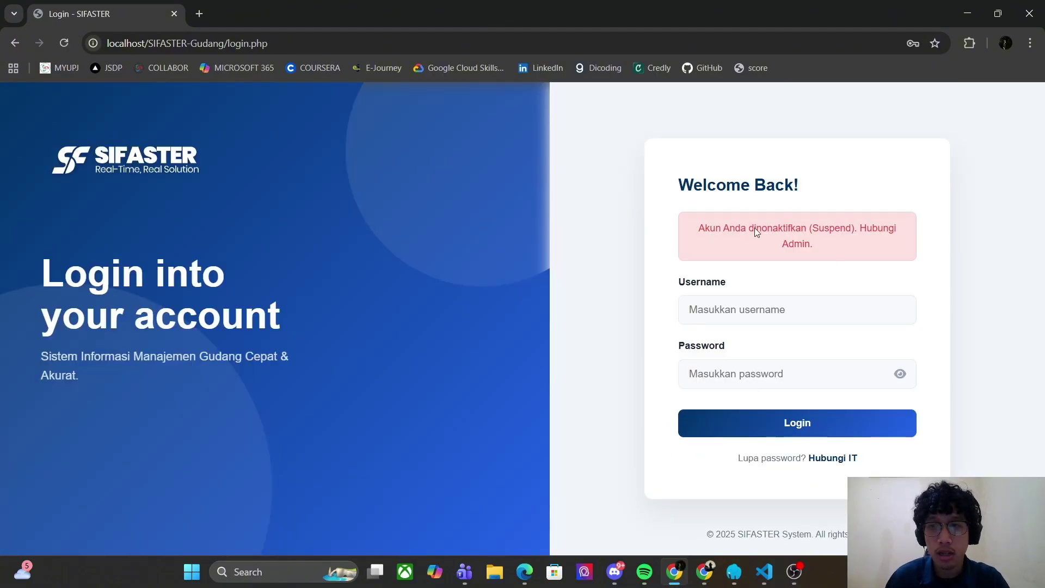
Log back in as admin with the account password
left_click(734, 306)
left_click(783, 343)
left_click(759, 369)
type("123")
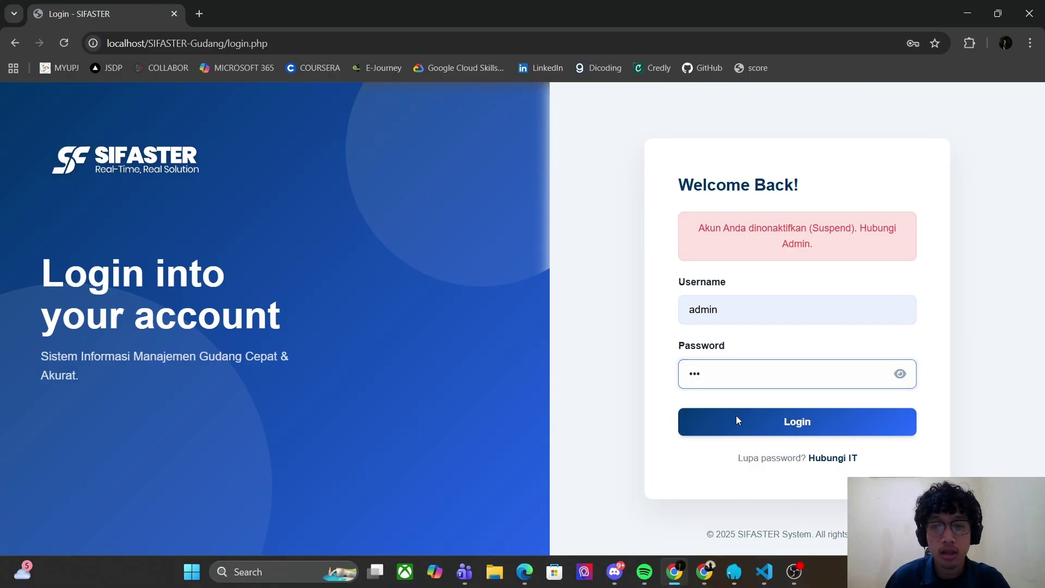
left_click(736, 416)
Open Kelola Web's new main menu form and set the menu label to Test
scroll(180, 315, "down", 1)
left_click(71, 299)
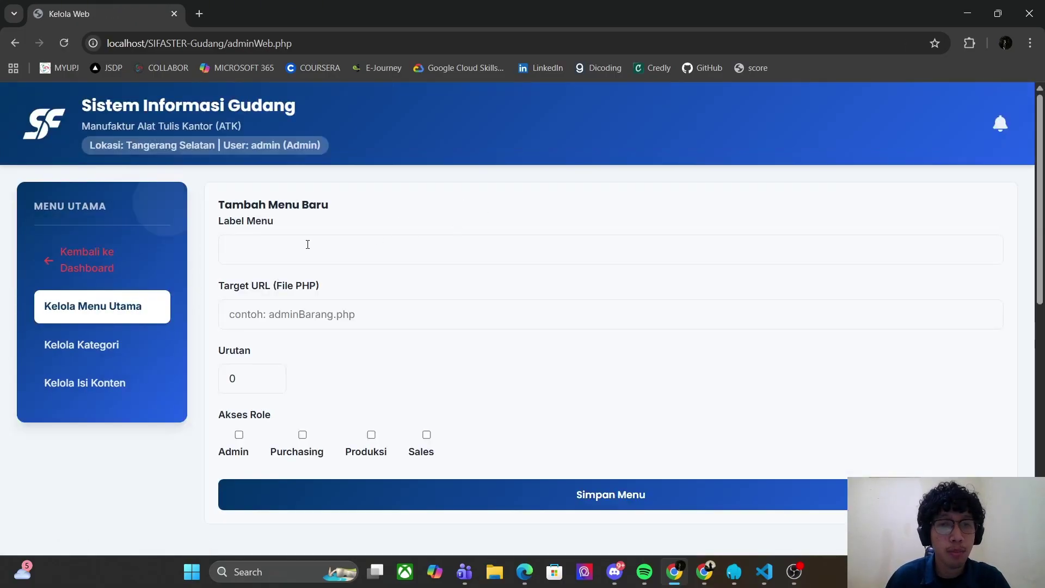
left_click(312, 248)
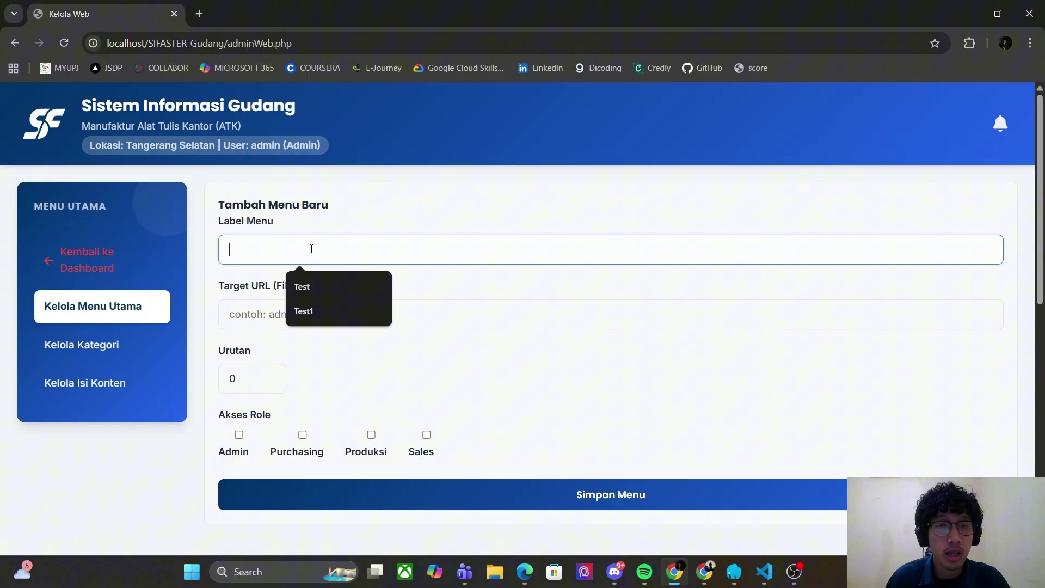
left_click(300, 284)
left_click(298, 310)
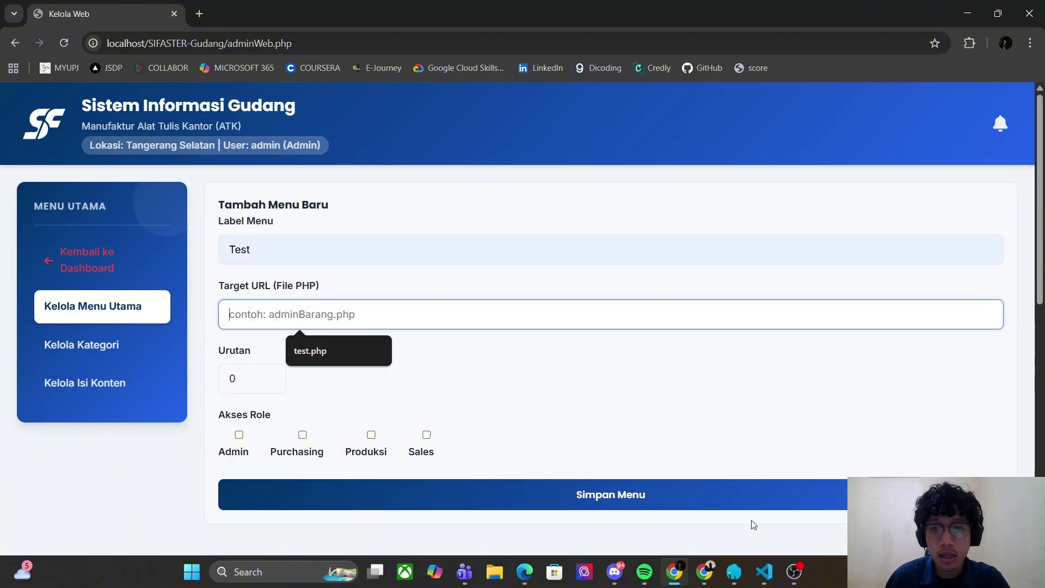
Switch to VS Code, examine the contents of test.php, and return to the Kelola Web form in Chrome
left_click(765, 572)
left_click(87, 400)
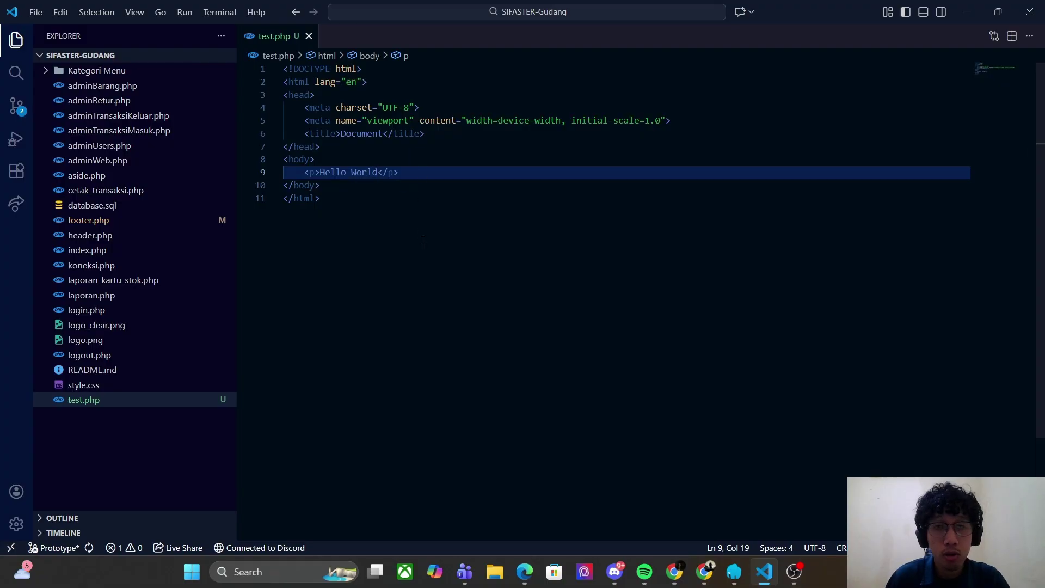
key("alt+Tab")
Set the new menu's target URL to test.php, its order to 10 and its access role to Admin, and save it
left_click(296, 313)
left_click(303, 349)
left_click(245, 376)
scroll(462, 361, "down", 1)
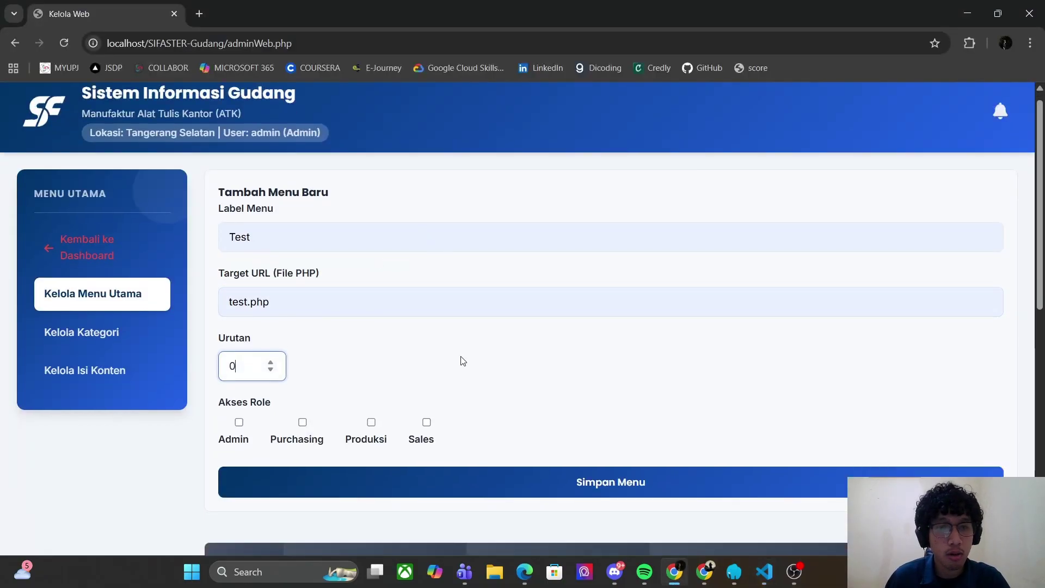
scroll(463, 361, "down", 8)
scroll(460, 348, "up", 9)
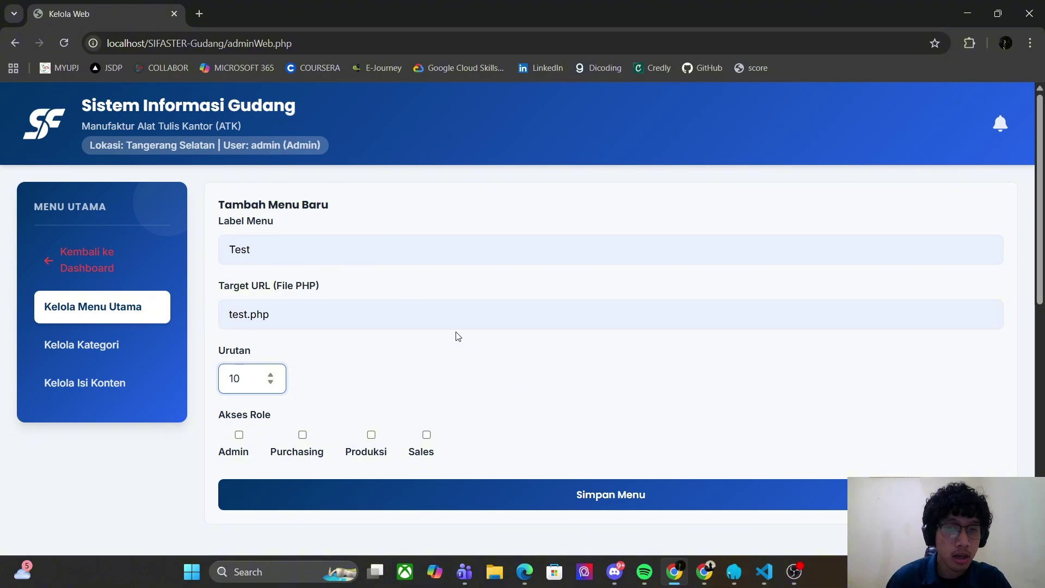
scroll(457, 335, "down", 4)
left_click(237, 238)
left_click(555, 294)
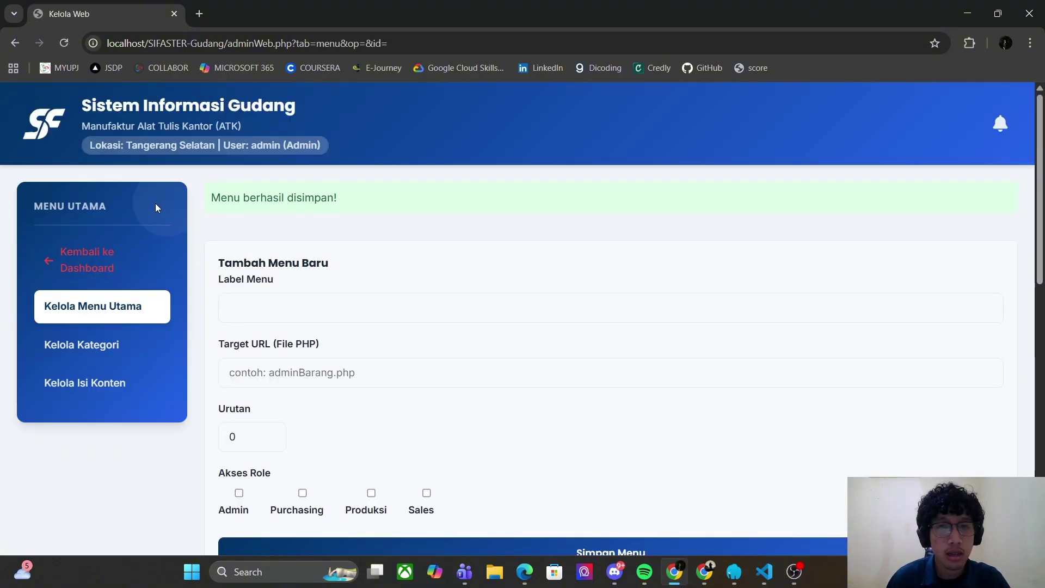
Return to the dashboard, open the new Test menu entry to check its page, and go back
left_click(70, 263)
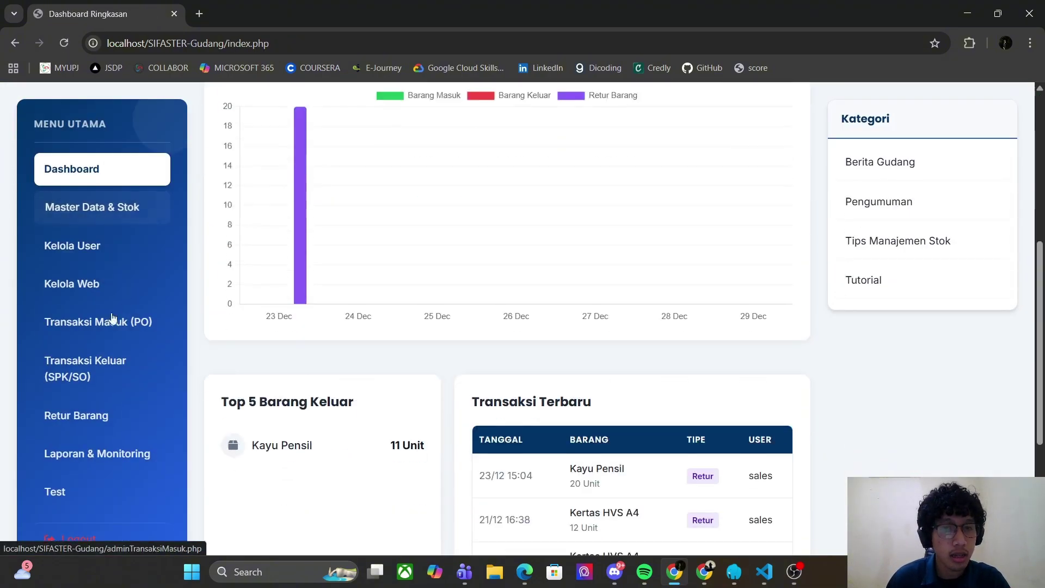
left_click(98, 492)
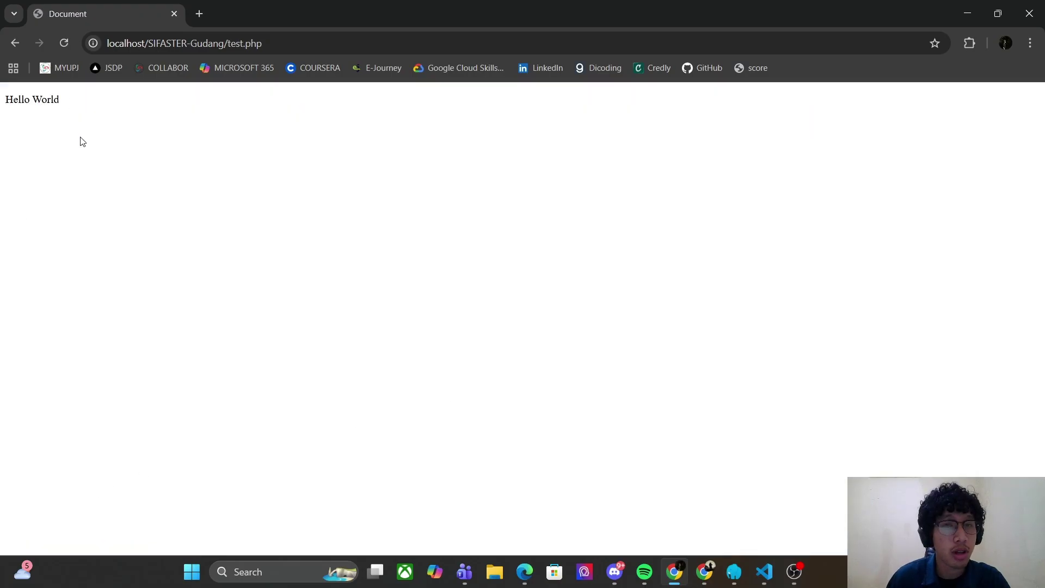
left_click(16, 43)
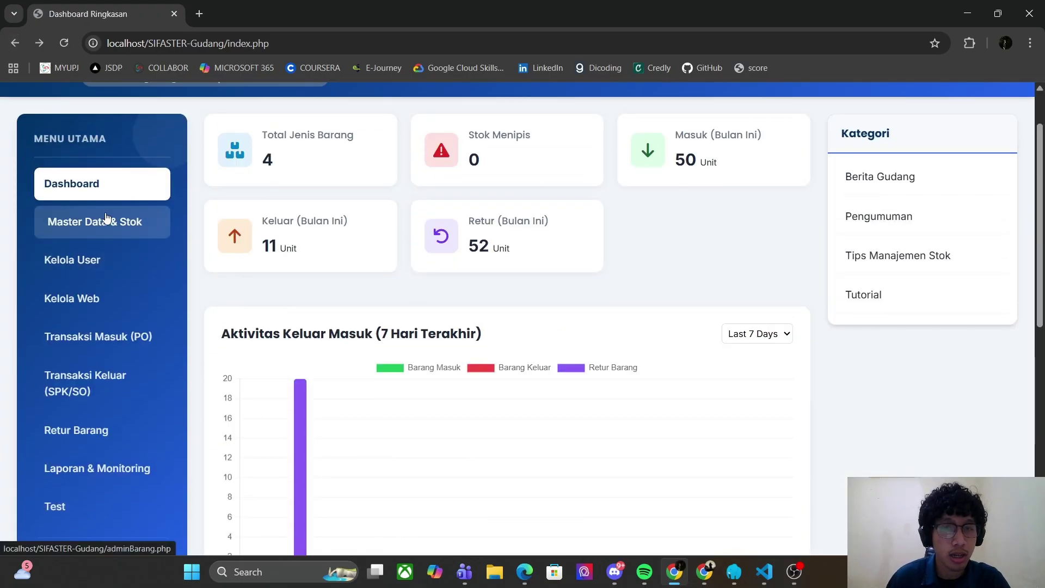
Add a category named Test under Kelola Kategori in Kelola Web and view its page from the dashboard
left_click(83, 298)
scroll(113, 243, "down", 2)
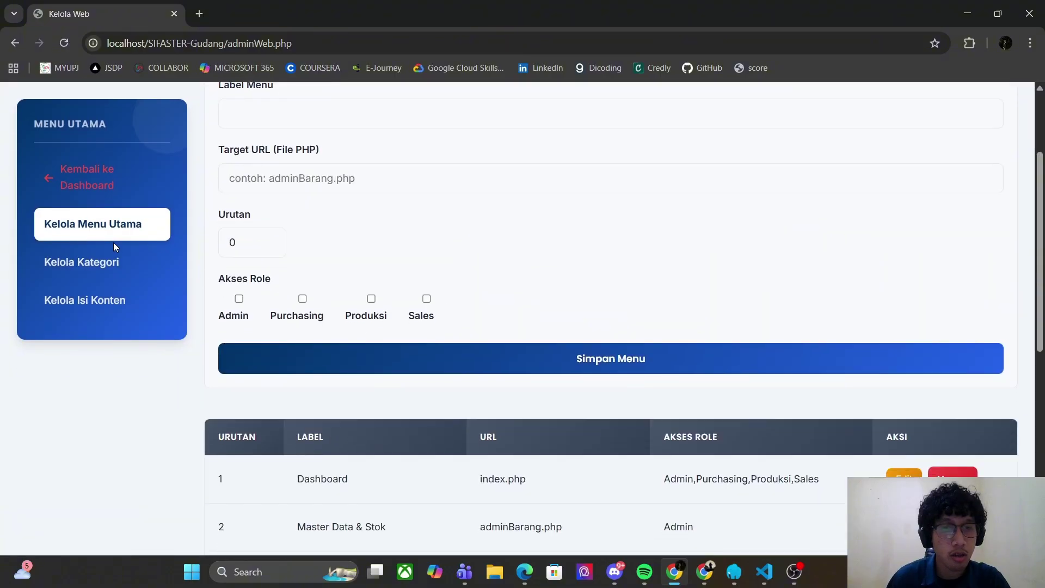
left_click(104, 265)
left_click(346, 261)
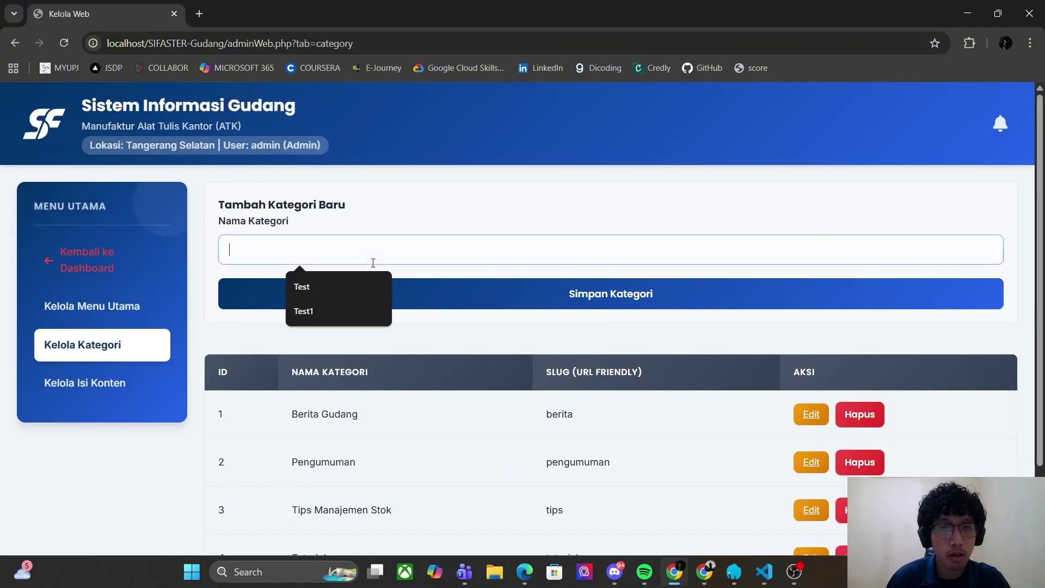
left_click(319, 287)
left_click(571, 299)
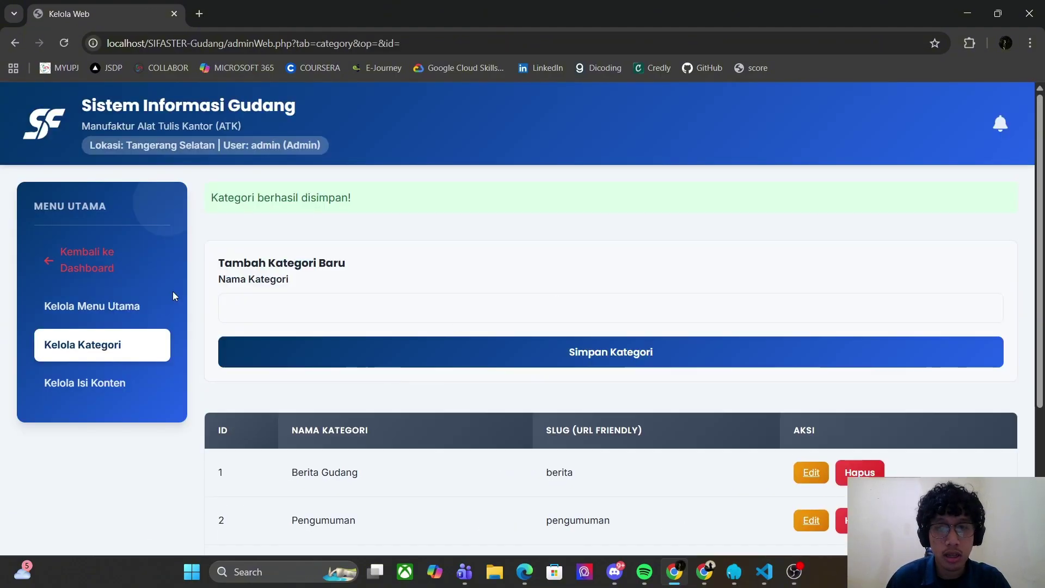
left_click(104, 267)
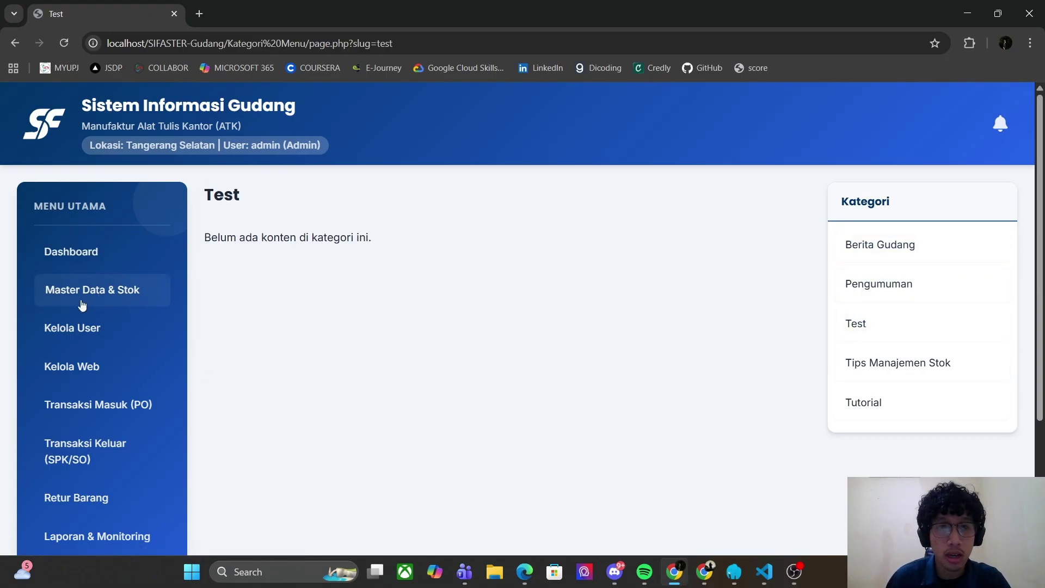
Add content titled Test with the text 123 to the Test category in Kelola Isi Konten, and view it on the category page
left_click(86, 373)
left_click(90, 382)
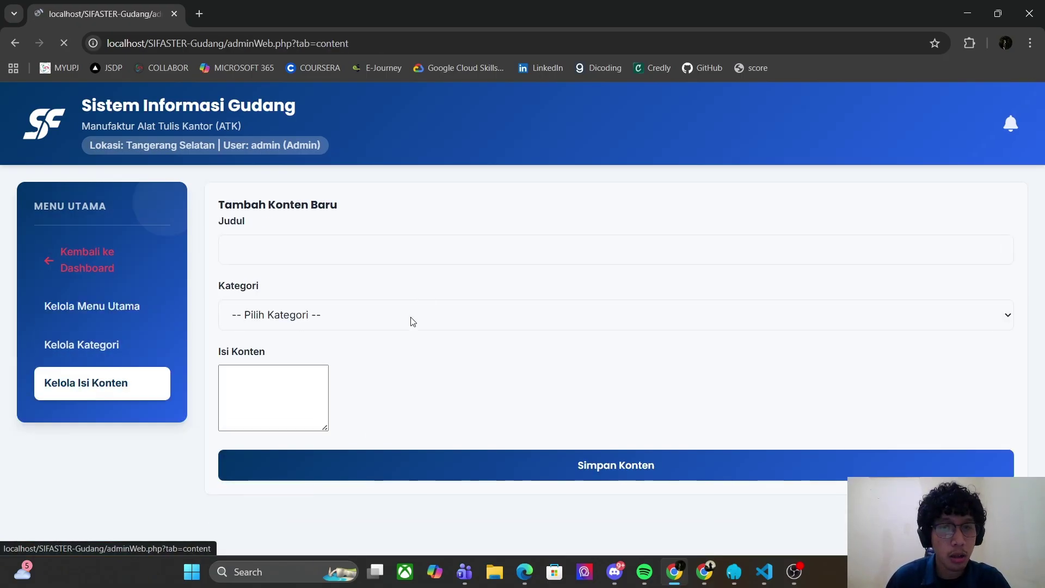
left_click(331, 249)
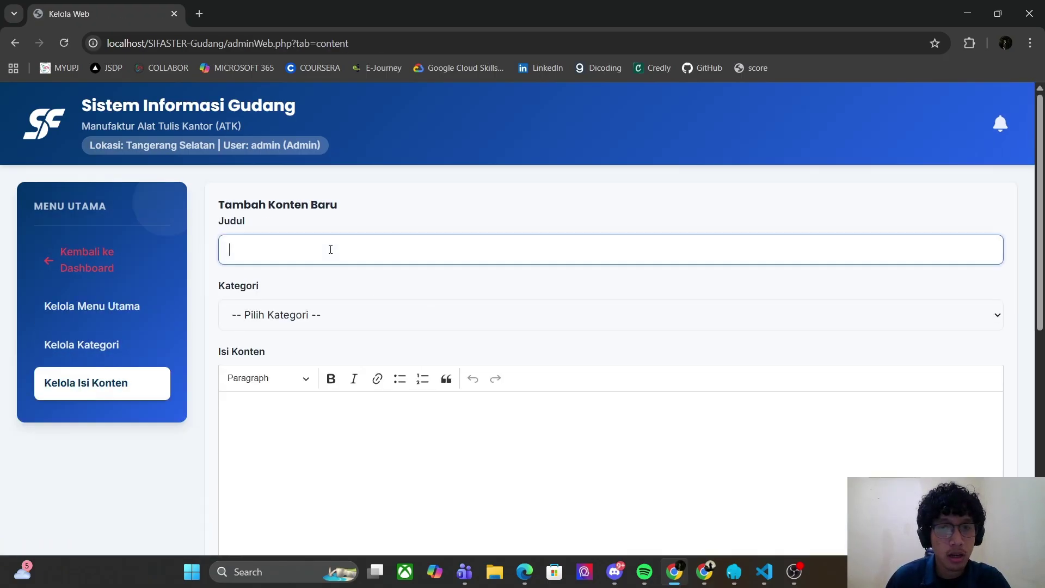
left_click(294, 318)
left_click(278, 392)
scroll(322, 341, "down", 1)
left_click(298, 346)
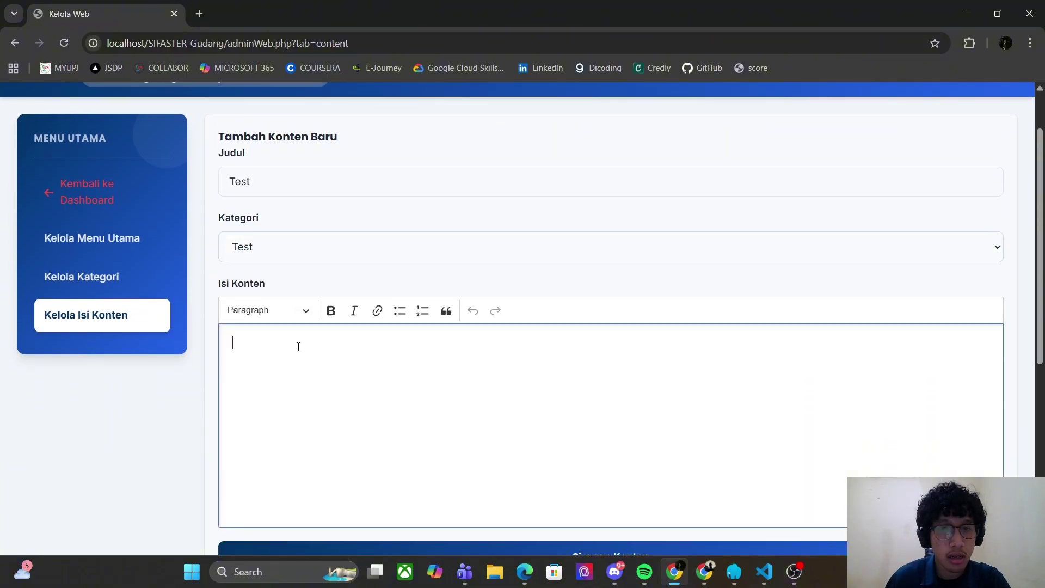
scroll(299, 346, "down", 5)
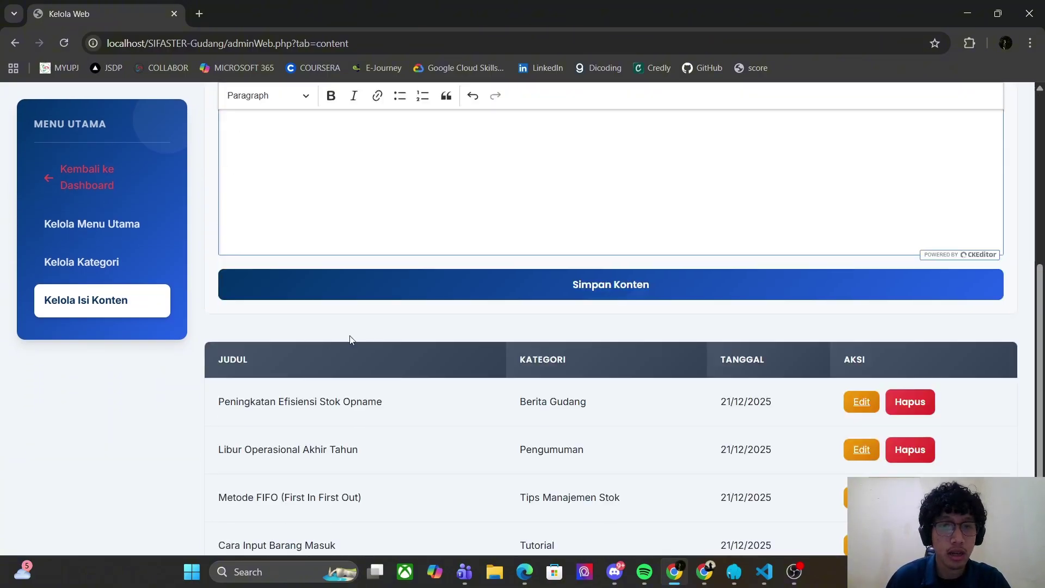
left_click(385, 299)
left_click(73, 209)
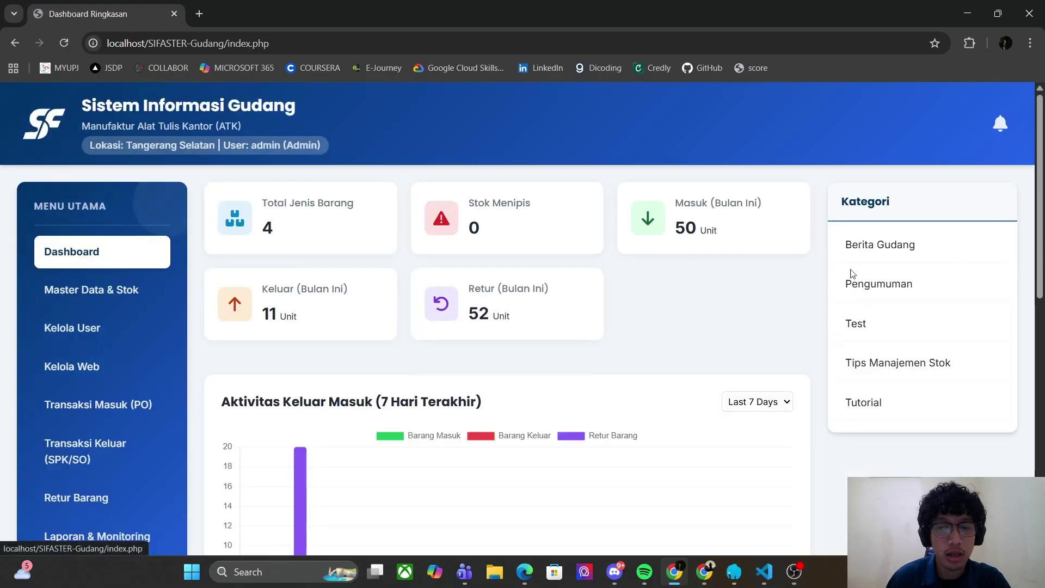
left_click(881, 327)
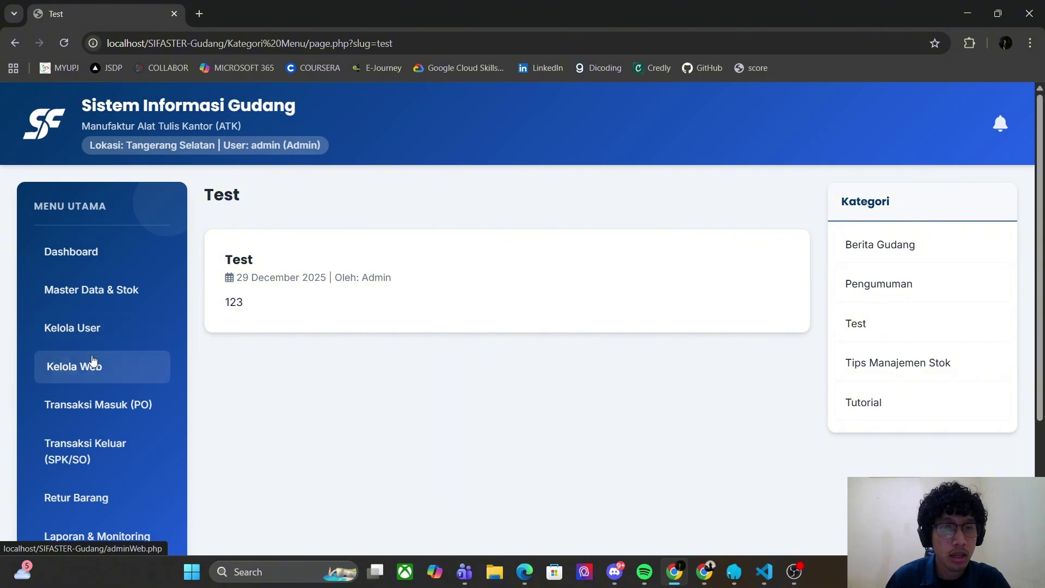
Review the incoming transaction form and the PO request list on the Transaksi Masuk (PO) page
scroll(154, 416, "down", 1)
left_click(110, 345)
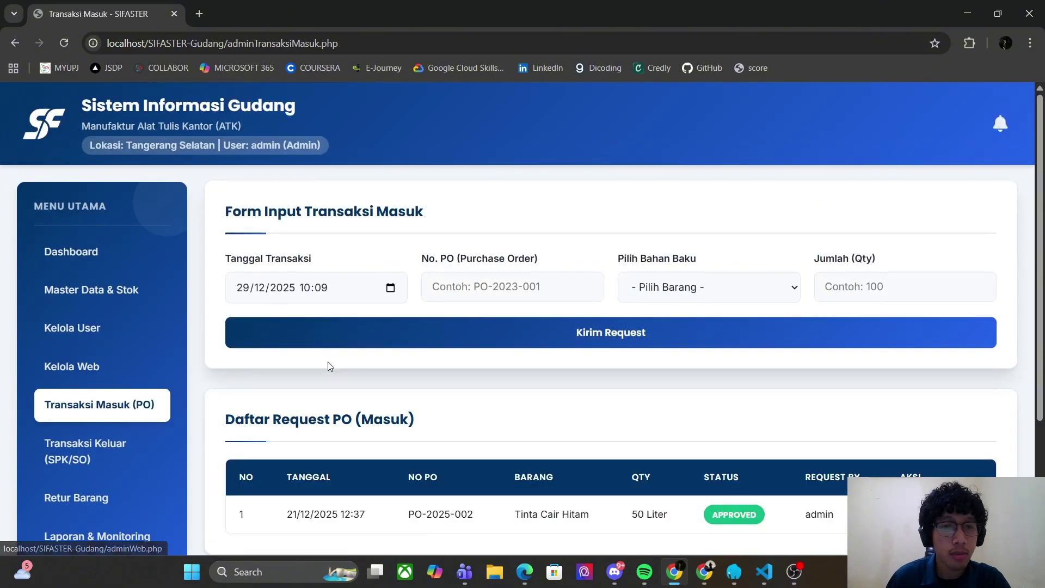
scroll(329, 367, "down", 1)
scroll(328, 370, "down", 2)
scroll(327, 369, "up", 4)
scroll(327, 370, "down", 1)
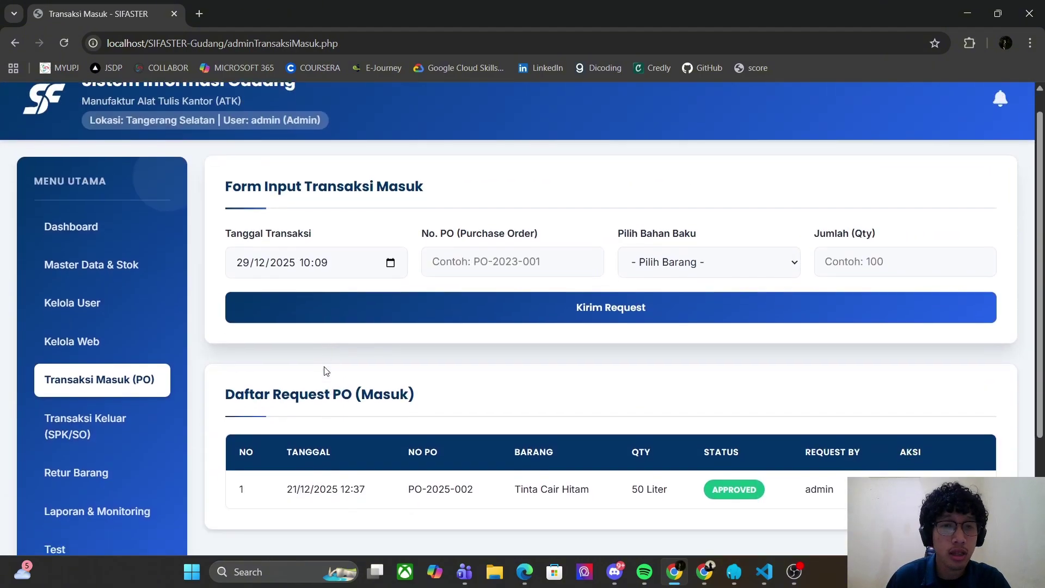
Review the outgoing goods request form and request list on the Transaksi Keluar (SPK/SO) page
left_click(109, 375)
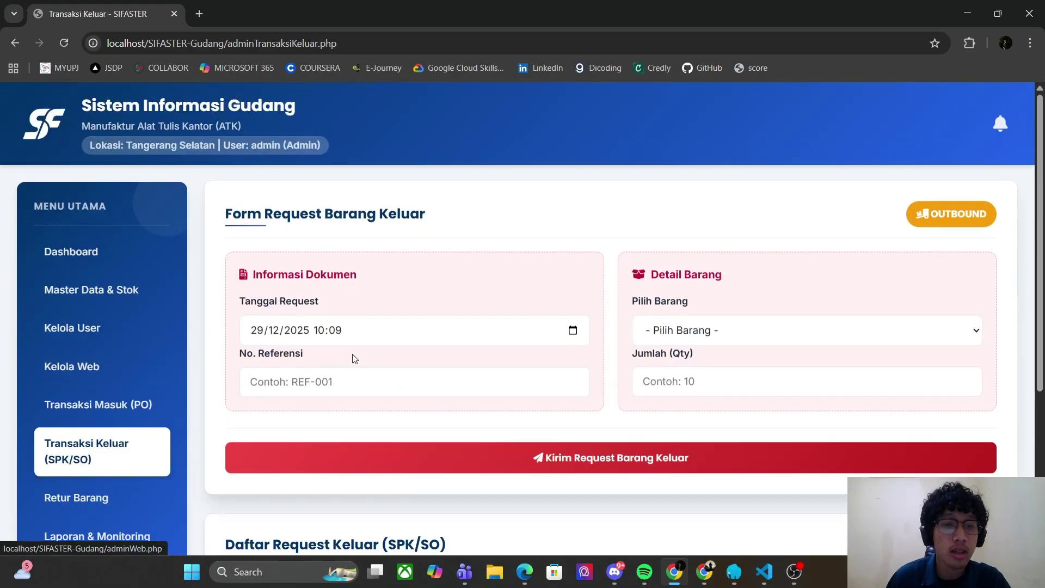
scroll(354, 359, "down", 2)
scroll(353, 359, "up", 2)
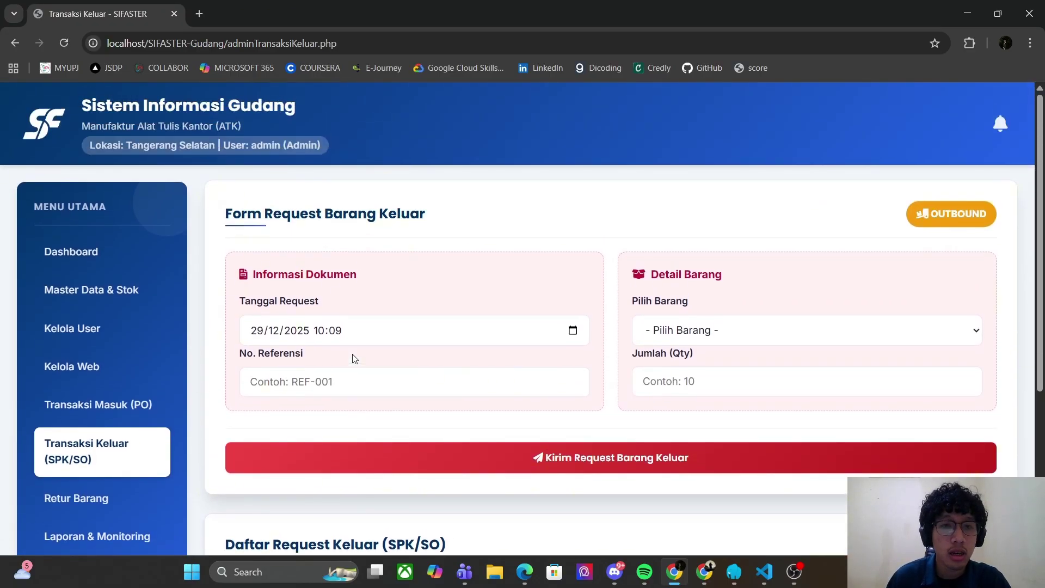
scroll(355, 359, "down", 1)
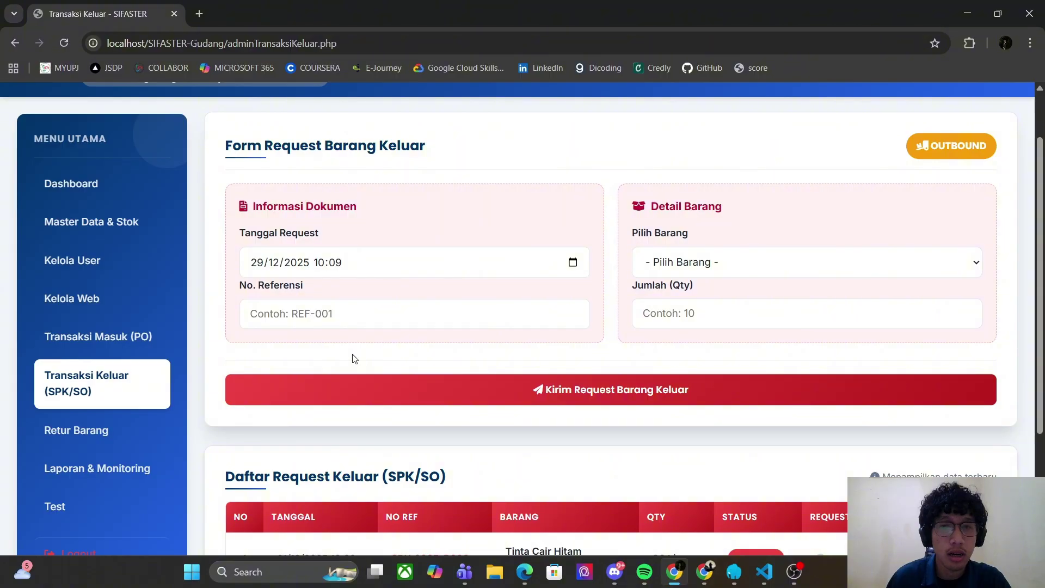
Examine the Riwayat Retur table on the Retur Barang page, including its status, user and action columns
left_click(93, 430)
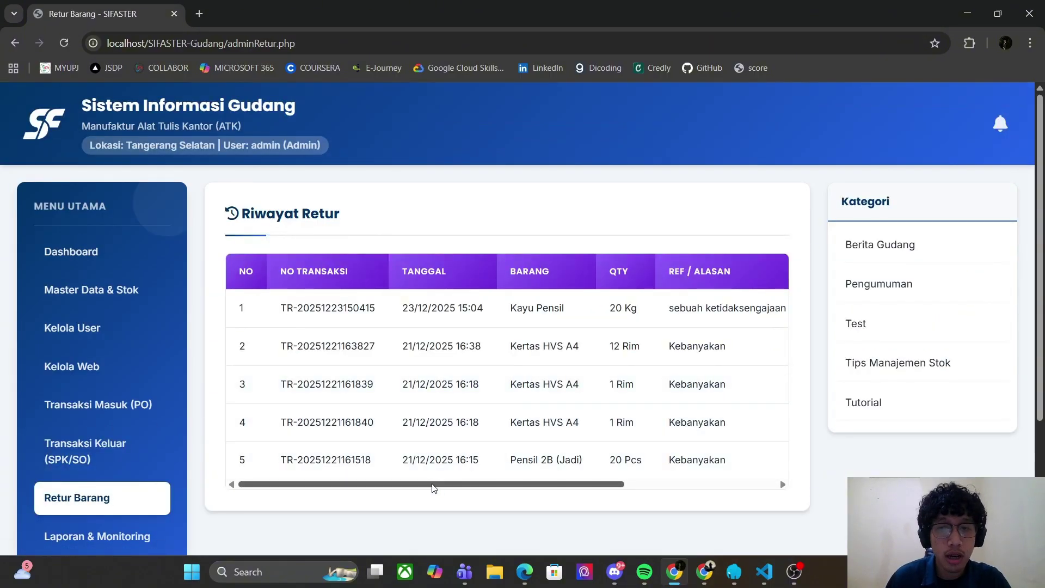
left_click_drag(434, 484, 283, 483)
scroll(272, 435, "down", 2)
left_click_drag(344, 349, 501, 348)
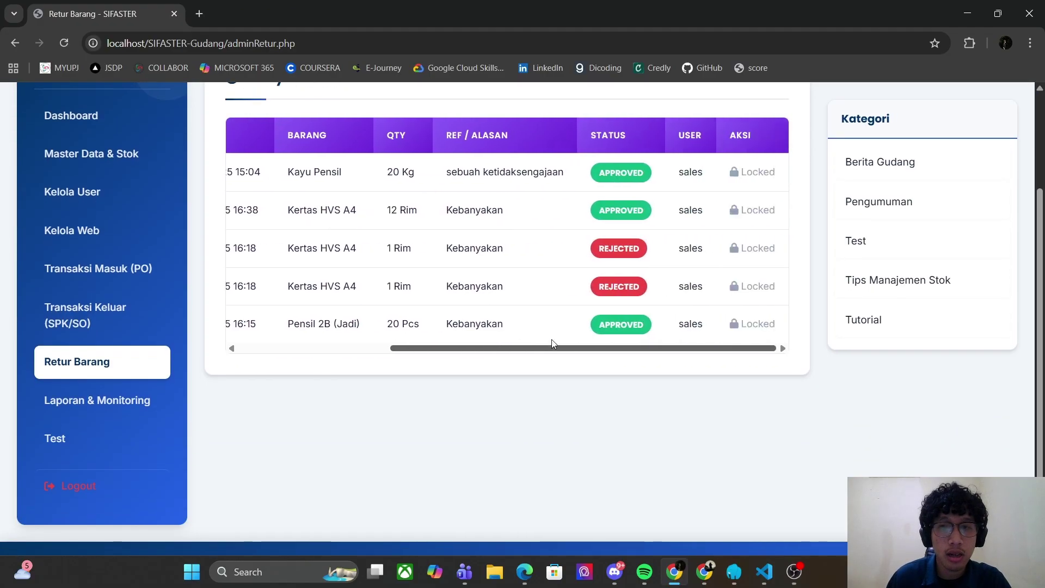
scroll(381, 327, "up", 2)
scroll(217, 381, "down", 2)
Open Laporan & Monitoring and display the December mutation report filtered to Masuk (Inbound) transactions
left_click(97, 400)
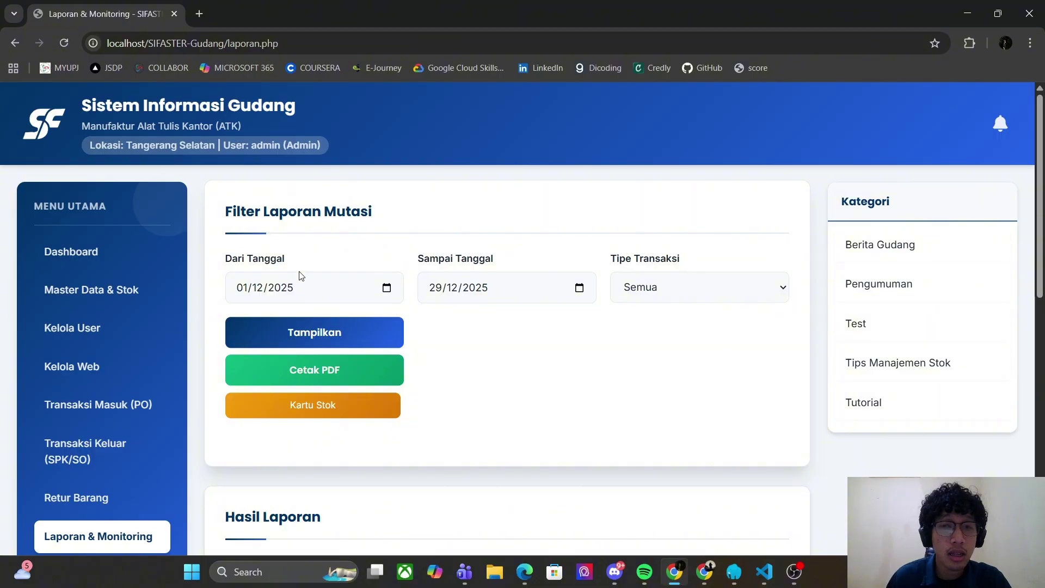
left_click(699, 287)
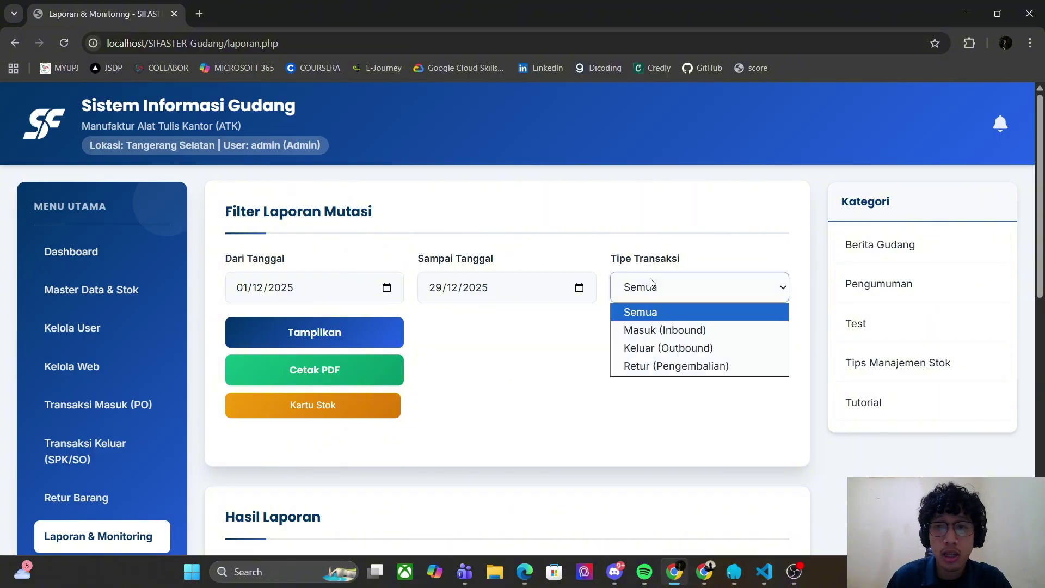
left_click(653, 329)
left_click(332, 340)
scroll(567, 360, "down", 4)
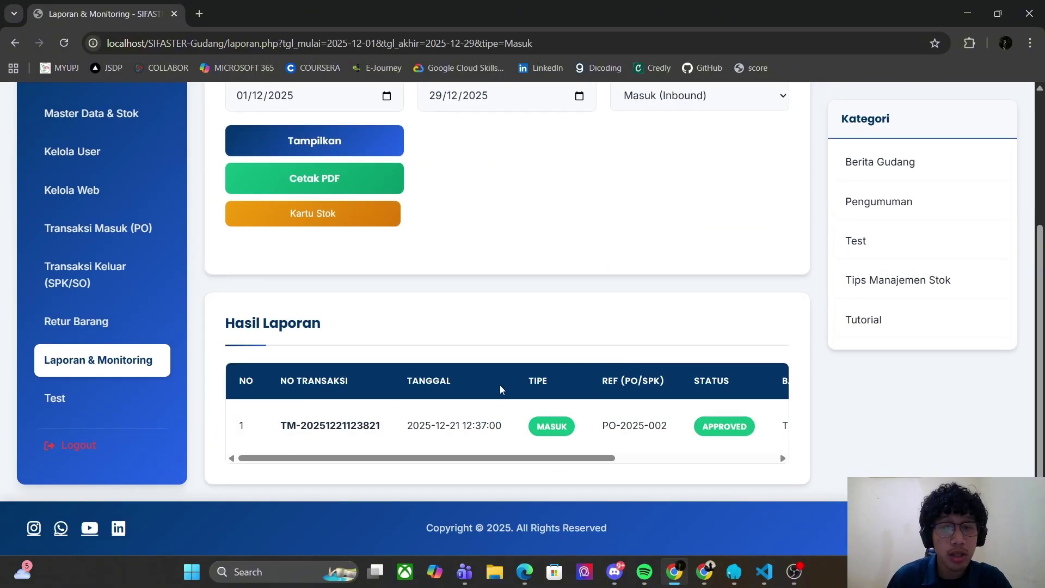
Display the mutation report for transaction type Semua, preview its PDF printout, and cancel without saving
scroll(501, 389, "up", 4)
left_click(699, 287)
left_click(690, 305)
left_click(323, 329)
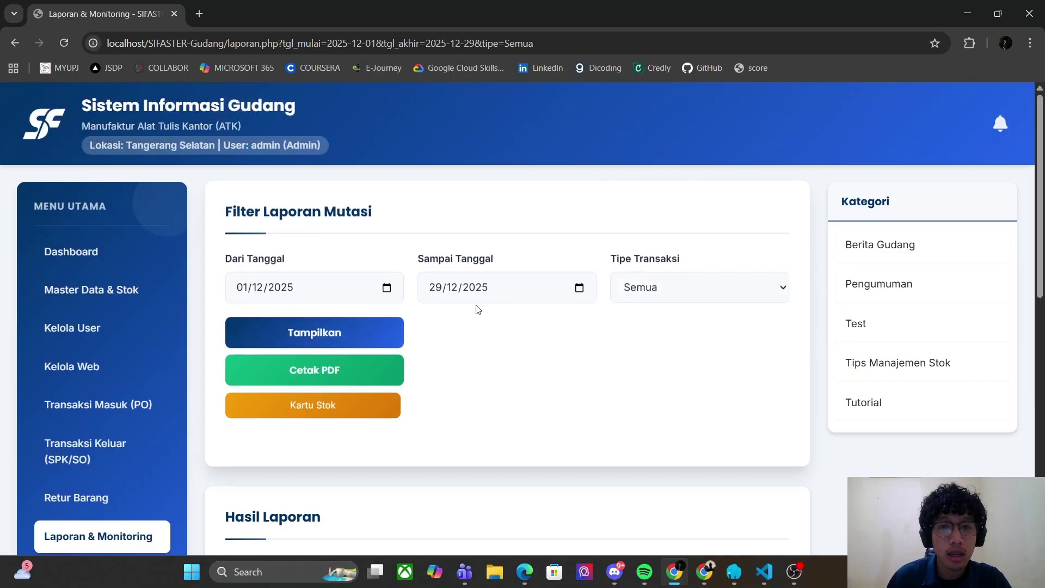
scroll(478, 310, "down", 1)
left_click(343, 298)
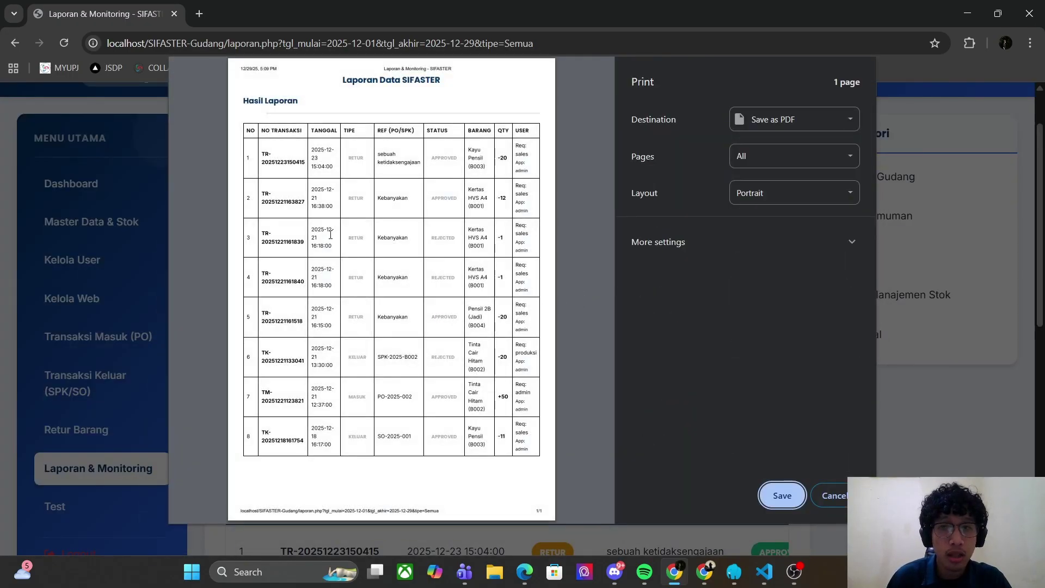
left_click(831, 495)
Display the Kartu Stok for B003 - Kayu Pensil (Kg) and examine its movement and stock columns
left_click(314, 338)
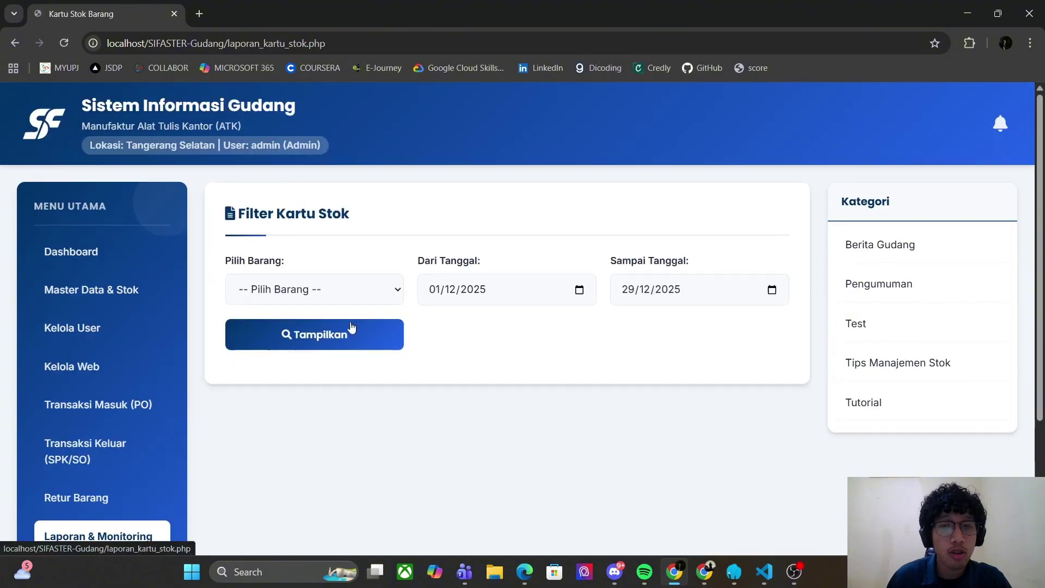
scroll(356, 283, "down", 1)
left_click(332, 224)
left_click(320, 262)
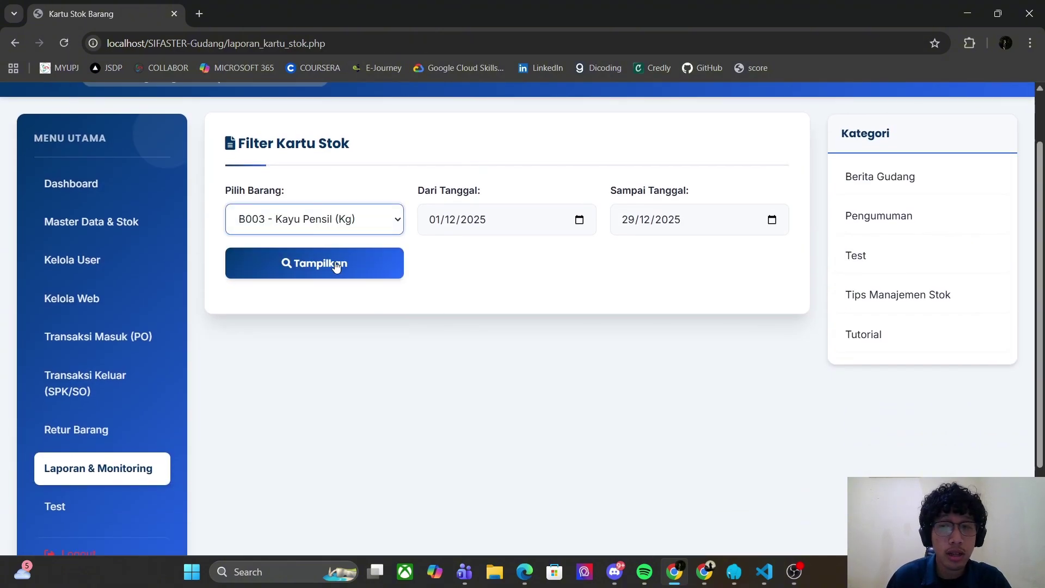
left_click(336, 265)
scroll(696, 316, "down", 2)
left_click_drag(626, 458, 692, 460)
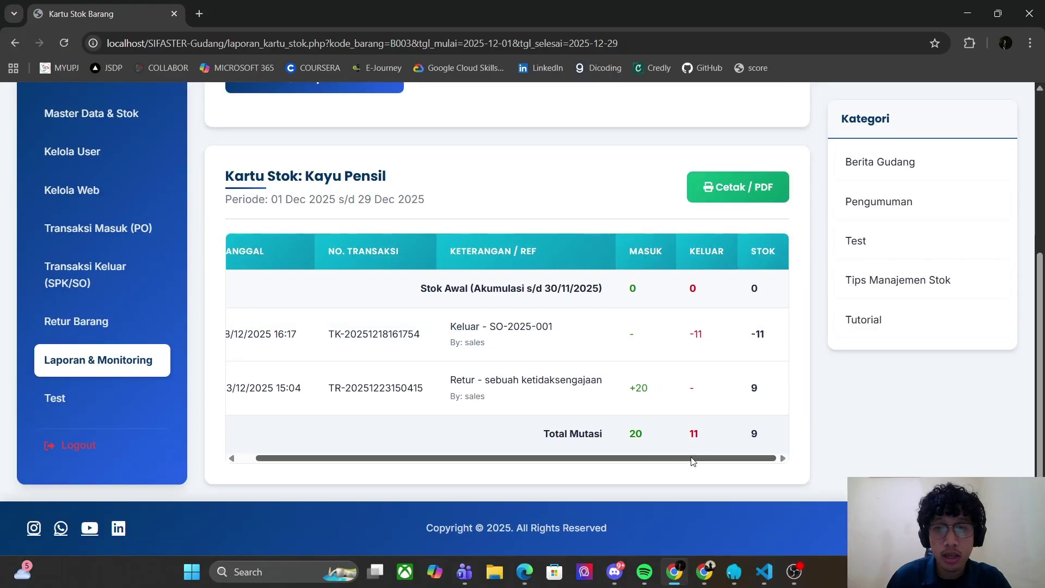
Check the print preview of the Kayu Pensil stock card without saving, and return to the mutation report page
left_click(709, 187)
left_click(831, 495)
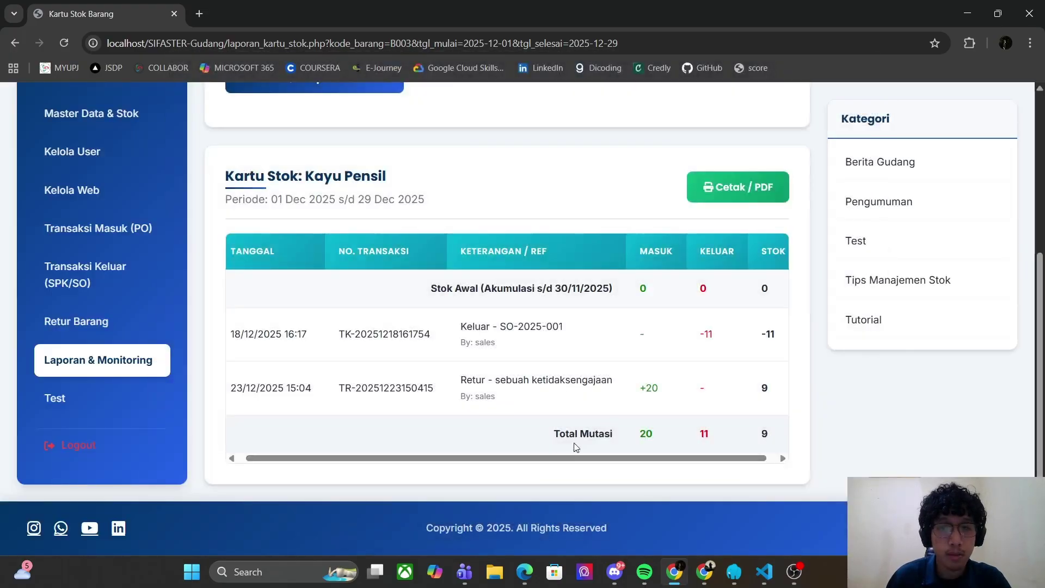
scroll(628, 296, "up", 3)
scroll(97, 381, "down", 3)
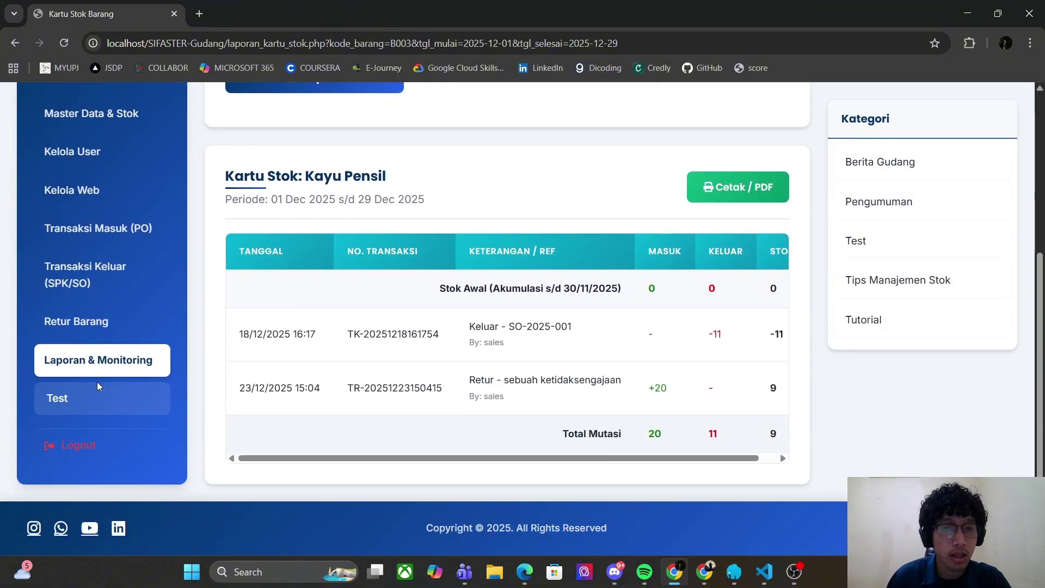
left_click(97, 371)
scroll(537, 267, "down", 5)
scroll(511, 285, "up", 5)
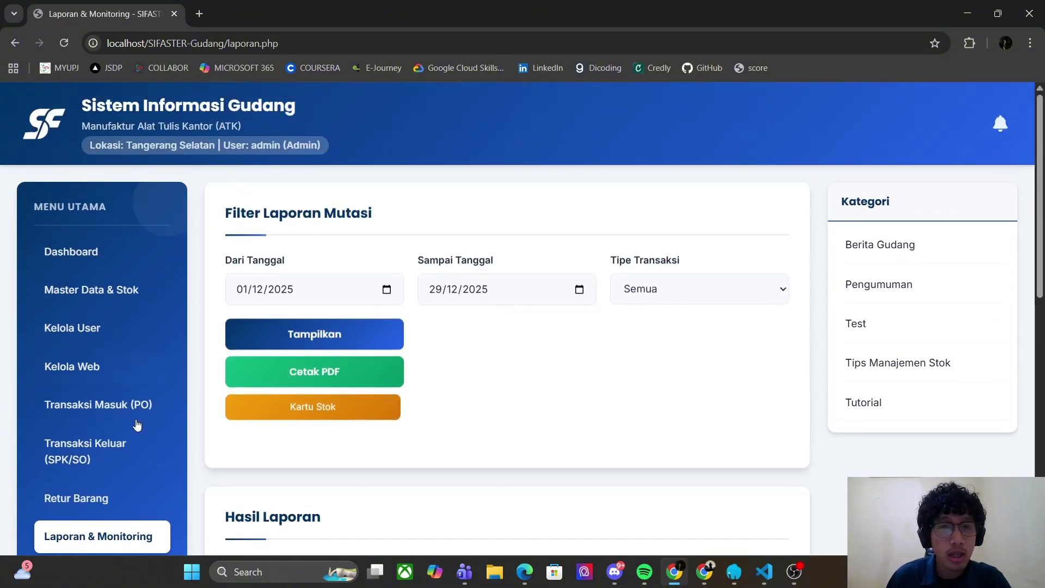
scroll(136, 425, "down", 5)
Log out and log back in as admin, entering the account password
left_click(81, 537)
left_click(786, 279)
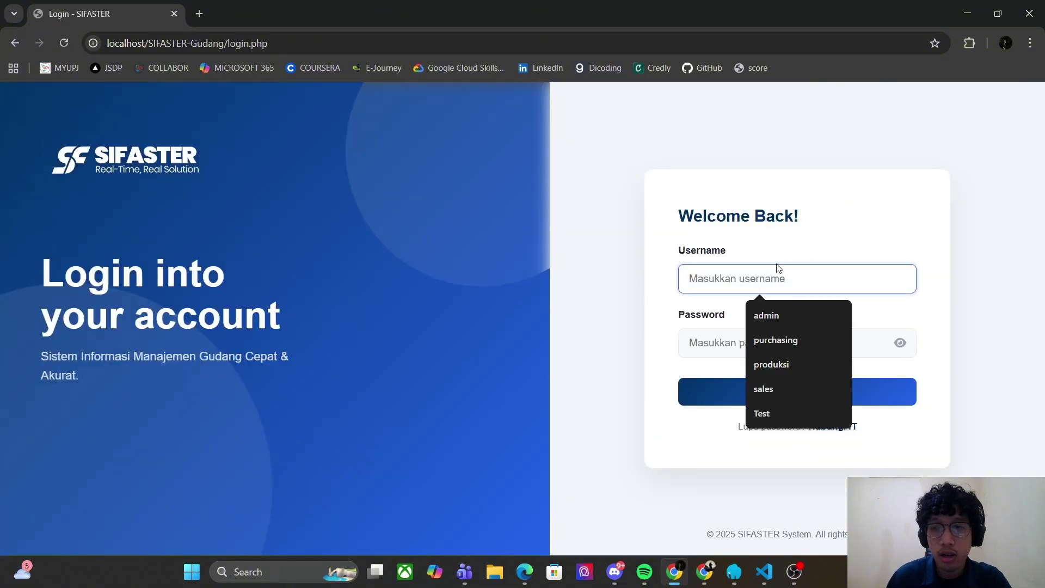
left_click(766, 316)
left_click(741, 346)
left_click(727, 402)
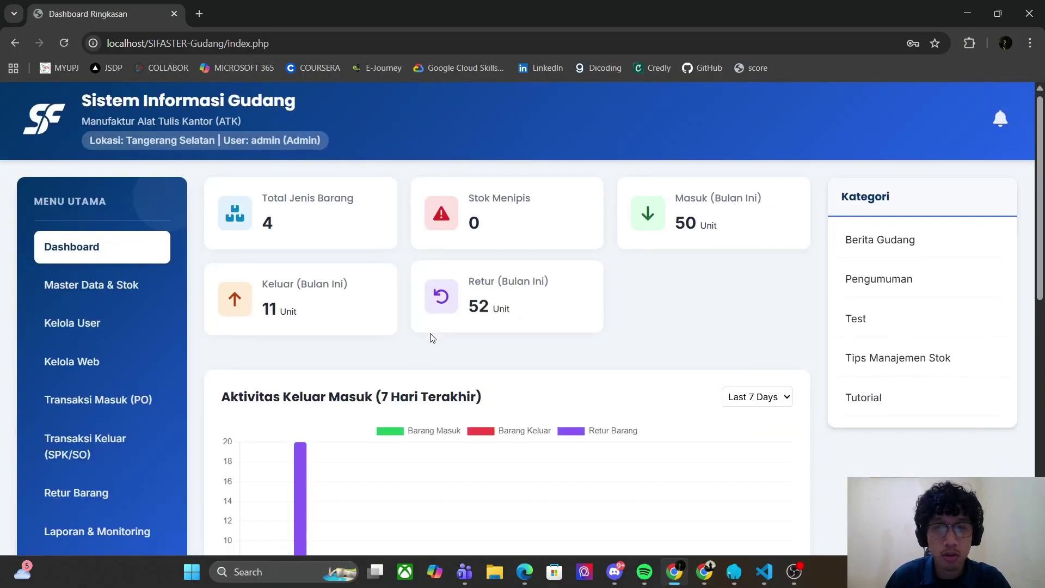
Check the LinkedIn link in the dashboard footer and close the profile page it opens
scroll(425, 334, "down", 10)
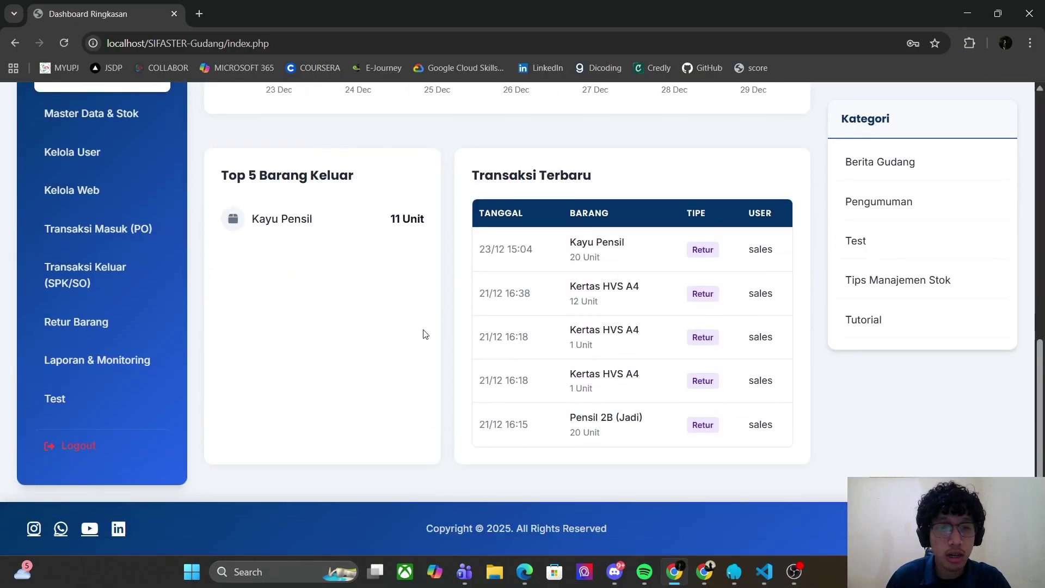
left_click(118, 528)
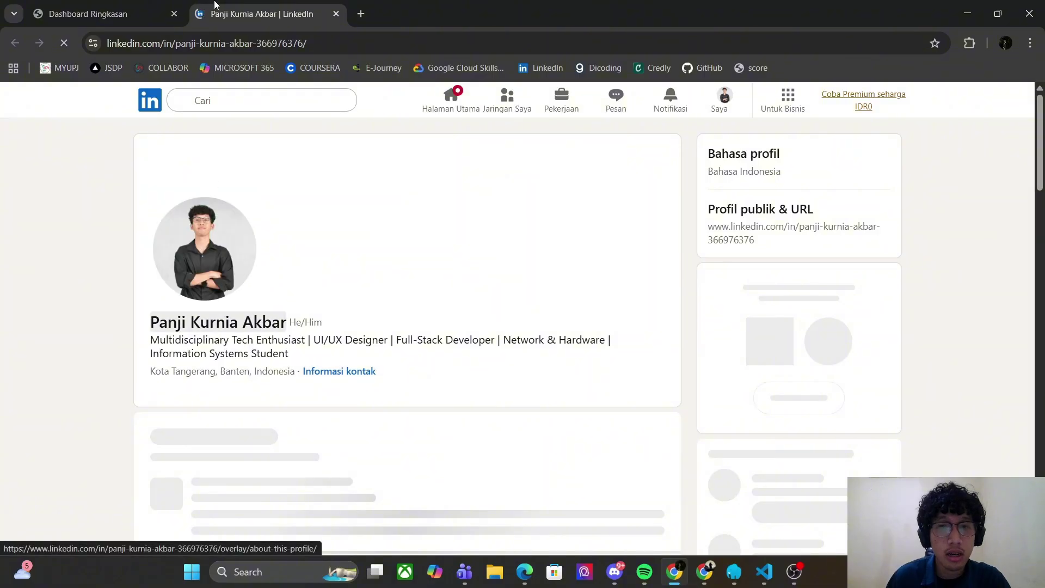
left_click(336, 14)
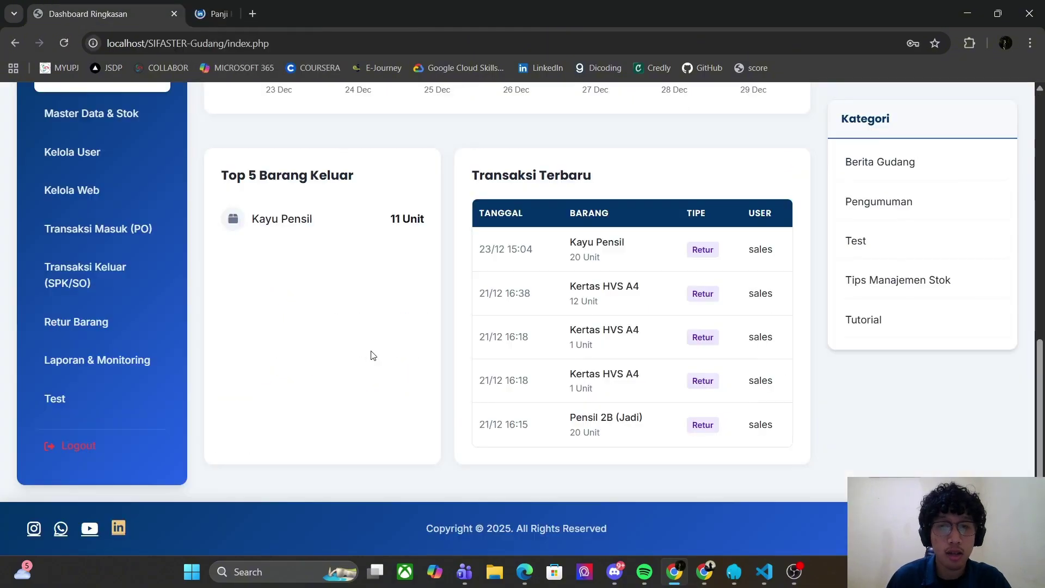
Log out of the admin account and log in as purchasing with the account password
left_click(84, 447)
left_click(784, 279)
left_click(778, 336)
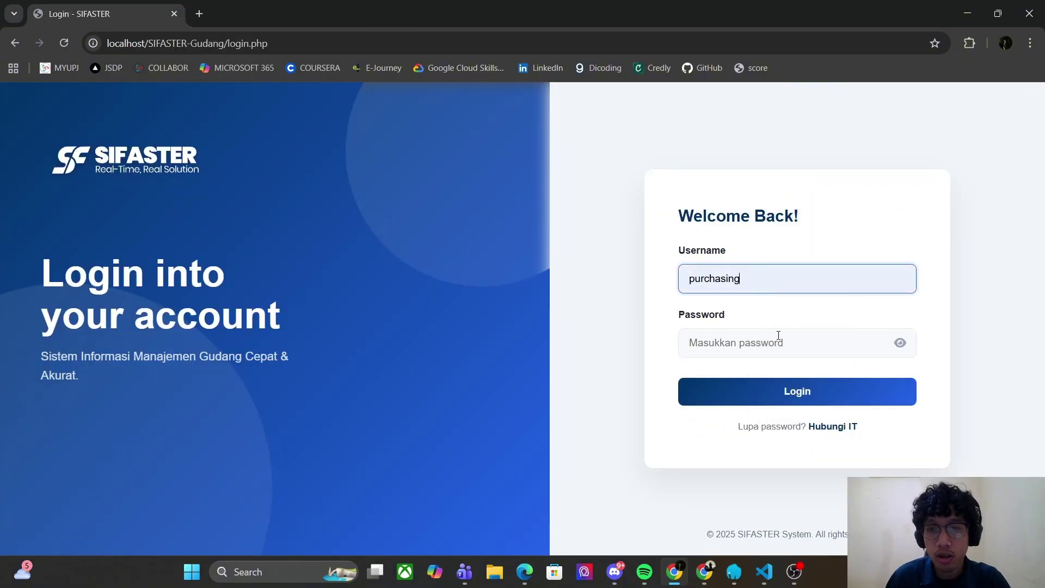
left_click(778, 336)
type("123")
left_click(716, 390)
On the Transaksi Masuk (PO) form, fill in the purchase order number by reusing the listed one with its last digit changed to 3
left_click(133, 289)
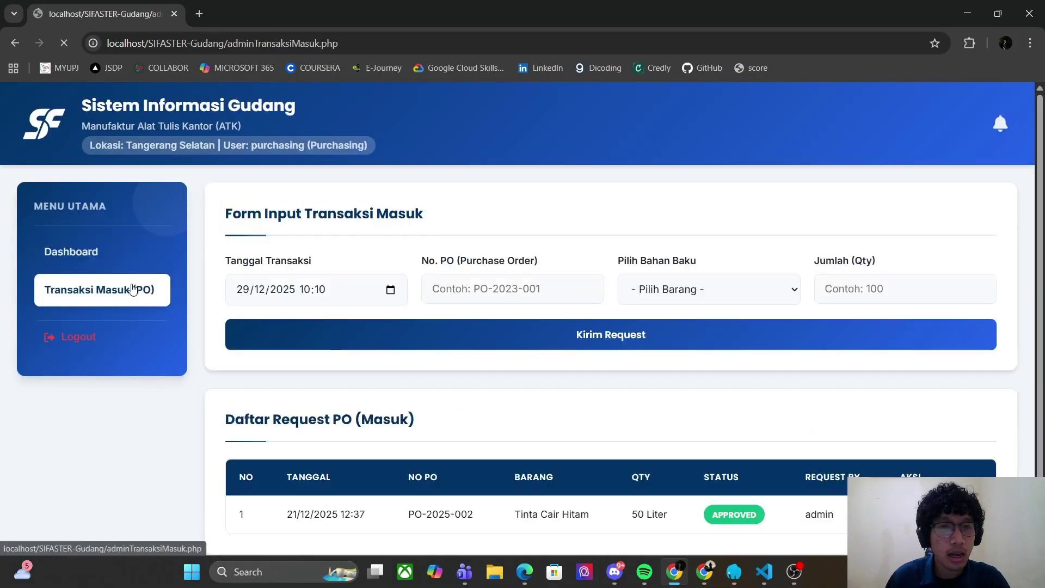
scroll(352, 275, "down", 2)
left_click(489, 219)
left_click_drag(407, 444, 497, 450)
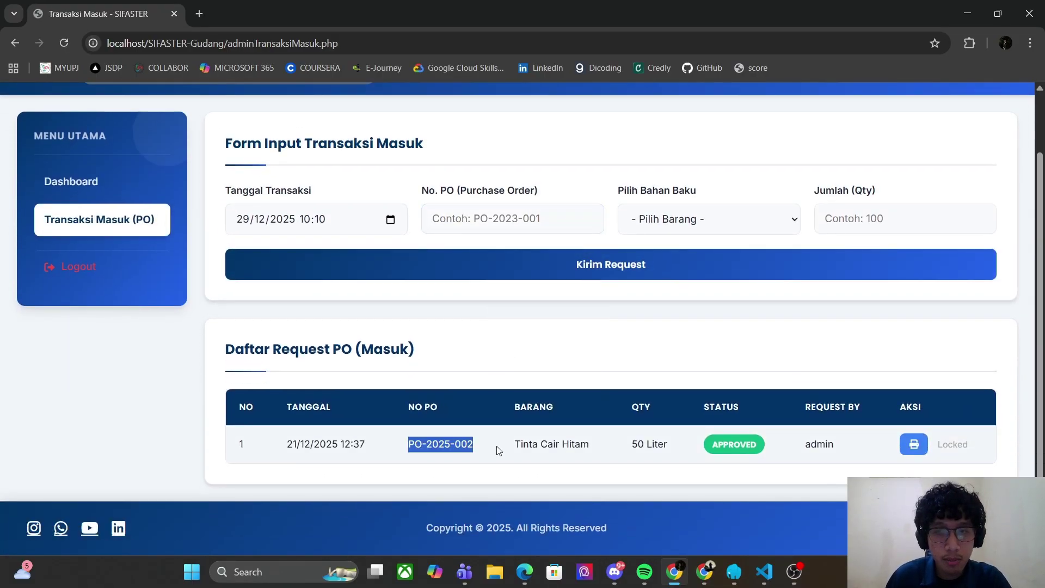
key("ctrl+c")
left_click(550, 220)
key("ctrl+v")
key("BackSpace")
type("3")
Choose raw material B003 - Kayu Pensil with quantity 20, submit the incoming request, and check it in the PO list
left_click(695, 223)
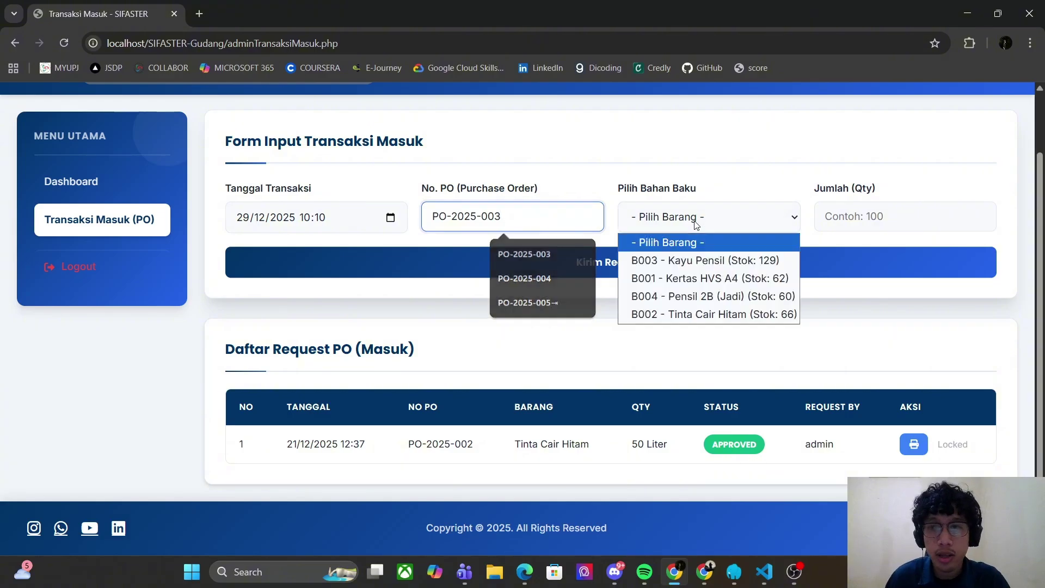
left_click(702, 260)
left_click(860, 213)
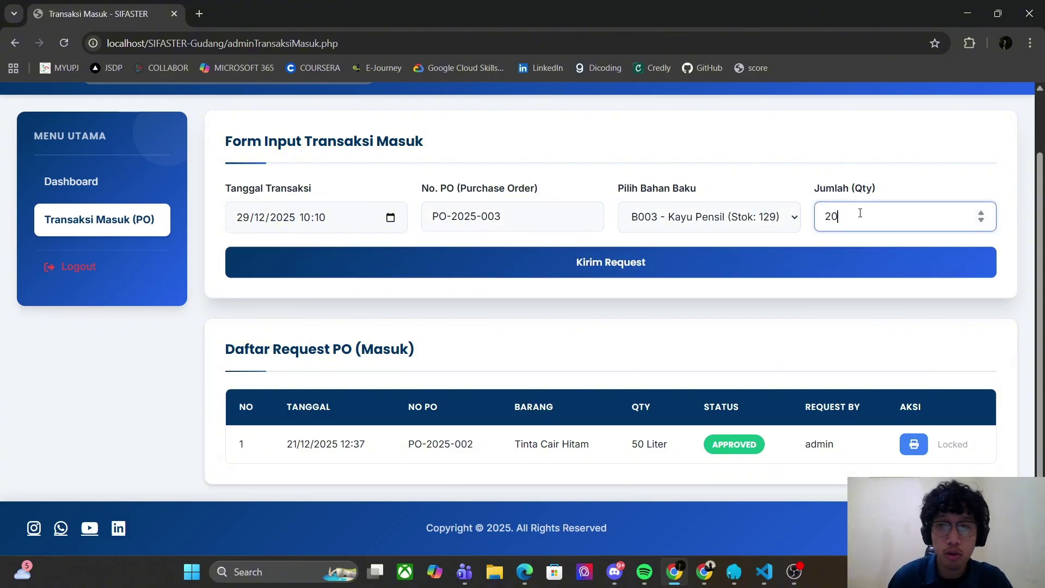
type("20")
key("Return")
scroll(740, 357, "down", 3)
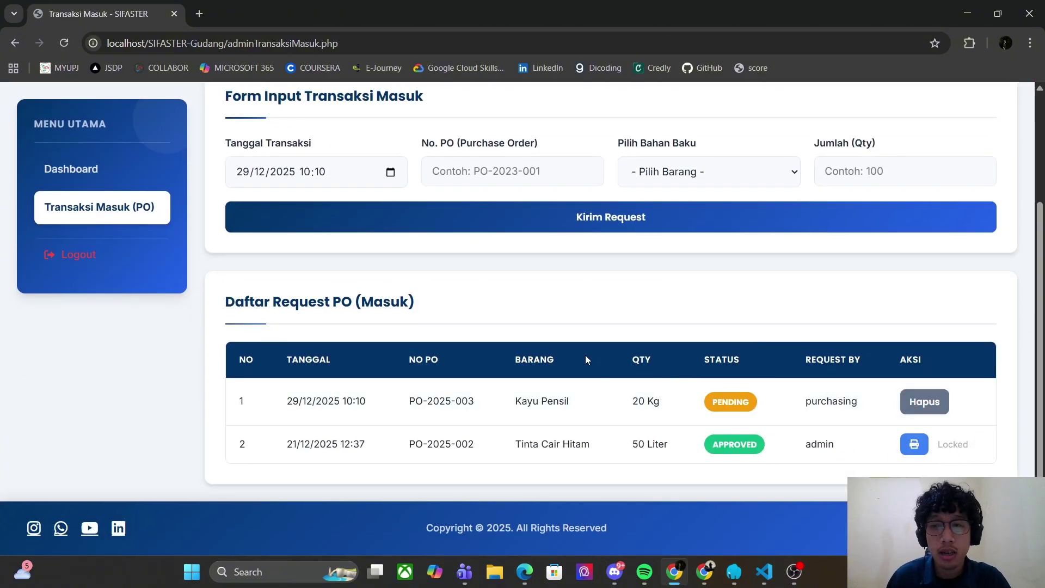
Log out of the purchasing account and log in as produksi with the account password
scroll(586, 355, "up", 5)
left_click(109, 340)
left_click(729, 278)
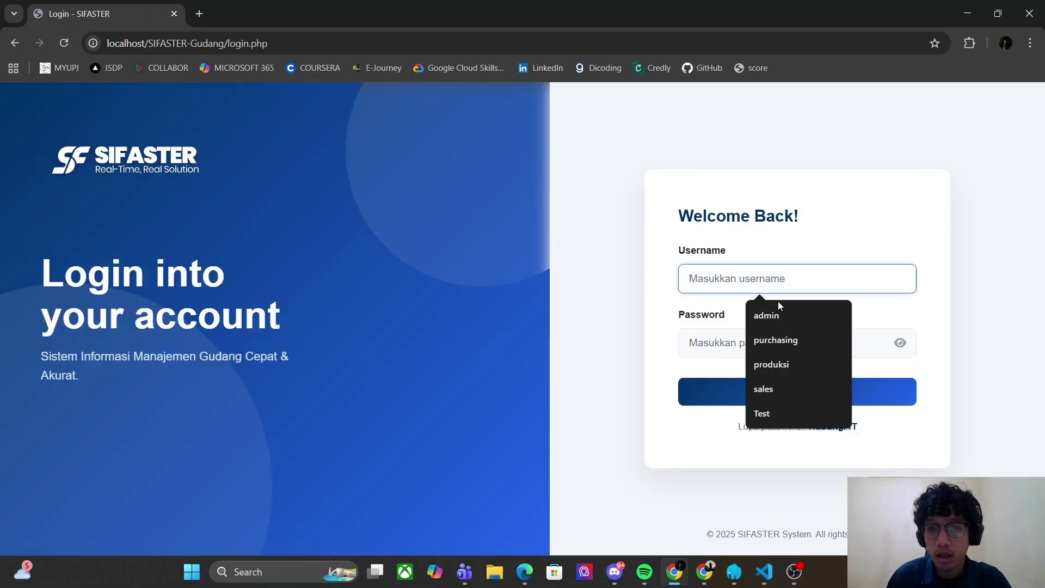
left_click(775, 363)
key("Tab")
type("123")
left_click(726, 381)
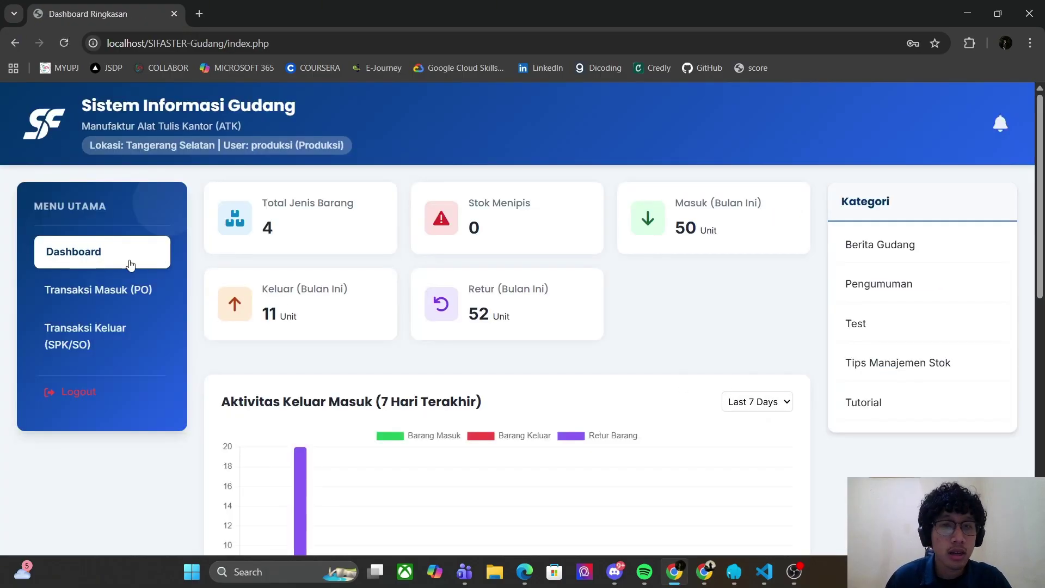
On the Transaksi Masuk form, fill in No. Bukti Setoran by reusing the pending request's PO number with its last digit changed to 4
left_click(98, 289)
scroll(423, 404, "down", 2)
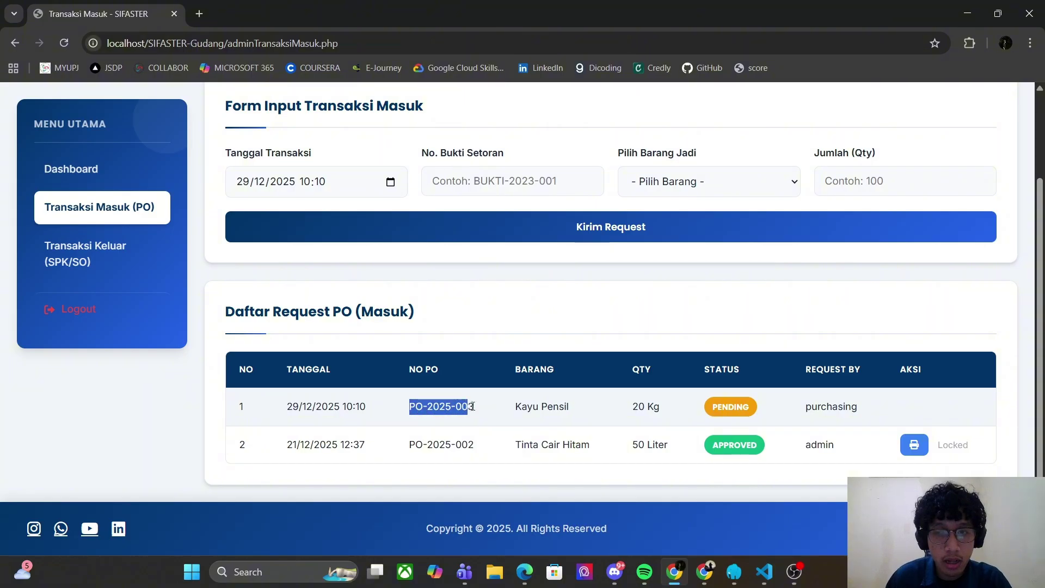
left_click_drag(473, 406, 475, 406)
key("ctrl+c")
left_click(511, 180)
key("ctrl+v")
key("BackSpace")
type("4")
Choose finished item B004 - Pensil 2B (Jadi) with quantity 20 and submit the incoming transaction request
left_click(661, 190)
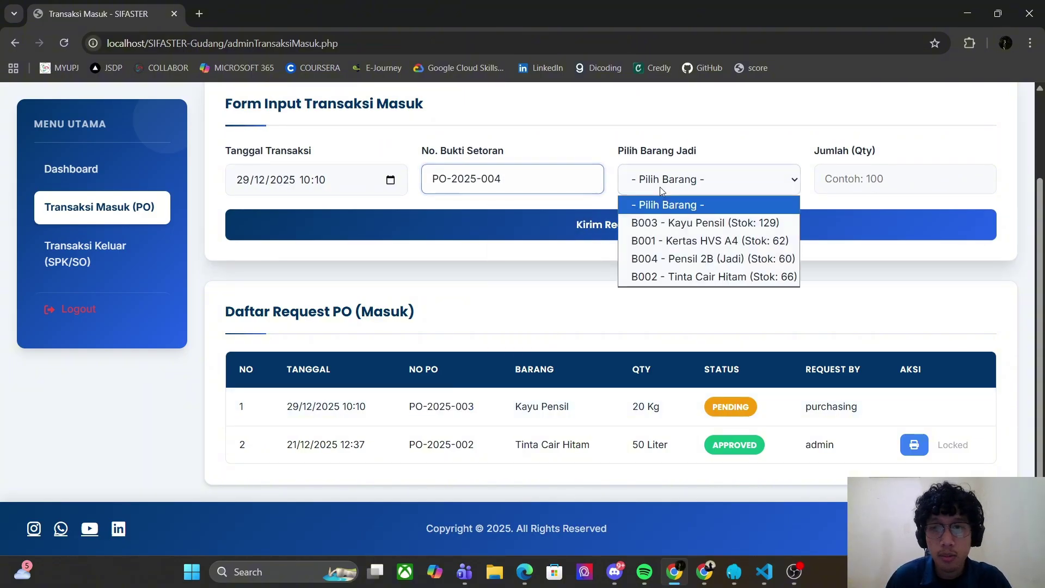
left_click(675, 259)
left_click(873, 175)
type("20")
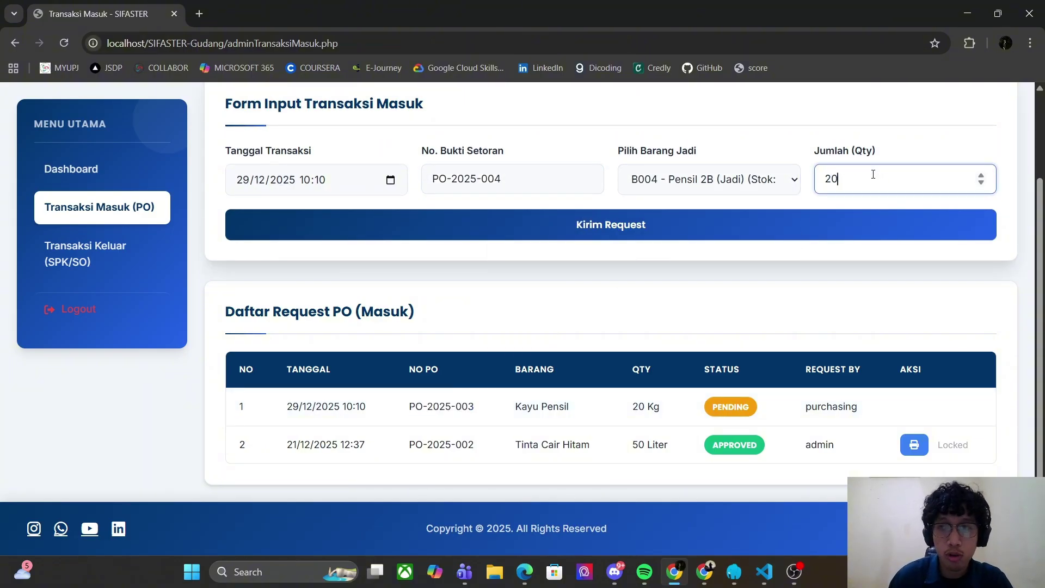
left_click(814, 225)
scroll(729, 327, "down", 3)
On the Transaksi Keluar (SPK/SO) form, fill in the SPK number by reusing the listed one with its ending changed to B010
left_click(85, 251)
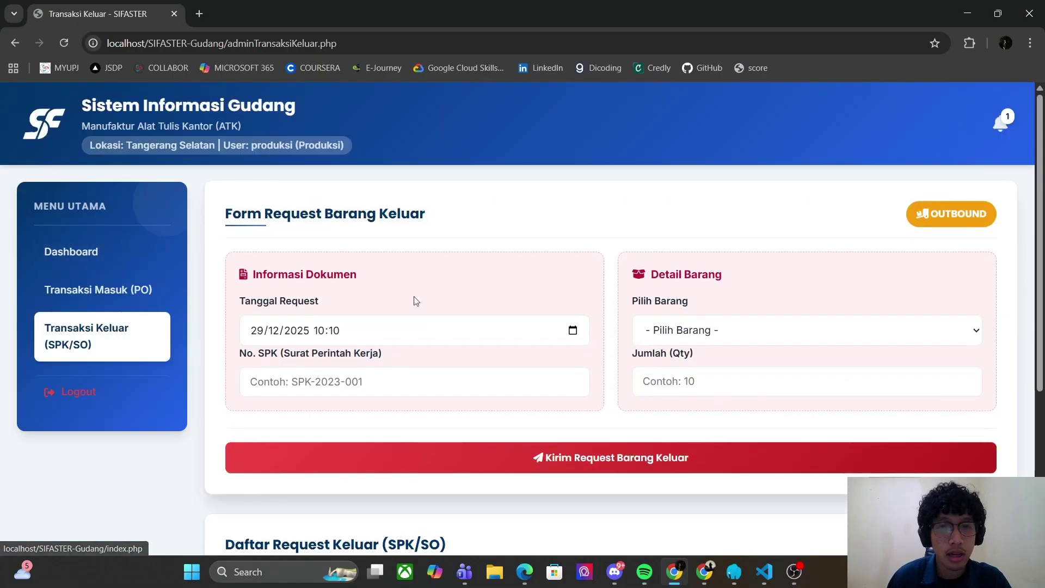
scroll(415, 301, "down", 4)
key("ctrl+plus")
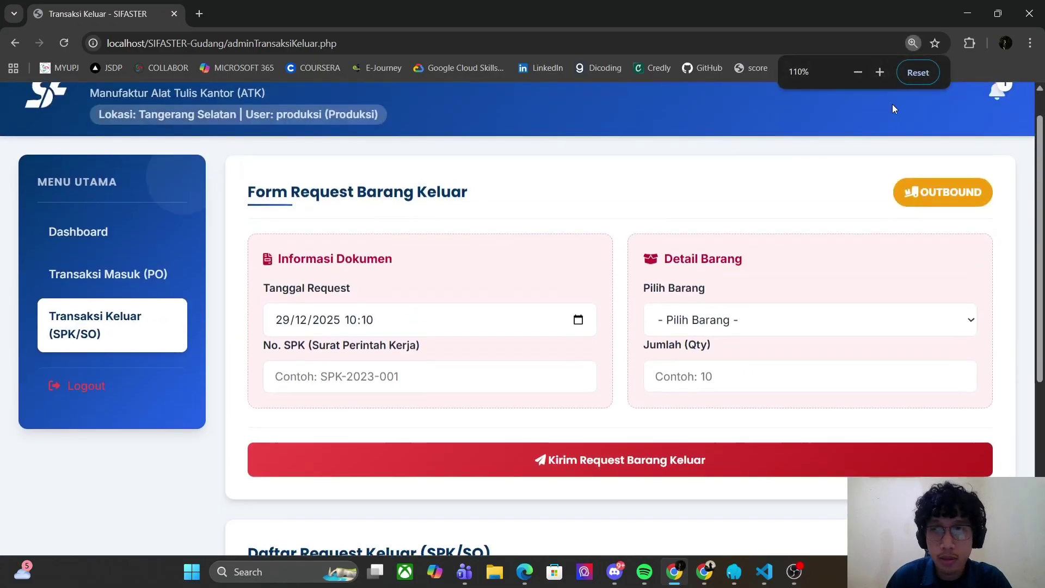
key("ctrl+minus")
scroll(420, 378, "down", 4)
scroll(413, 327, "up", 3)
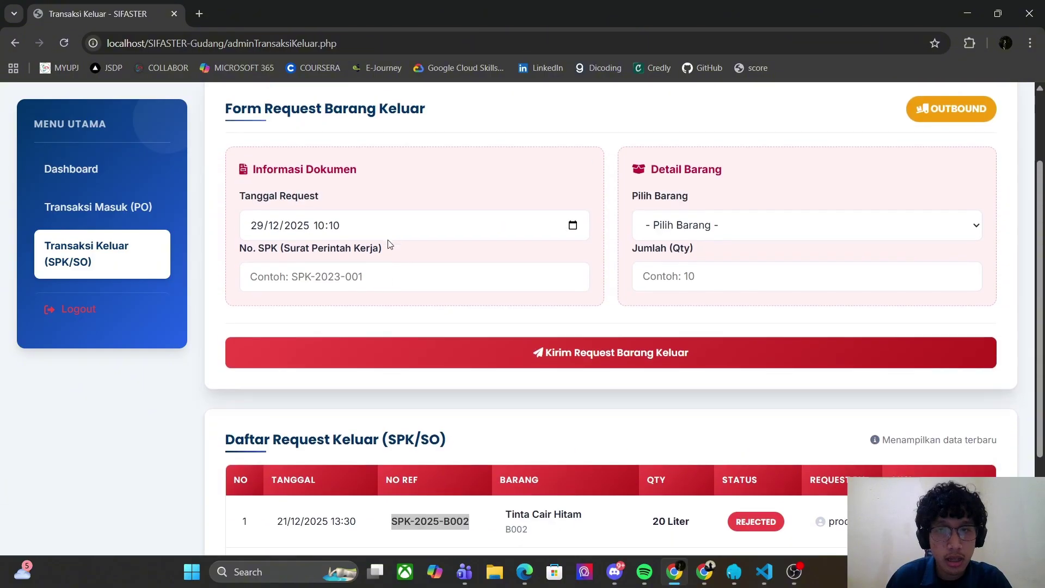
left_click(466, 280)
key("ctrl+v")
key("BackSpace")
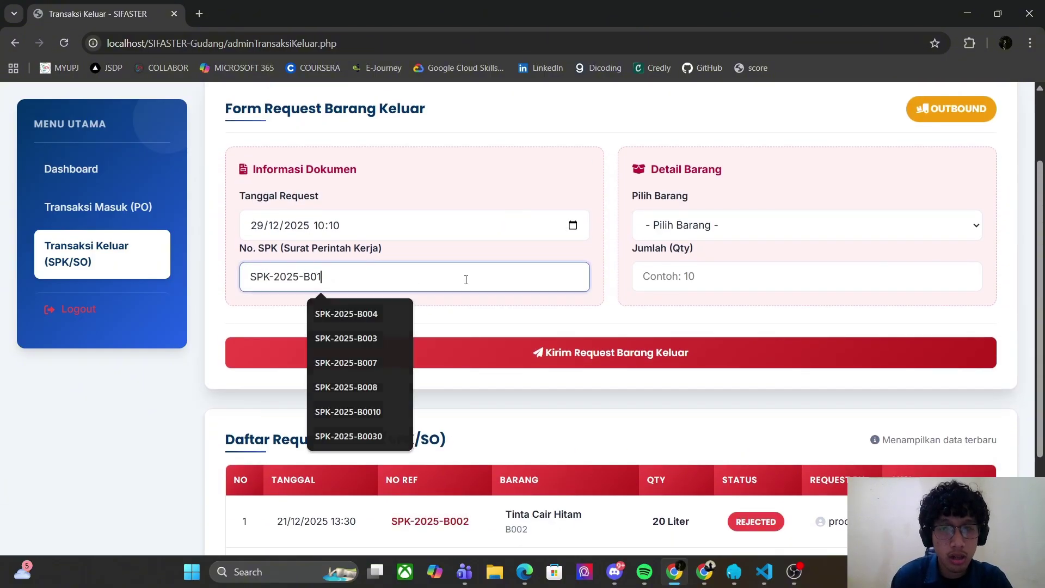
type("0")
Choose item B004 - Pensil 2B (Jadi) with quantity 20 and submit the outgoing goods request
left_click(680, 234)
left_click(680, 301)
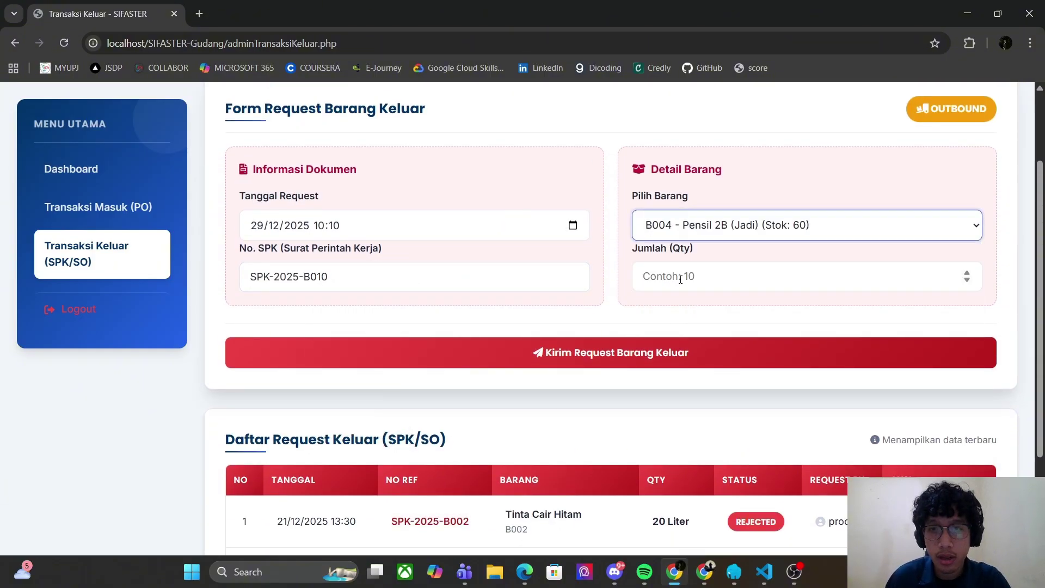
left_click(680, 279)
type("20")
left_click(735, 353)
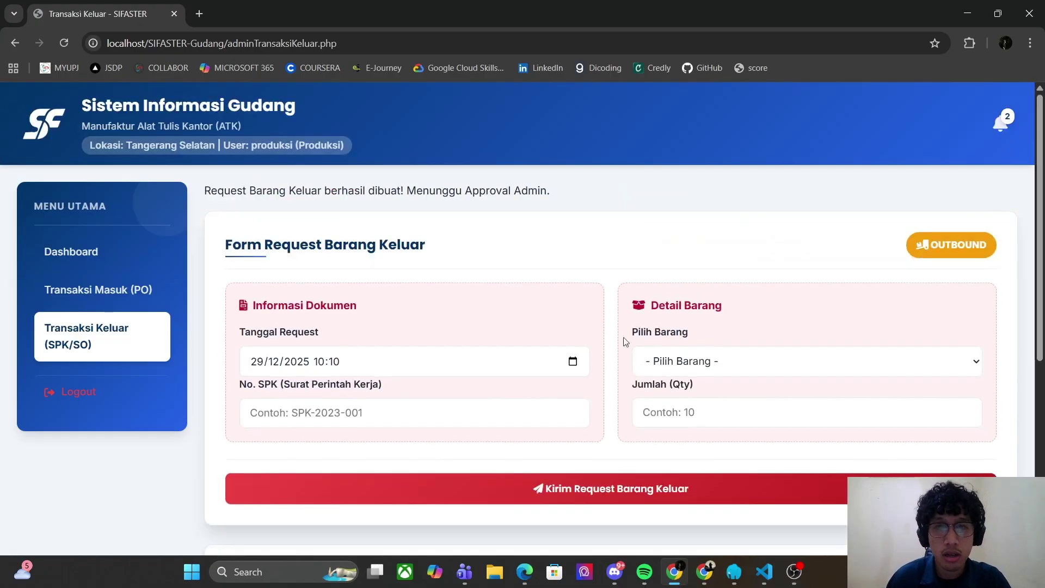
Log out of the produksi account and log in as sales with the account password
left_click(83, 310)
left_click(759, 279)
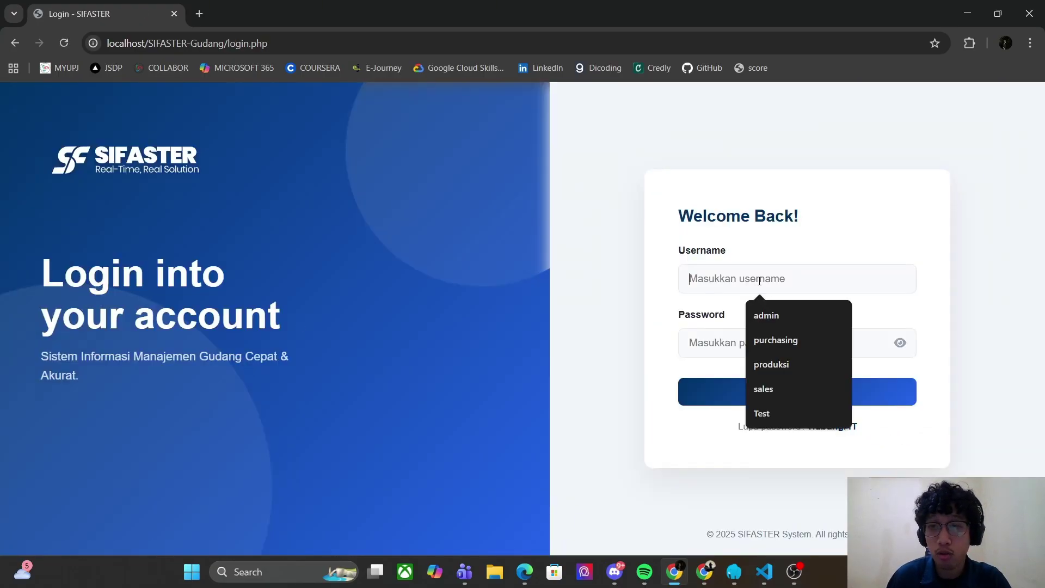
left_click(762, 385)
key("Tab")
type("s")
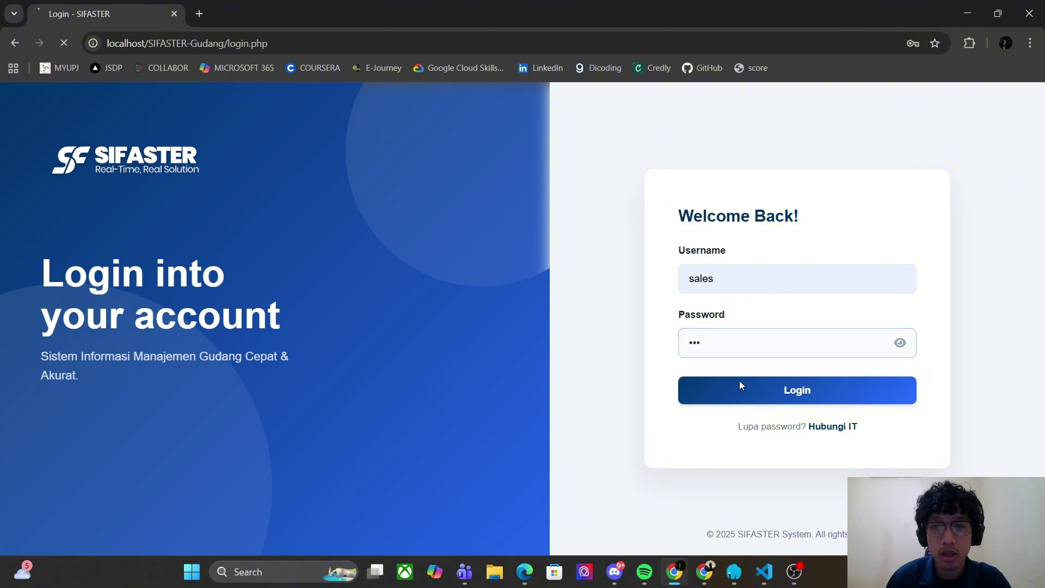
Open the Transaksi Keluar (SPK/SO) form and enter SPK-2025-B030 as the SO number, reusing the listed reference number with a changed ending
scroll(457, 343, "down", 3)
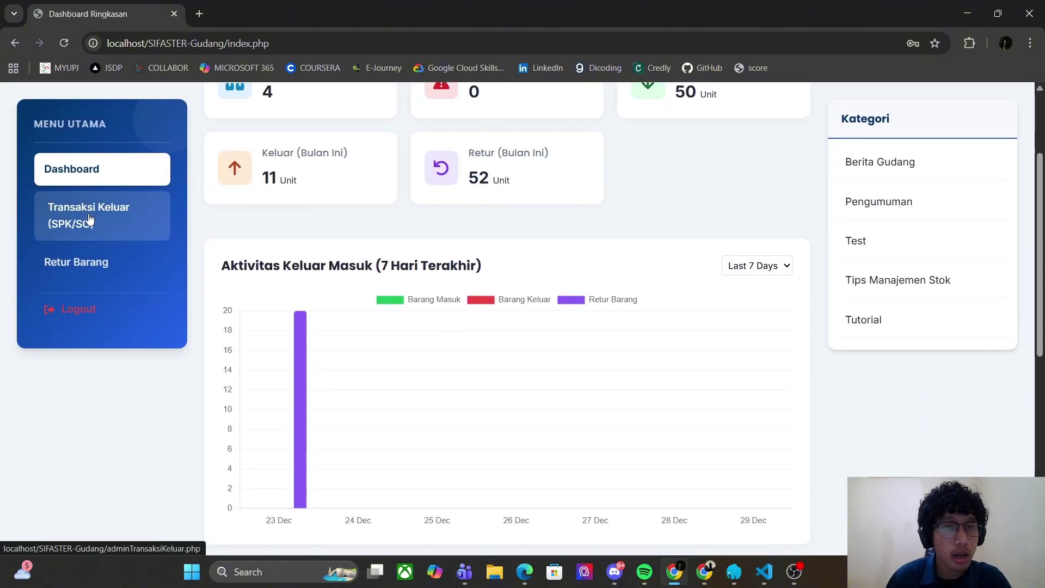
left_click(89, 222)
scroll(343, 257, "down", 2)
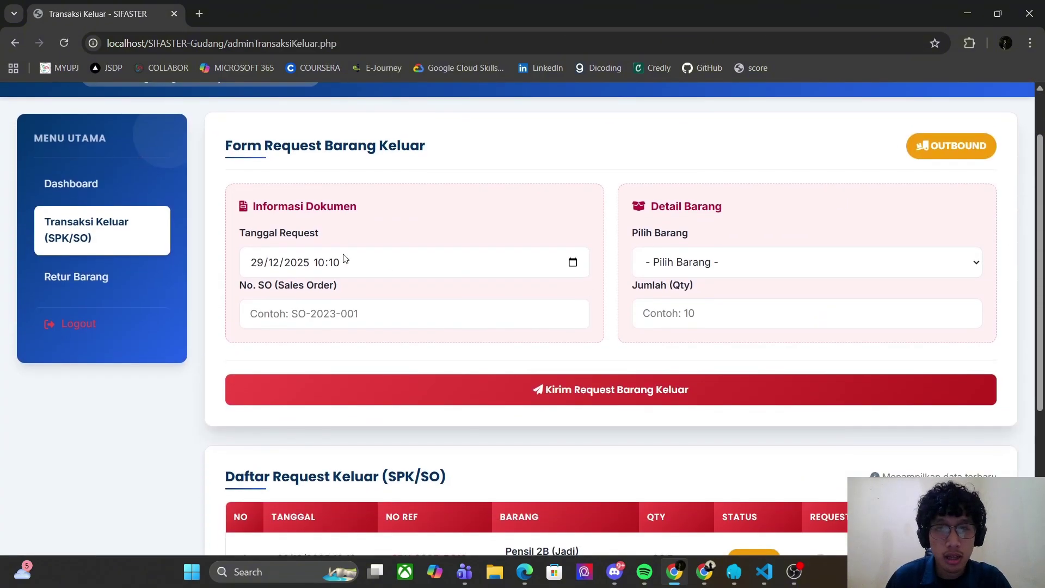
scroll(344, 297, "down", 4)
left_click_drag(390, 335, 473, 334)
scroll(479, 334, "up", 4)
left_click(353, 294)
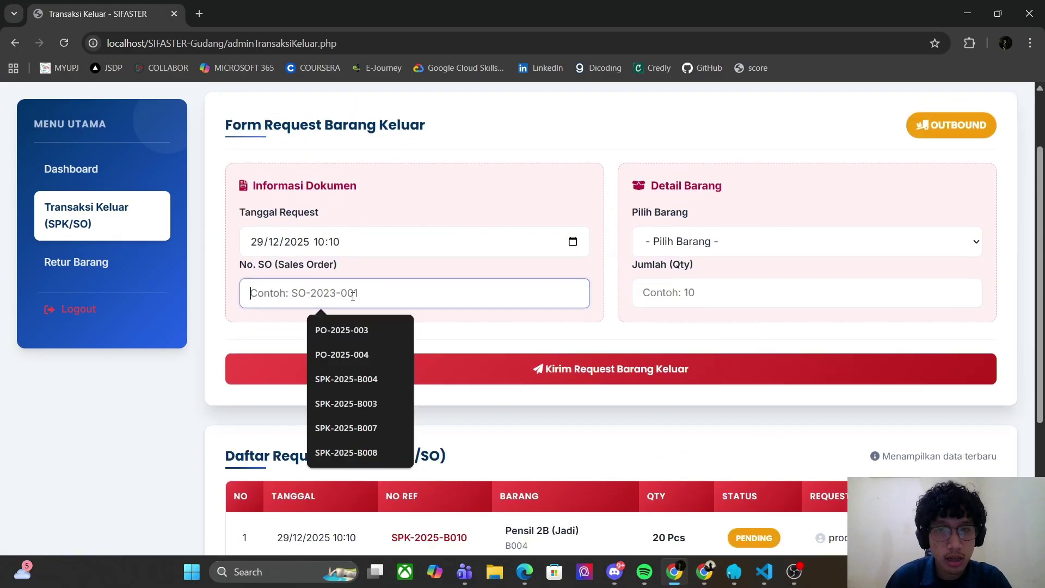
key("ctrl+v")
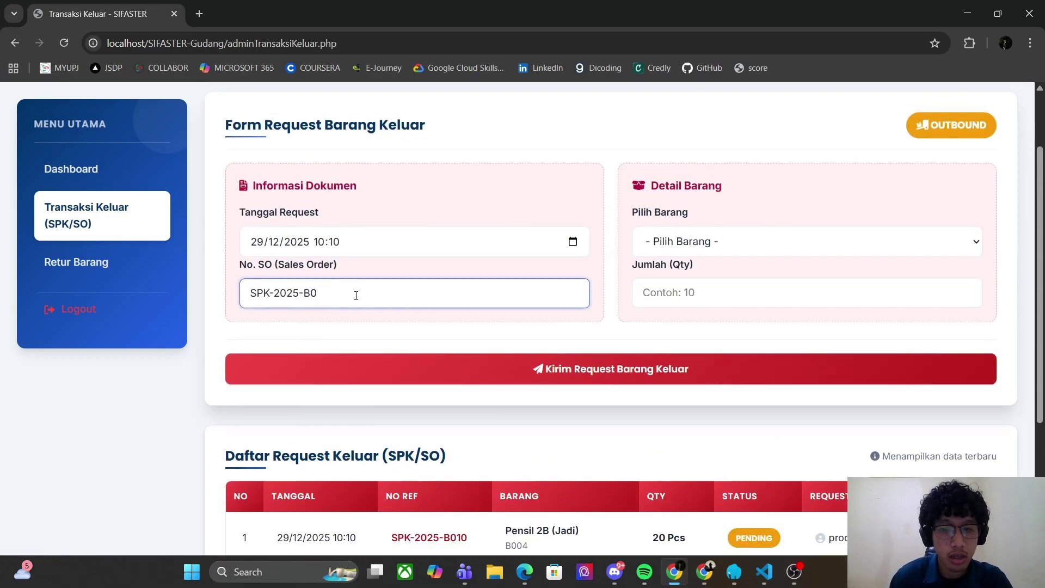
Choose item B004 - Pensil 2B (Jadi) with quantity 20, submit the outgoing goods request and check it in the request list
scroll(356, 295, "up", 2)
left_click(751, 329)
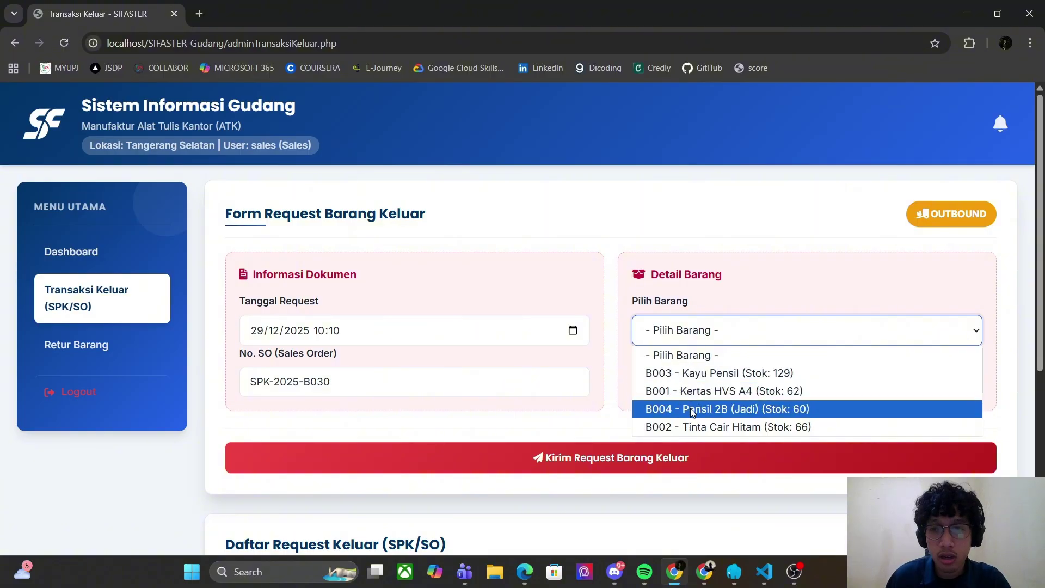
left_click(751, 408)
left_click(692, 380)
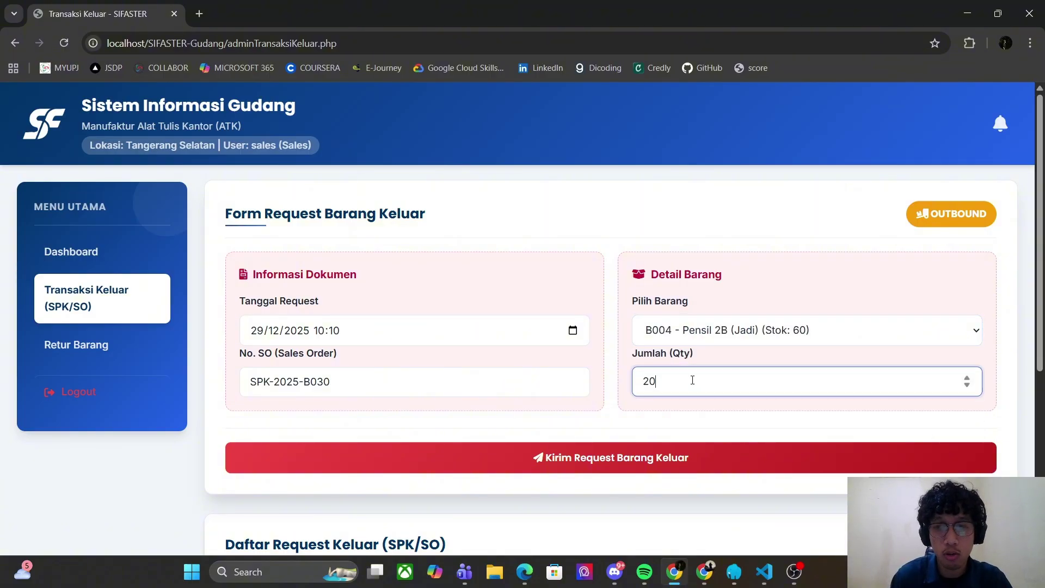
left_click(492, 462)
scroll(583, 380, "down", 8)
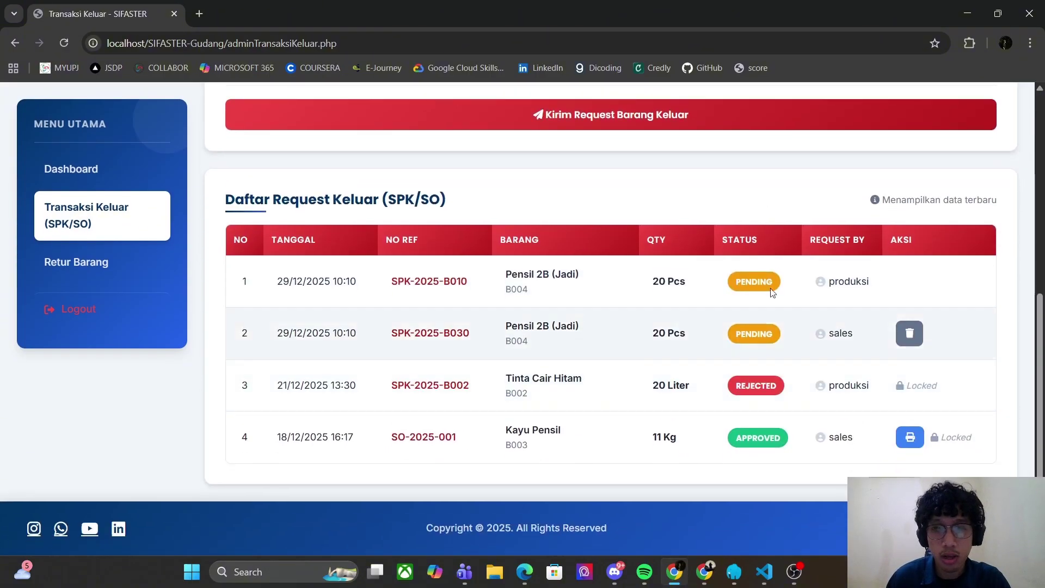
Open the Retur Barang page and look through the return history table
left_click(113, 254)
scroll(494, 175, "down", 3)
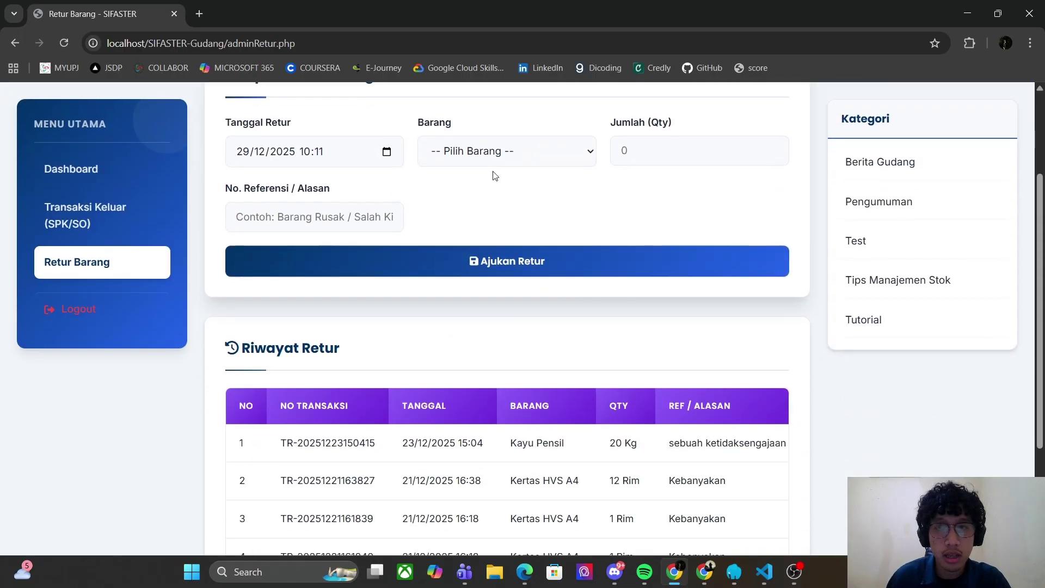
scroll(277, 400, "down", 3)
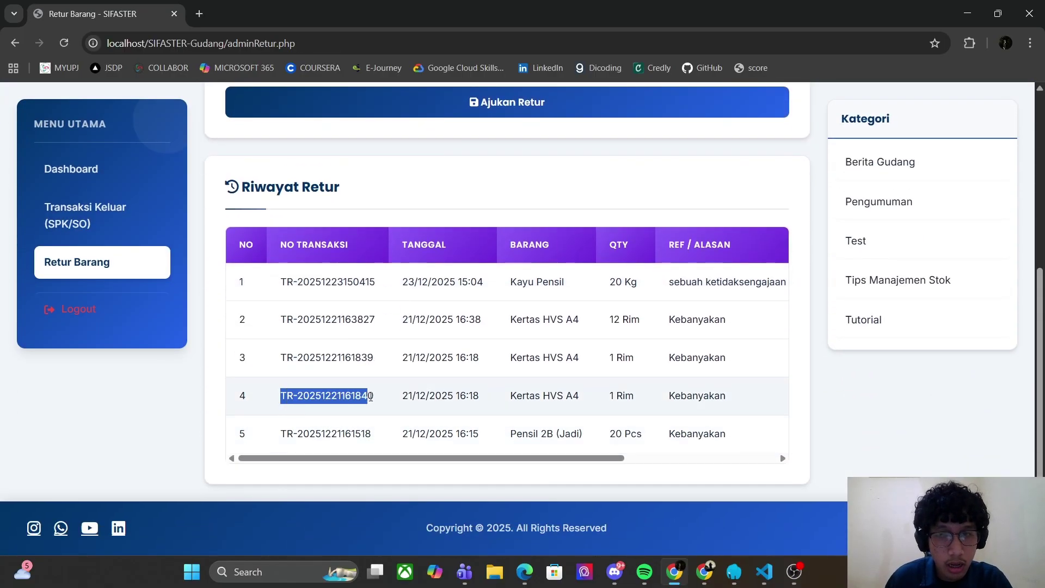
scroll(359, 381, "up", 5)
Submit a return of B003 - Kayu Pensil with quantity 10 and the reason "Rusak di perjalanan", and check its entry in the history
left_click(496, 285)
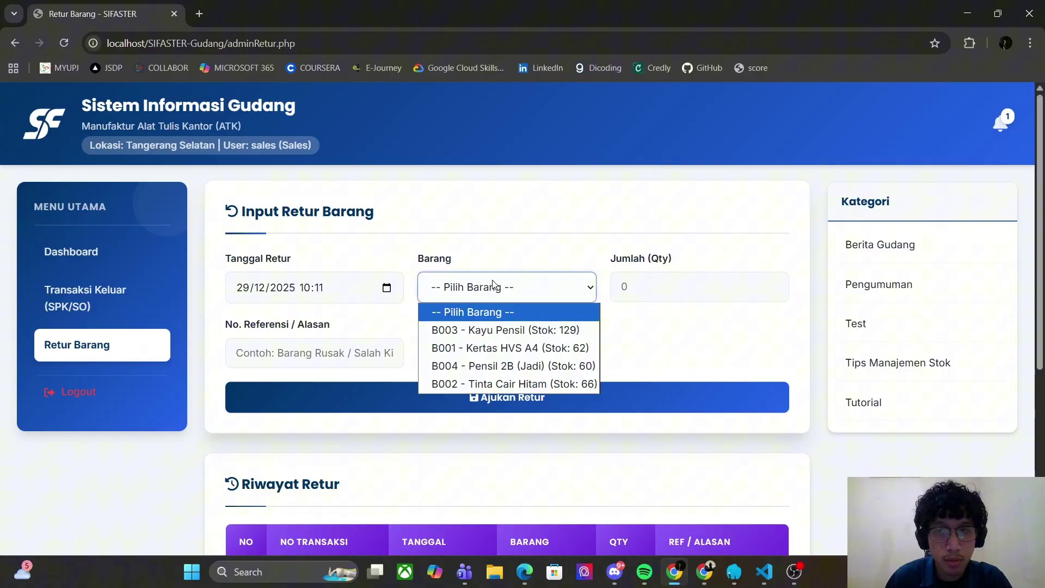
left_click(492, 330)
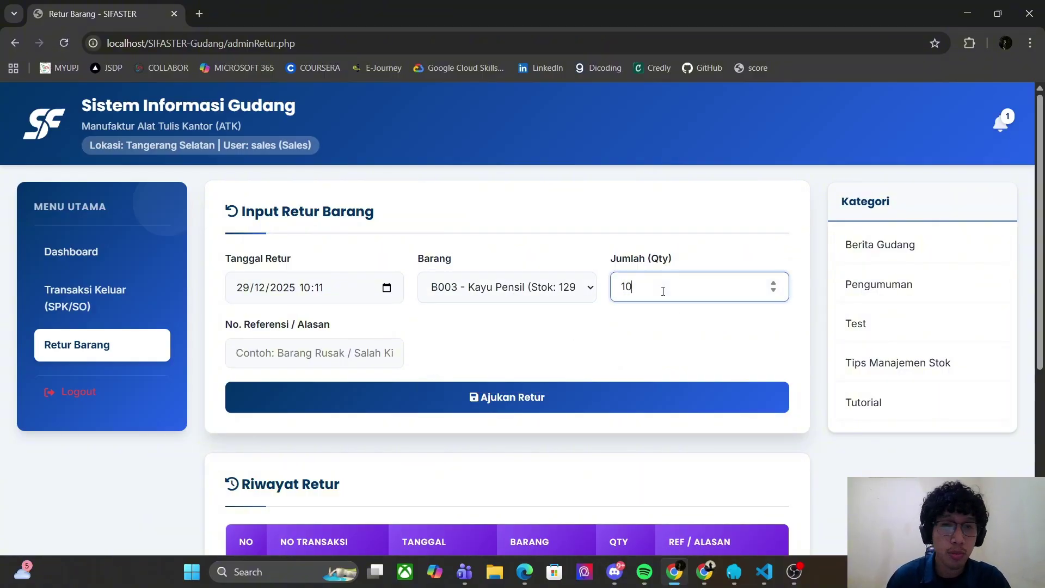
left_click(321, 351)
type("Rusak di perjalanan")
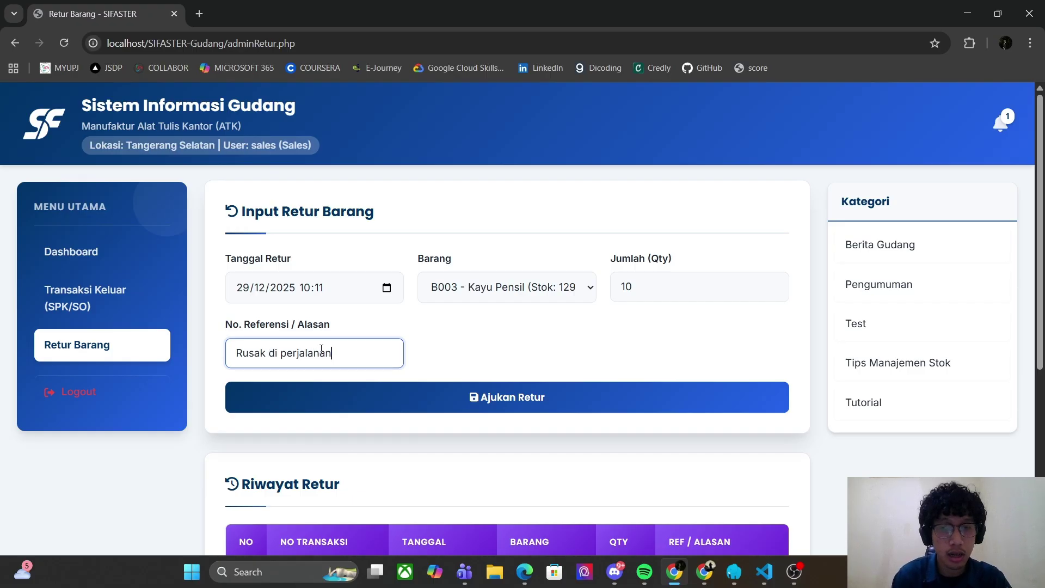
left_click(489, 396)
scroll(532, 482, "down", 6)
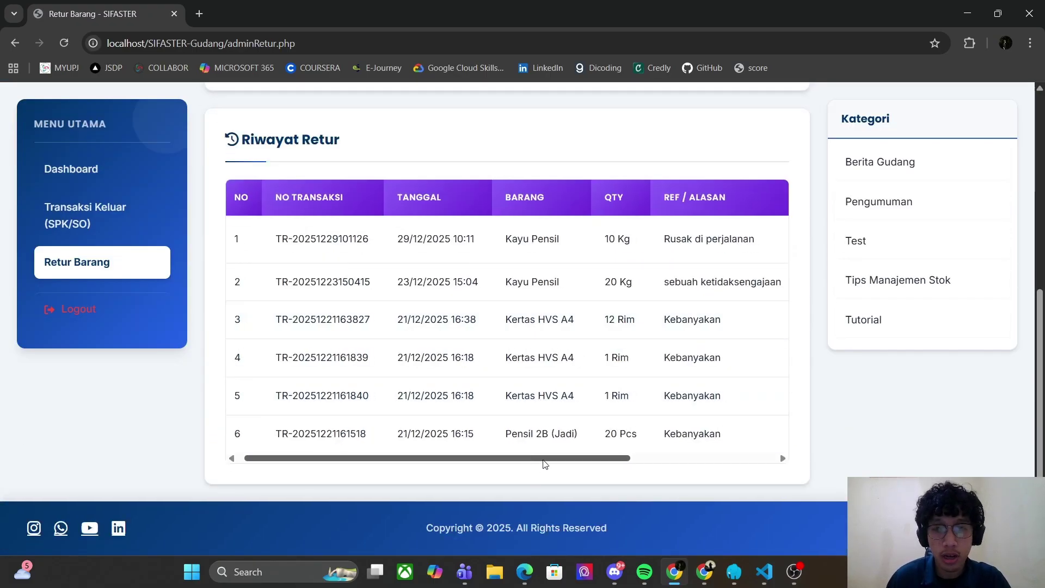
left_click_drag(544, 464, 684, 462)
Log out of the sales account and log in as admin with the account password
left_click(77, 310)
left_click(756, 280)
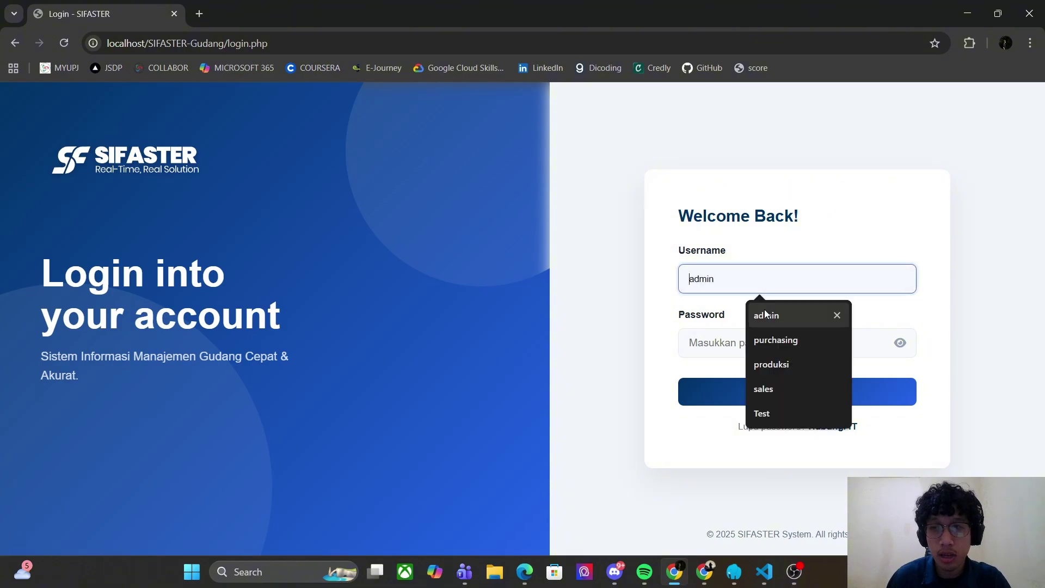
left_click(765, 315)
left_click(723, 387)
Open Transaksi Masuk (PO) and approve the purchasing request PO-2025-003 for Kayu Pensil
scroll(91, 338, "down", 3)
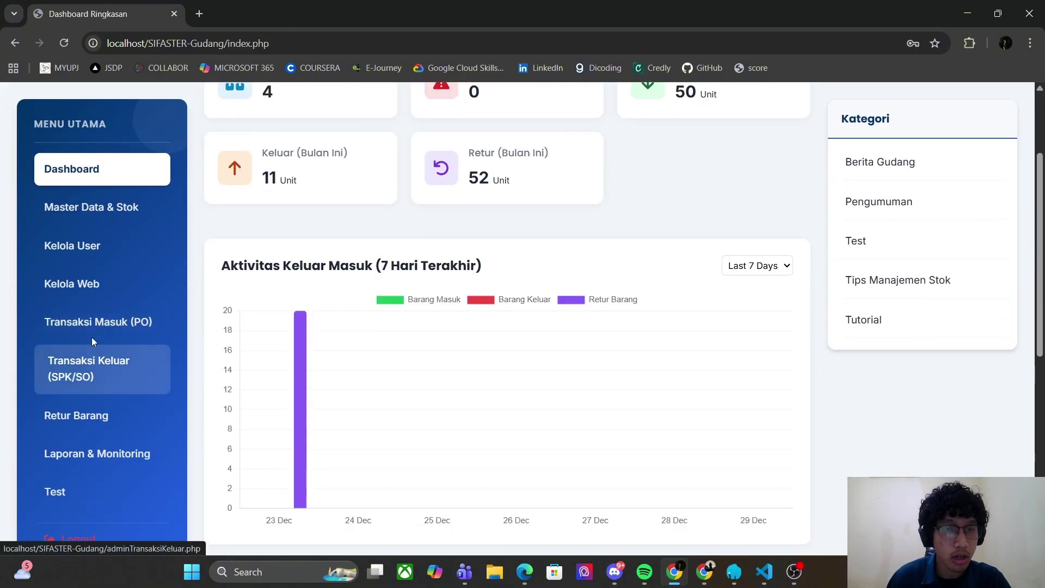
left_click(91, 324)
scroll(723, 349, "down", 3)
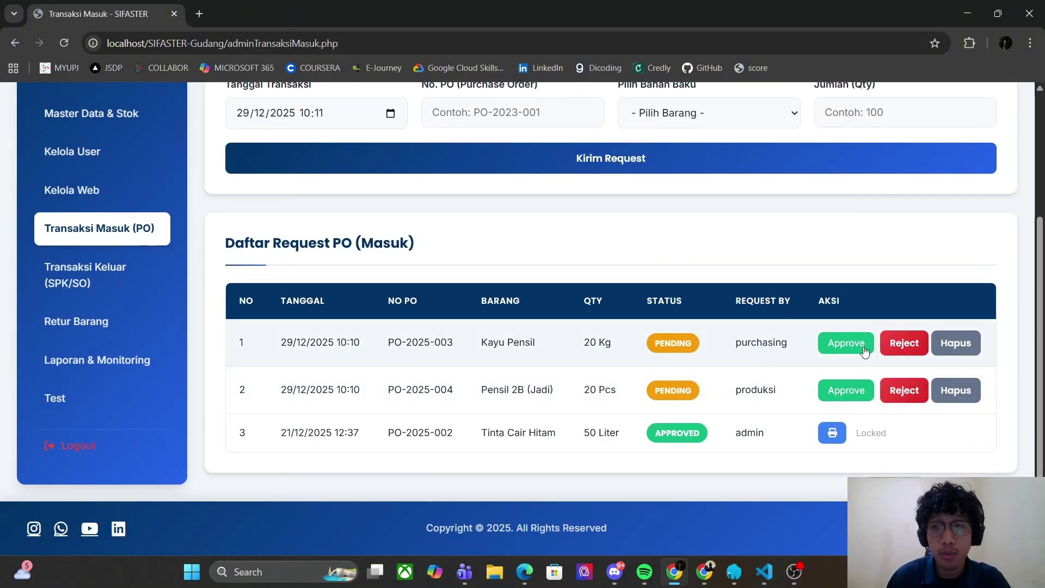
left_click(846, 342)
left_click(511, 403)
scroll(901, 403, "down", 3)
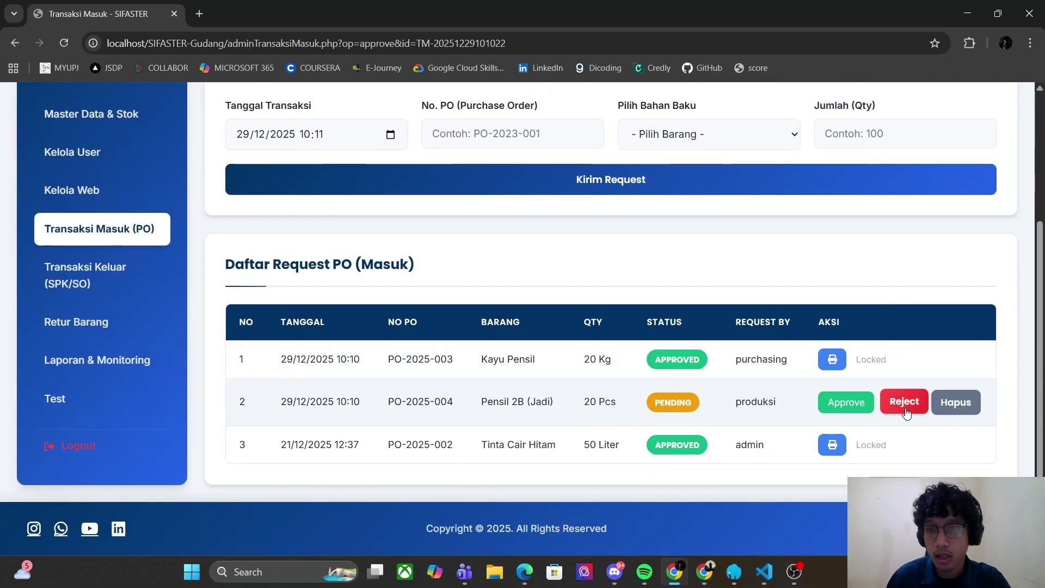
Reject the produksi request PO-2025-004, preview the printable receipt for PO-2025-003 and close it without saving
left_click(904, 401)
left_click(490, 403)
scroll(762, 420, "down", 3)
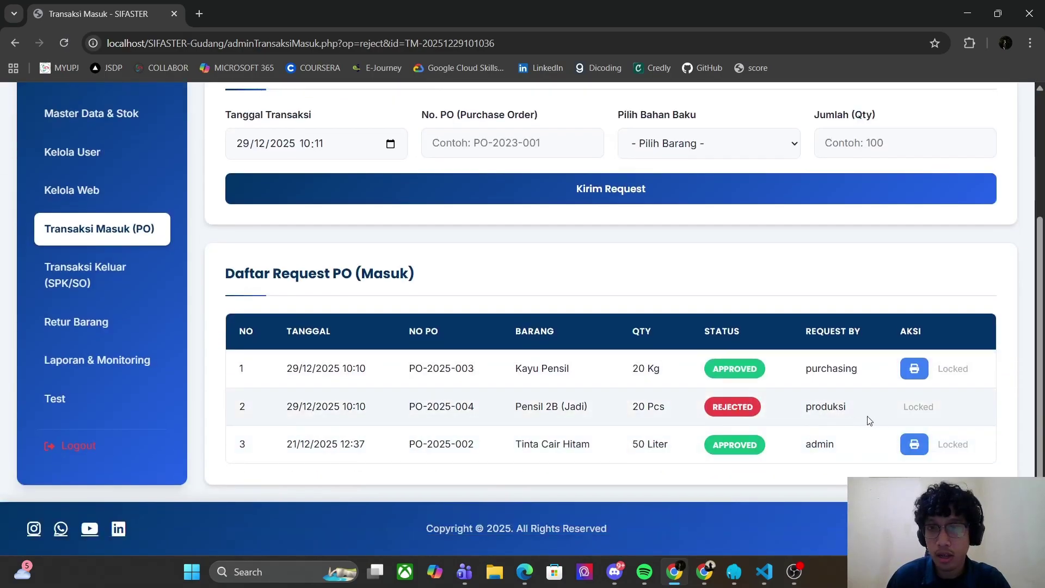
left_click(914, 369)
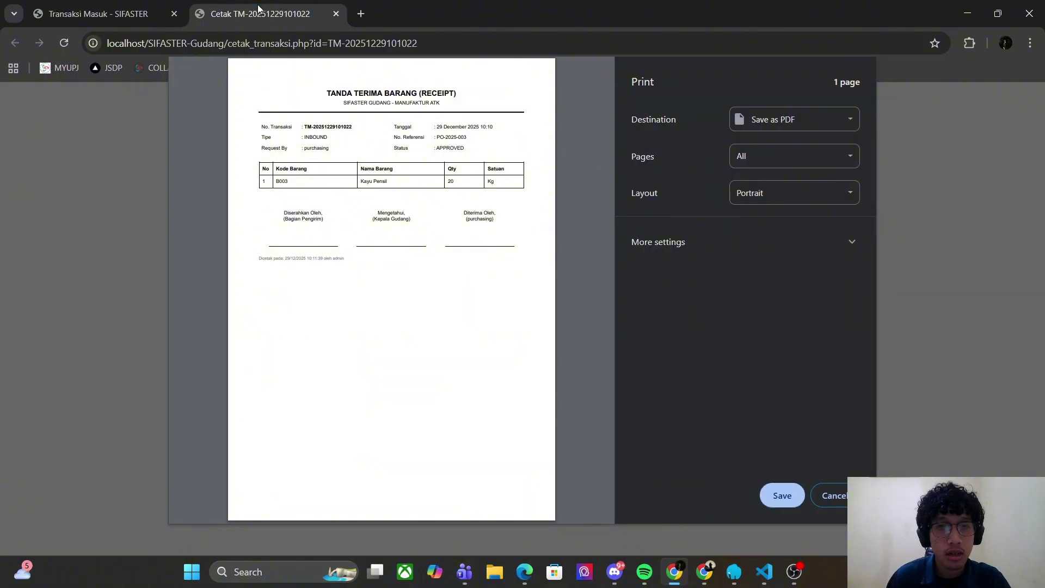
key("ctrl+w")
On Transaksi Keluar (SPK/SO), approve the produksi request SPK-2025-B010 and reject the sales request SPK-2025-B030
left_click(102, 321)
scroll(762, 315, "down", 3)
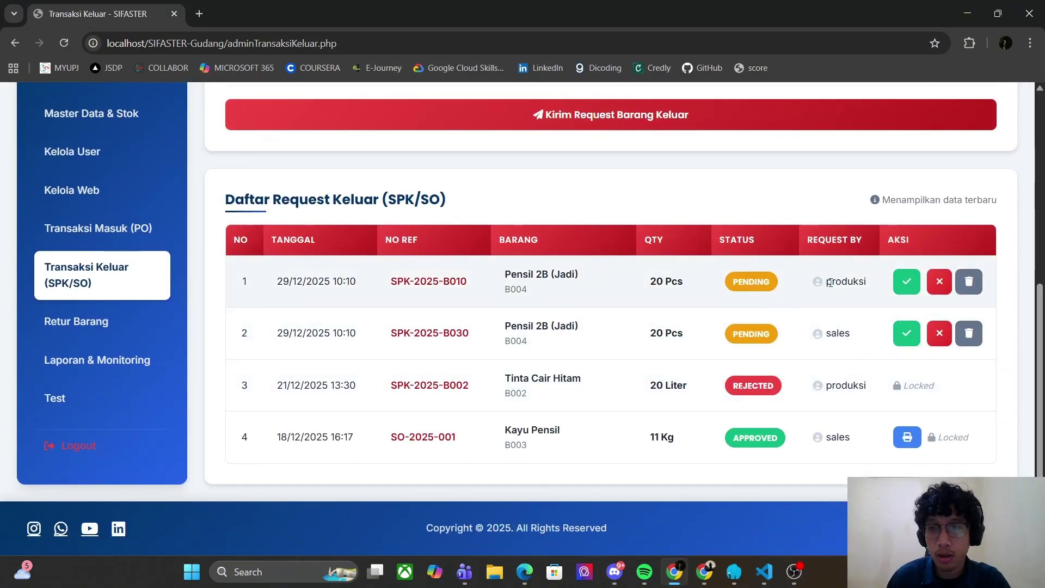
left_click(906, 281)
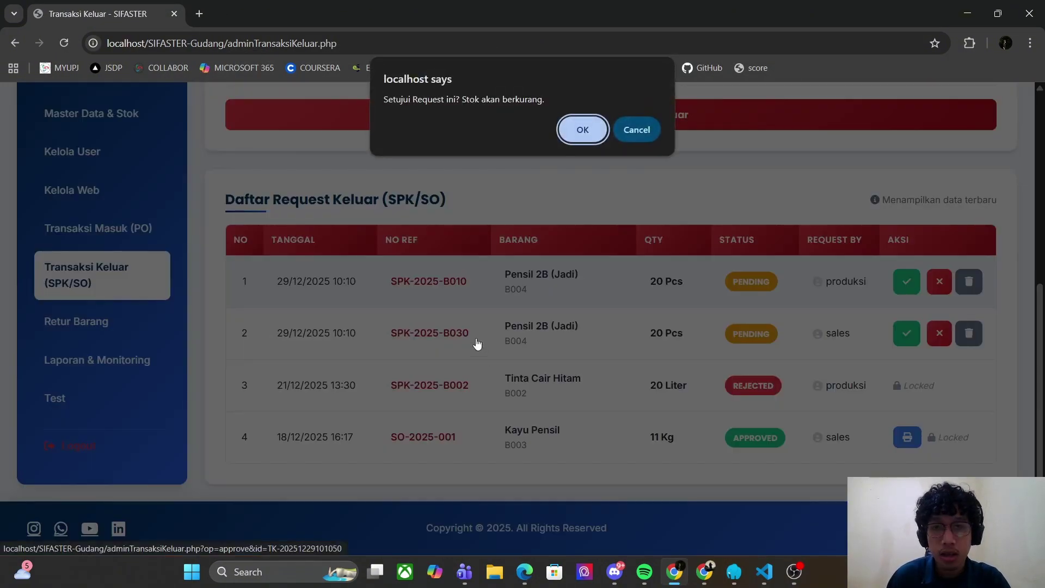
left_click(581, 131)
left_click(939, 369)
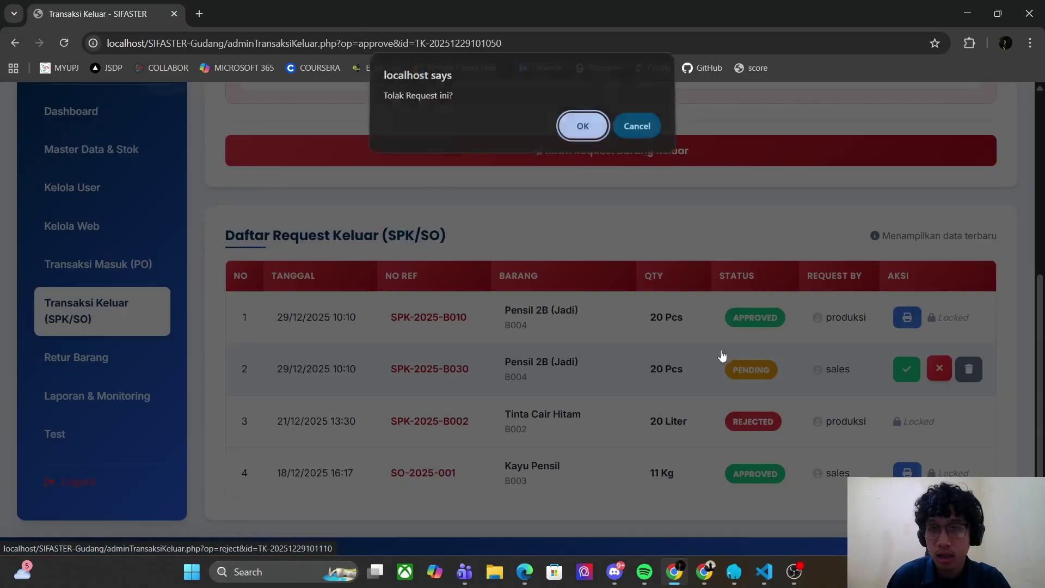
left_click(581, 130)
scroll(678, 355, "down", 6)
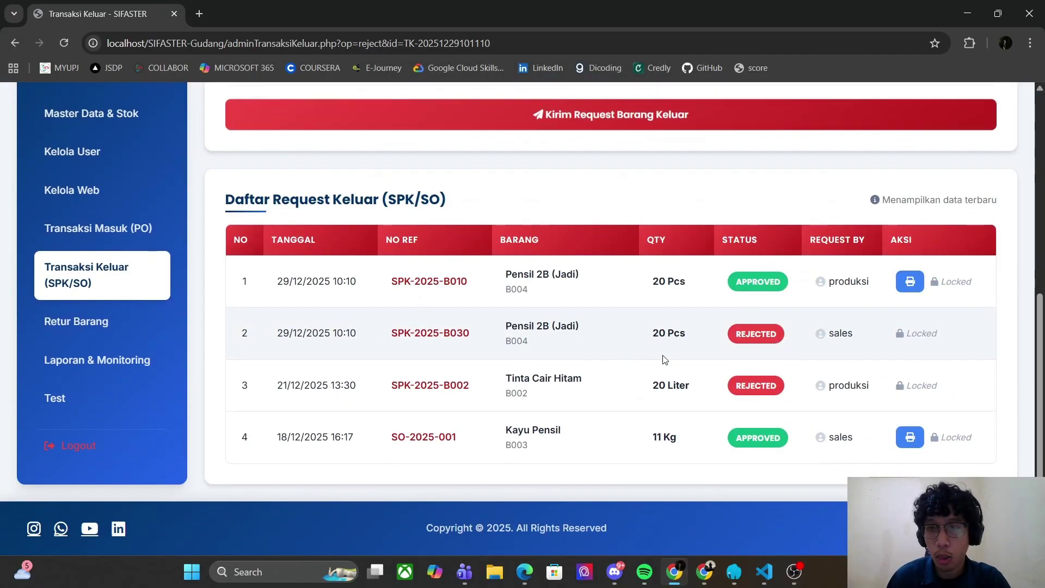
On the Retur Barang page, approve the pending sales return of 10 Kg Kayu Pensil with the reason "Rusak di perjalanan"
left_click(65, 322)
scroll(502, 364, "down", 3)
left_click_drag(501, 359, 674, 360)
scroll(644, 302, "up", 3)
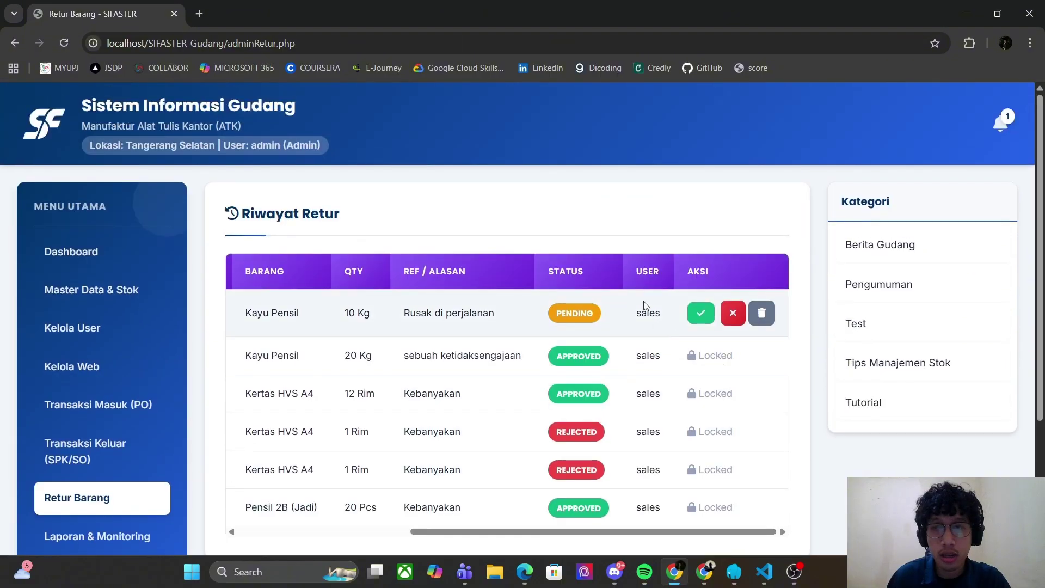
left_click(709, 316)
left_click(502, 403)
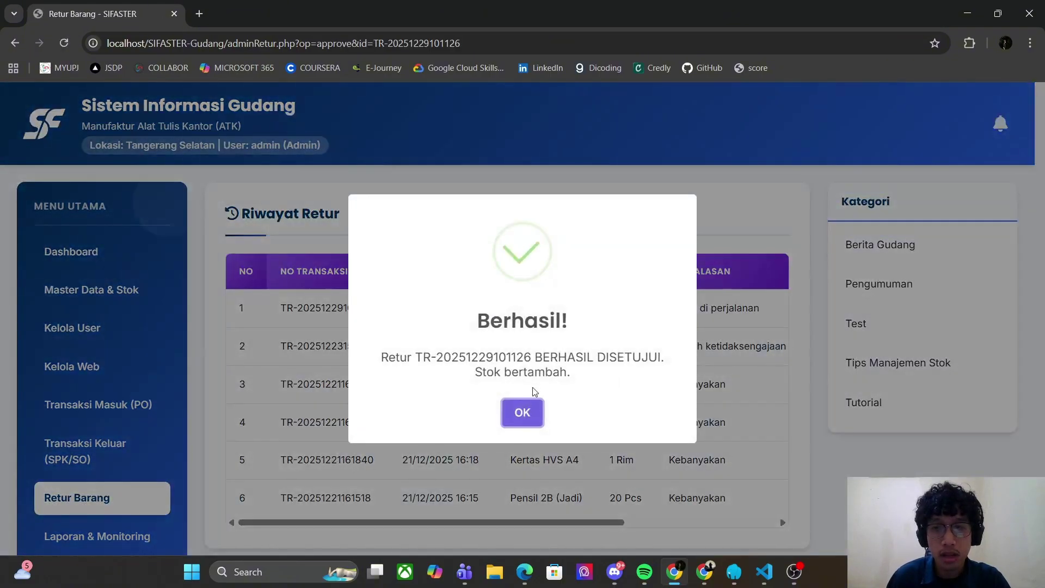
left_click(527, 410)
Open the Laporan & Monitoring page and look over the mutation report
scroll(527, 410, "down", 3)
left_click(93, 359)
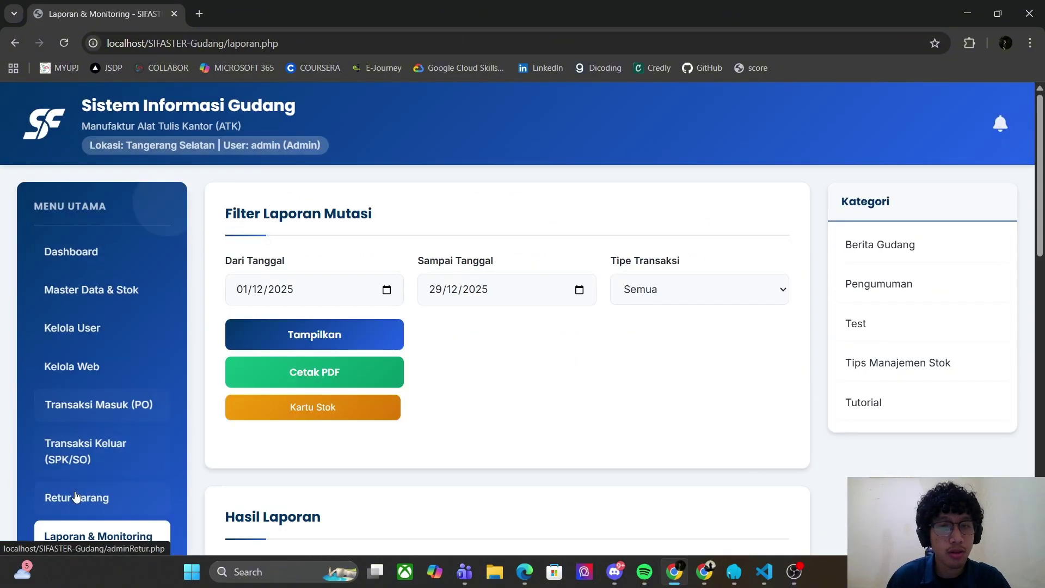
scroll(81, 440, "down", 5)
Log out of the admin account and log in as purchasing with the account password
left_click(81, 527)
left_click(773, 280)
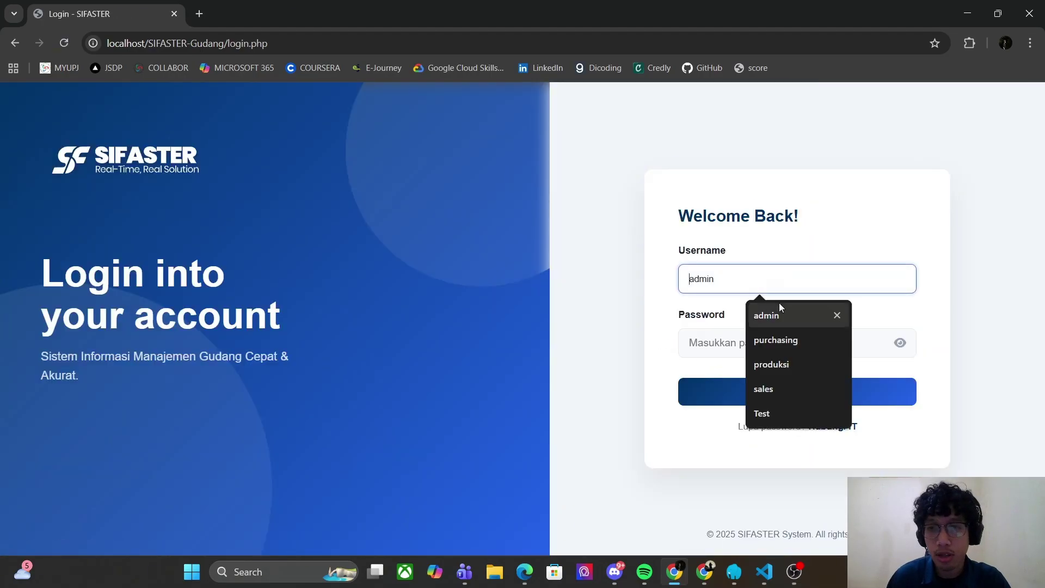
left_click(757, 341)
type("123")
left_click(731, 392)
Open Transaksi Masuk (PO), view the notification bell and check the status of the listed PO requests
left_click(128, 290)
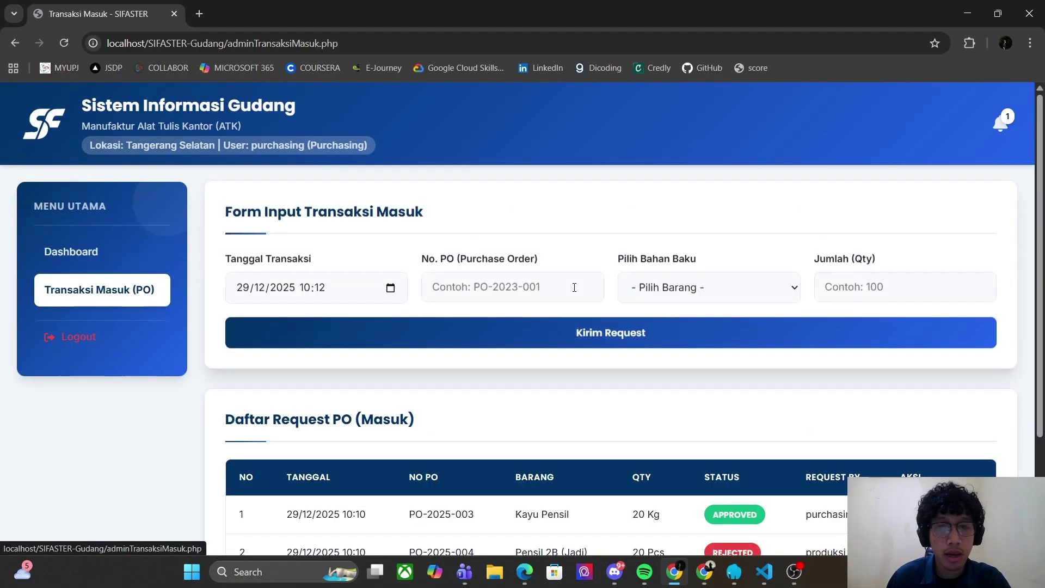
scroll(586, 360, "down", 3)
scroll(893, 309, "up", 3)
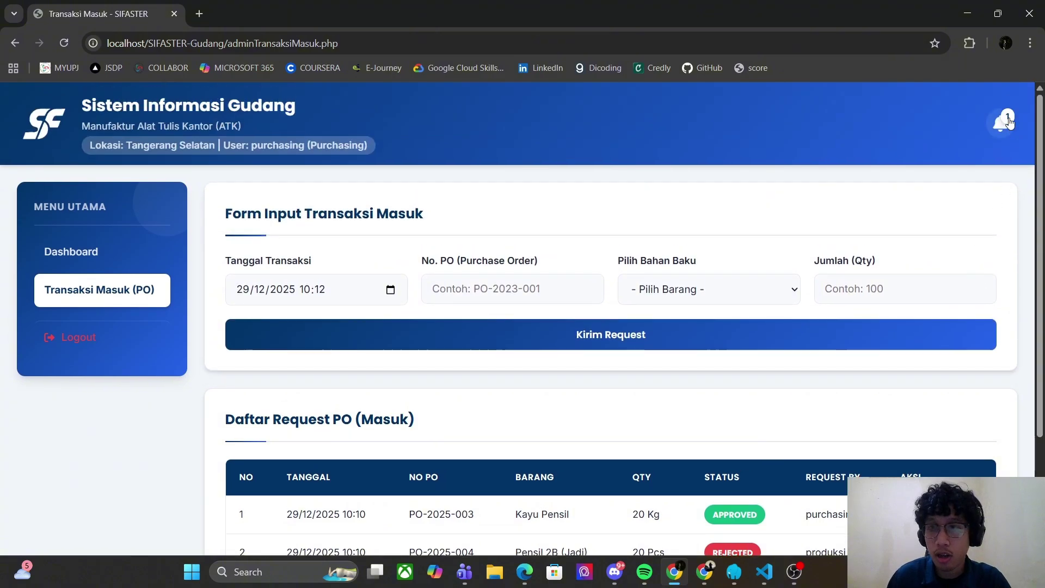
left_click(1000, 123)
scroll(720, 358, "down", 3)
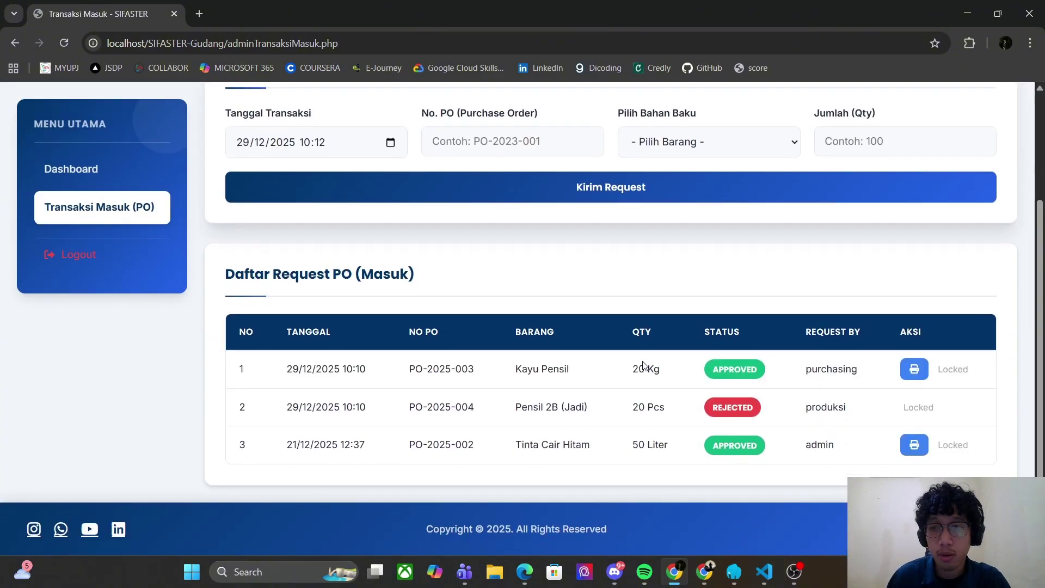
Log out of the purchasing account and log back in as admin with the account password
left_click(63, 253)
left_click(742, 286)
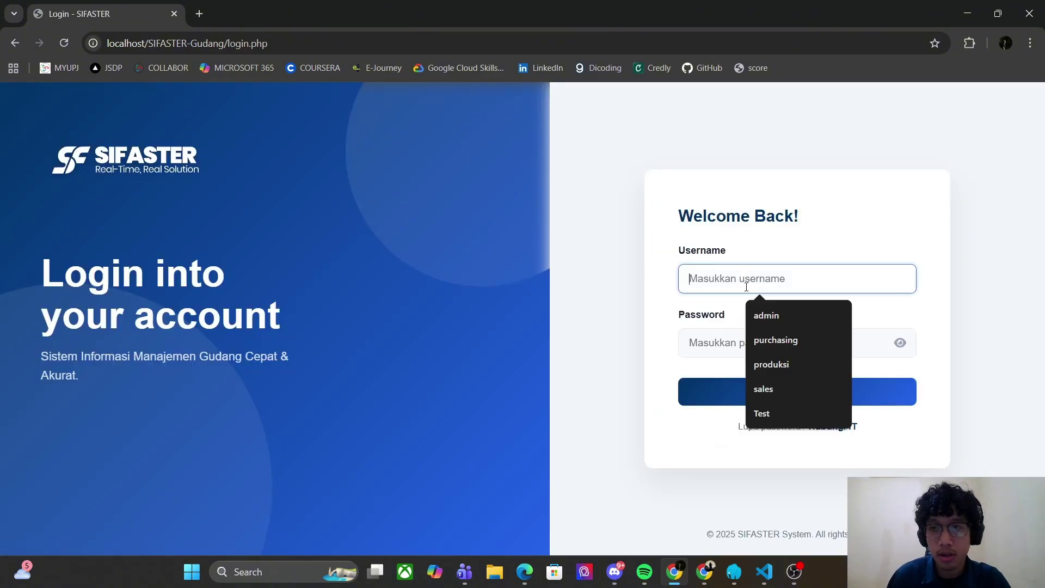
left_click(751, 313)
left_click(762, 342)
type("123")
left_click(734, 401)
Check the admin notification bell and review the dashboard totals, activity chart and latest transactions
scroll(745, 318, "down", 1)
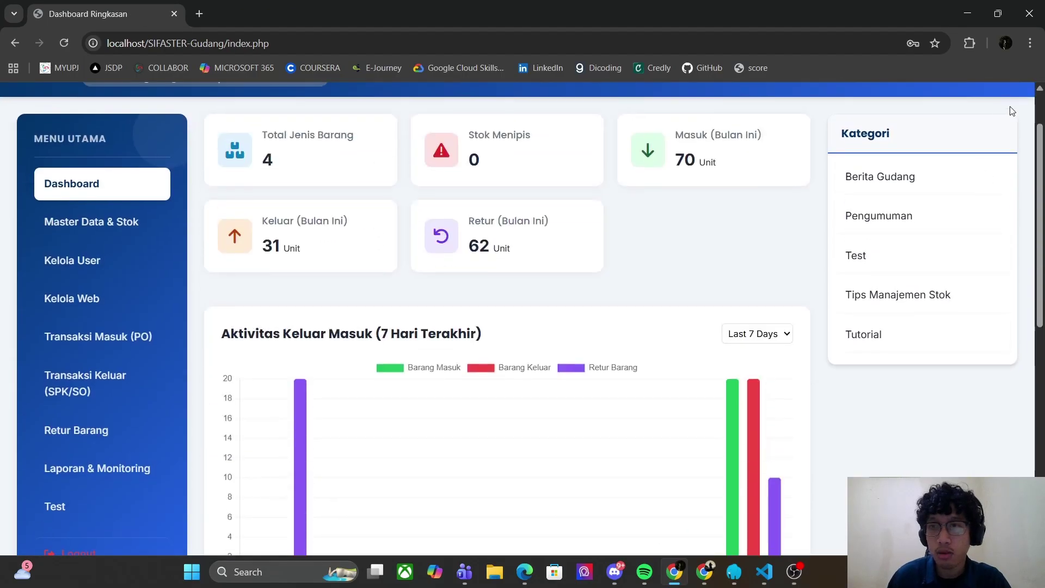
scroll(985, 142, "up", 1)
left_click(1000, 123)
scroll(226, 362, "down", 5)
scroll(226, 363, "down", 4)
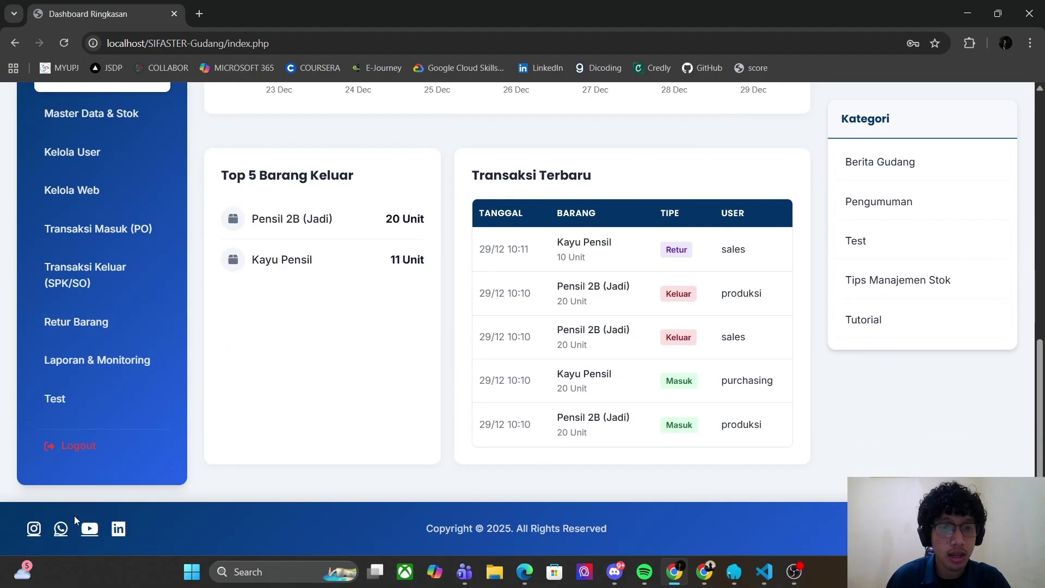
Log out of the admin account and switch to the SIFASTER-Gudang project in VS Code
left_click(66, 441)
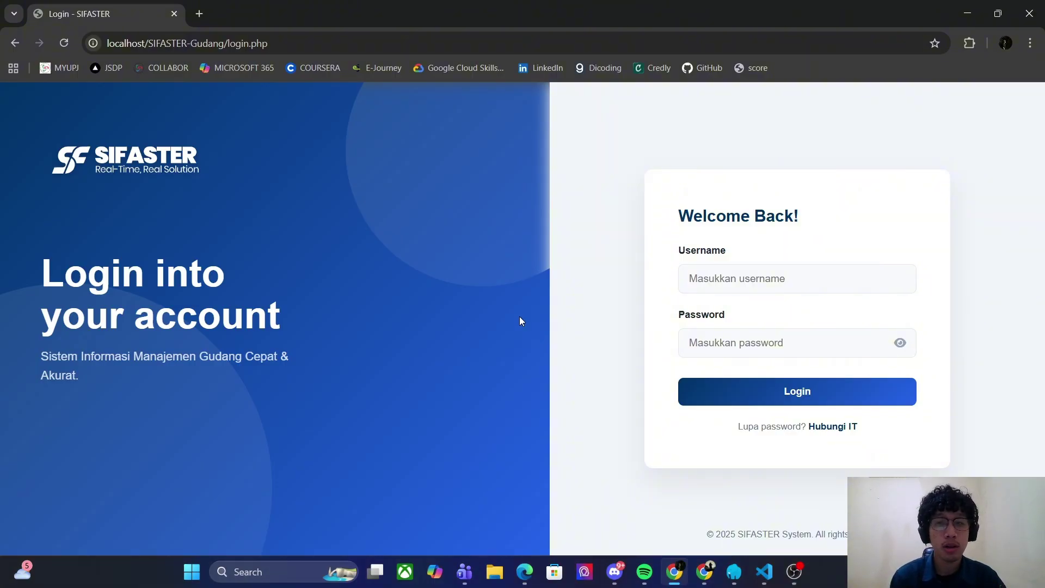
key("alt+Tab")
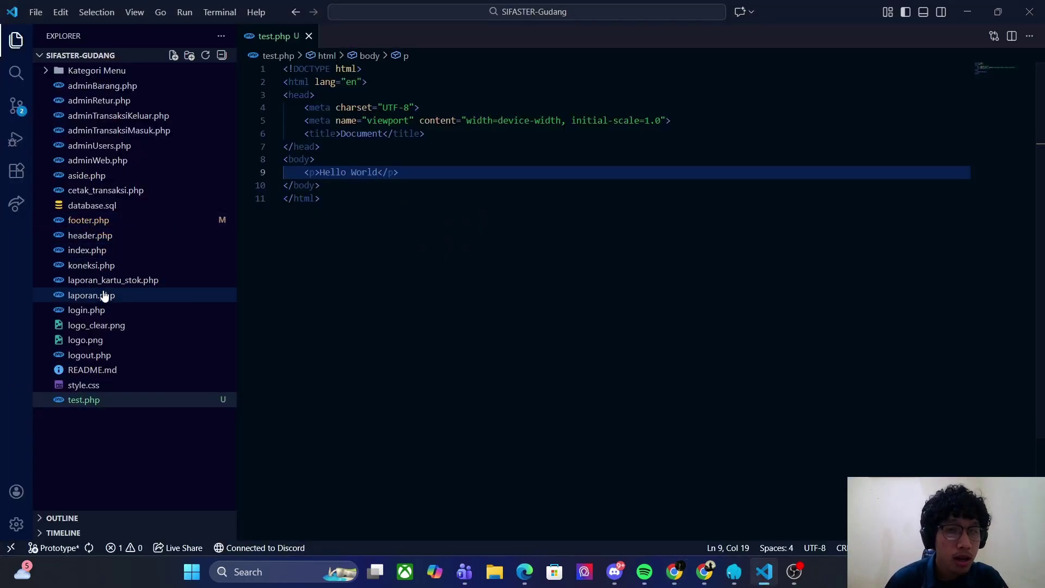
Open koneksi.php and highlight the database name sifaster_gudang in the connection settings
left_click(91, 265)
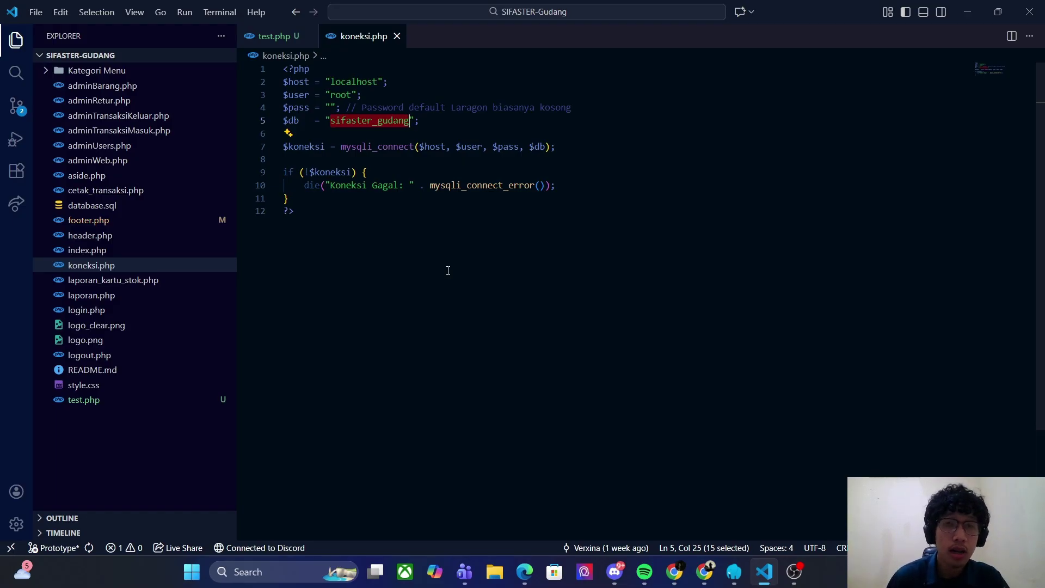
left_click_drag(330, 121, 405, 121)
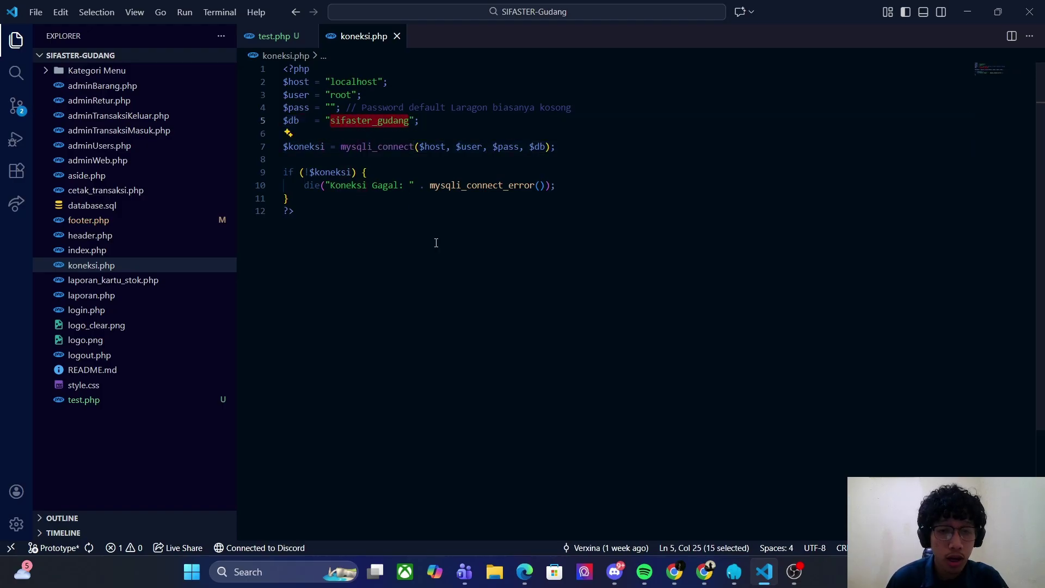
Open adminBarang.php, search it for "$op" and step back through the matches to the Edit Barang / Tambah Barang Baru heading
left_click(126, 85)
scroll(516, 246, "up", 8)
scroll(515, 247, "up", 15)
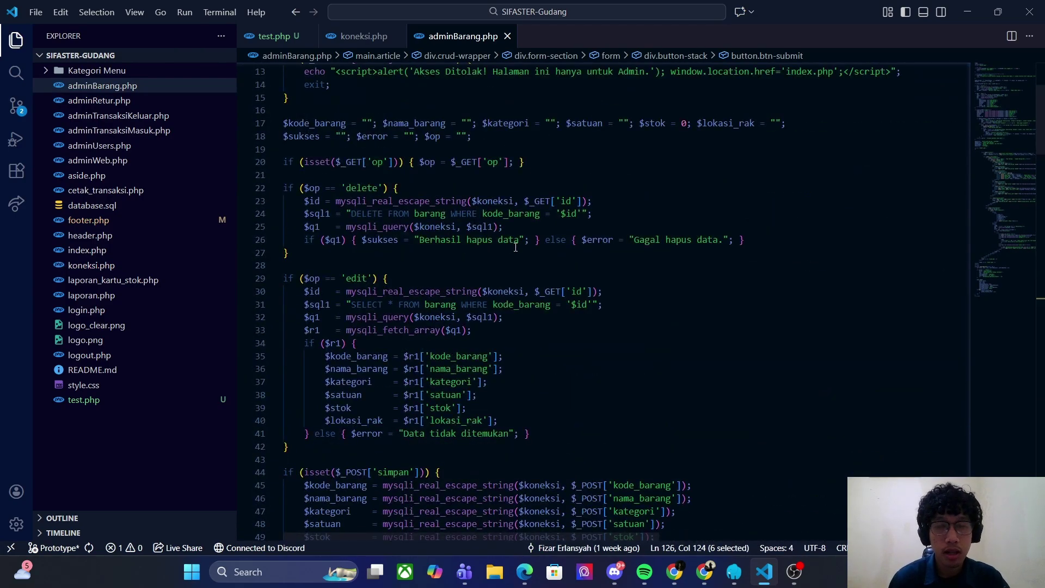
key("ctrl+f")
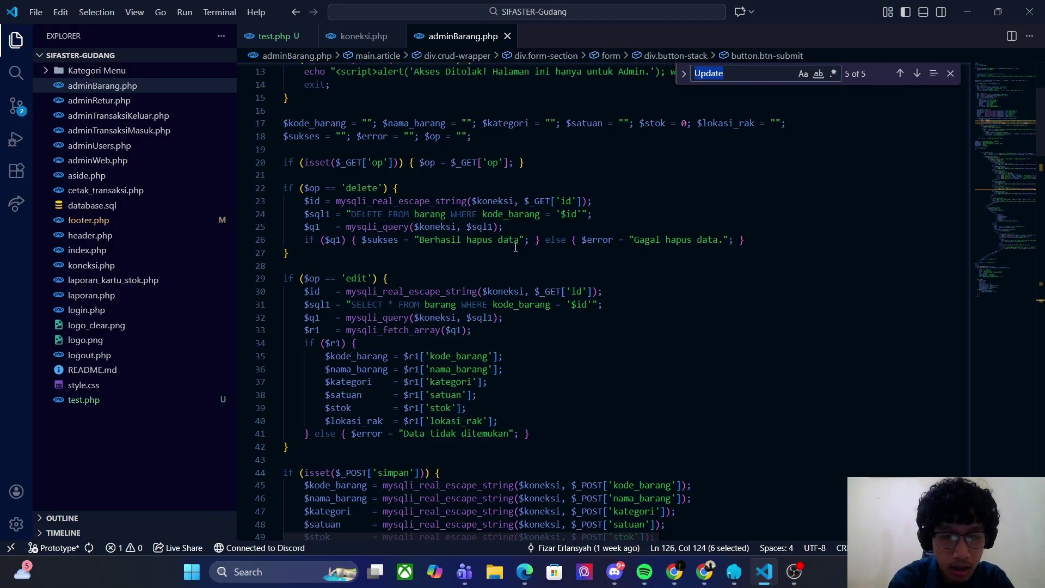
type("$op")
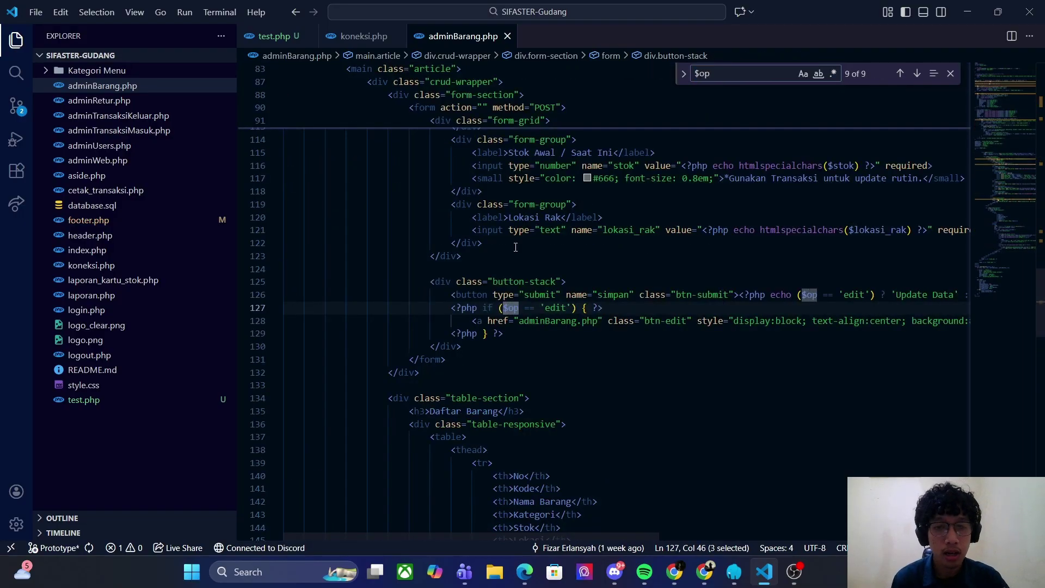
left_click(900, 73)
left_click(900, 74)
left_click(900, 73)
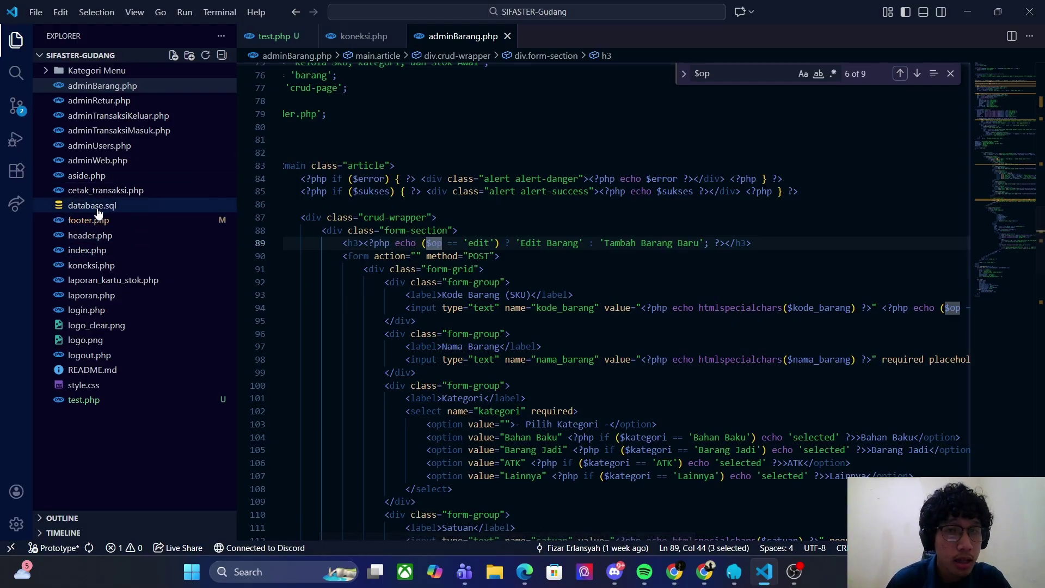
Open aside.php, close the search, and highlight the cms_categories table name in the category query
left_click(86, 175)
left_click(951, 73)
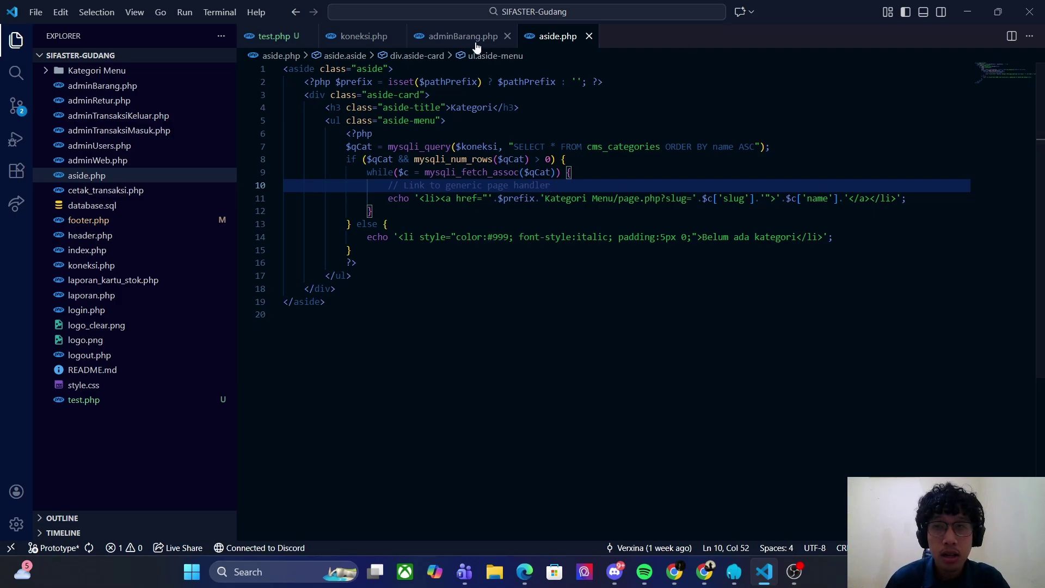
left_click_drag(587, 147, 660, 148)
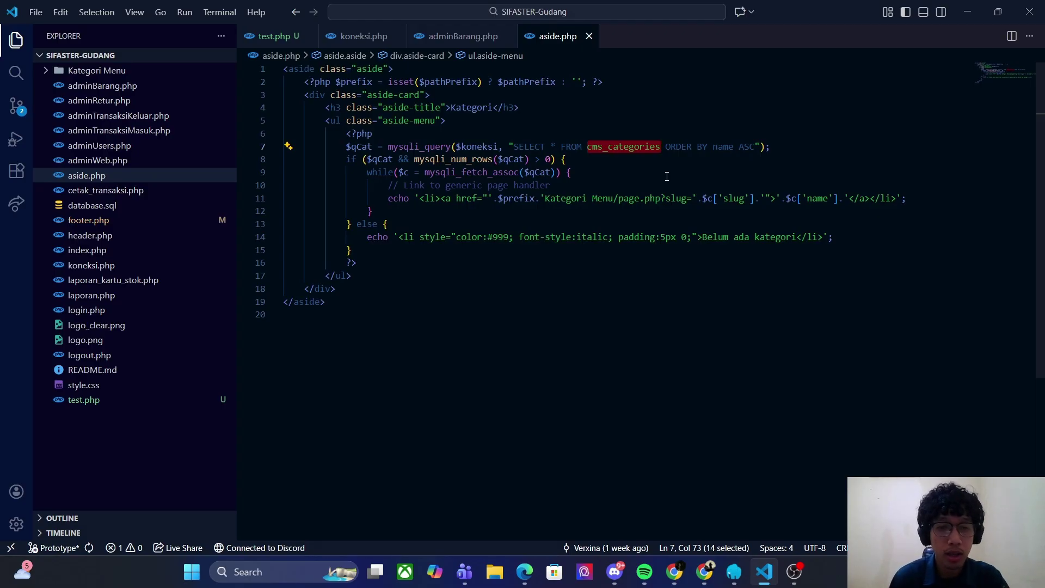
Open adminTransaksiMasuk.php and review the admin-only approval logic that updates transaction status and stock
left_click(136, 130)
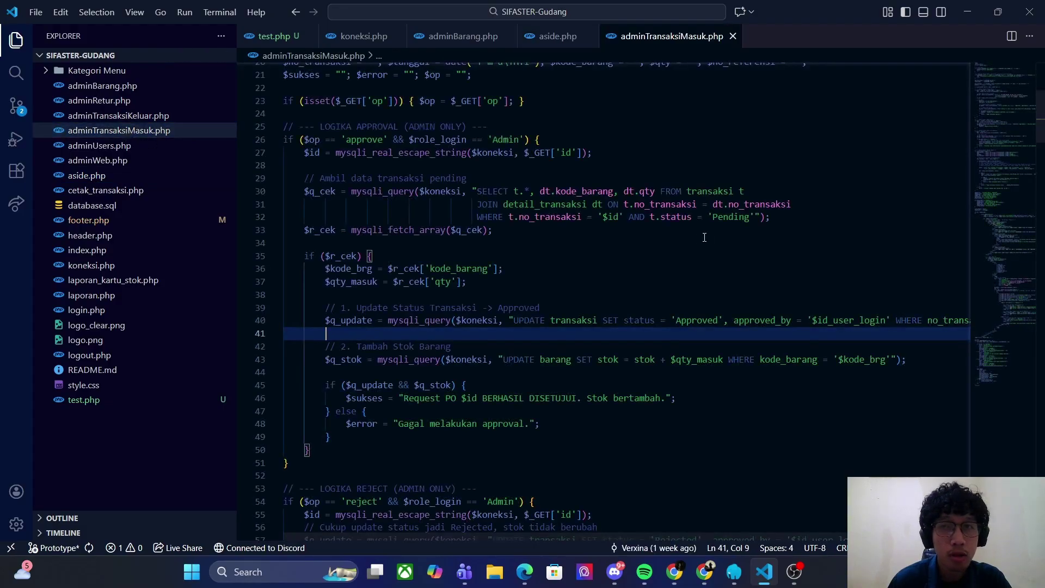
scroll(710, 233, "up", 2)
scroll(710, 232, "down", 3)
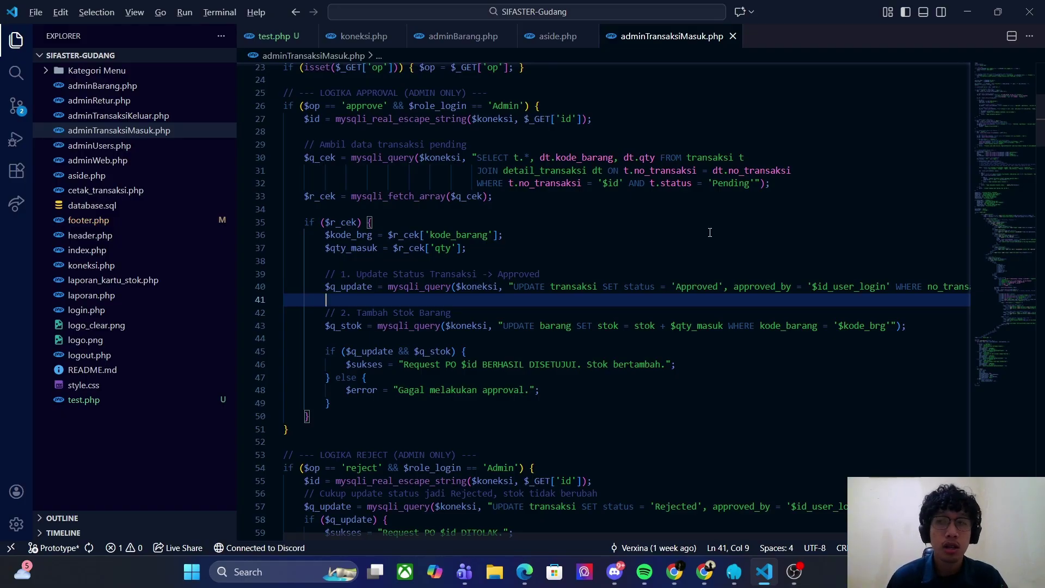
Switch to the full-screen Canva presentation and advance from the Sequence Diagram slide to the Thank You slide
key("alt+Tab")
key("alt+Tab")
key("alt+Tab")
key("alt+Tab")
key("alt+Tab")
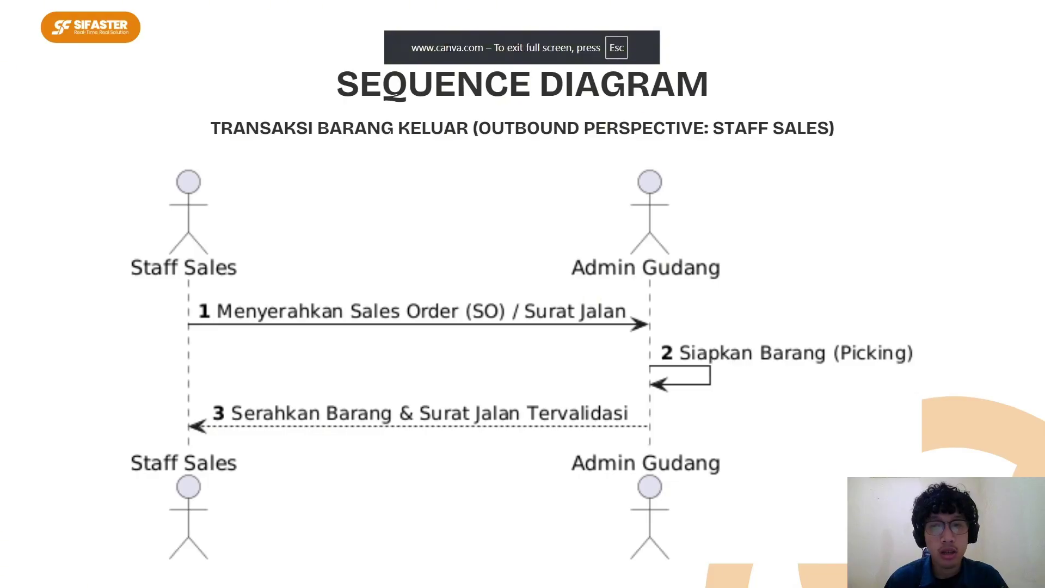
left_click(622, 293)
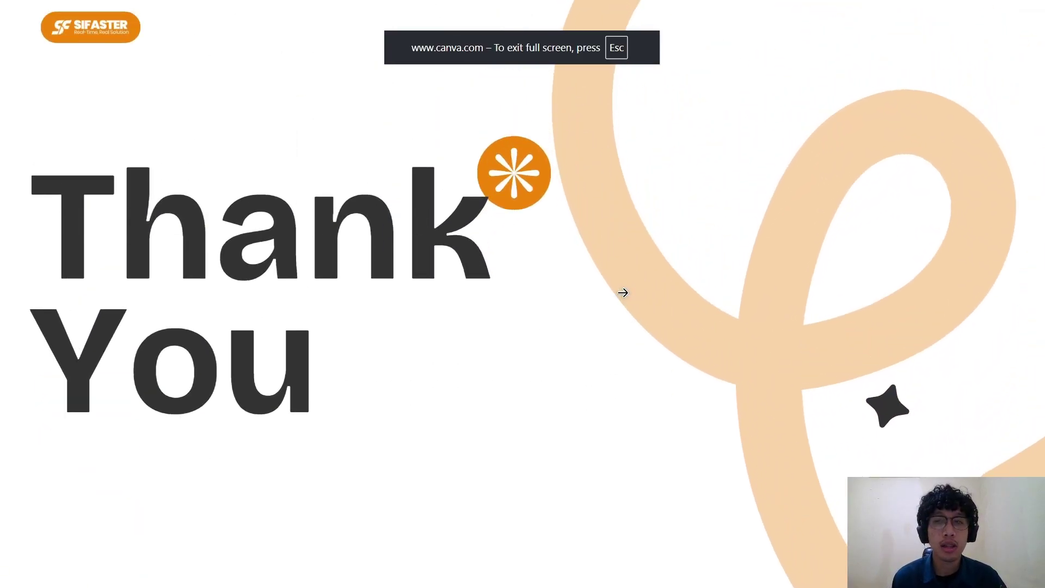